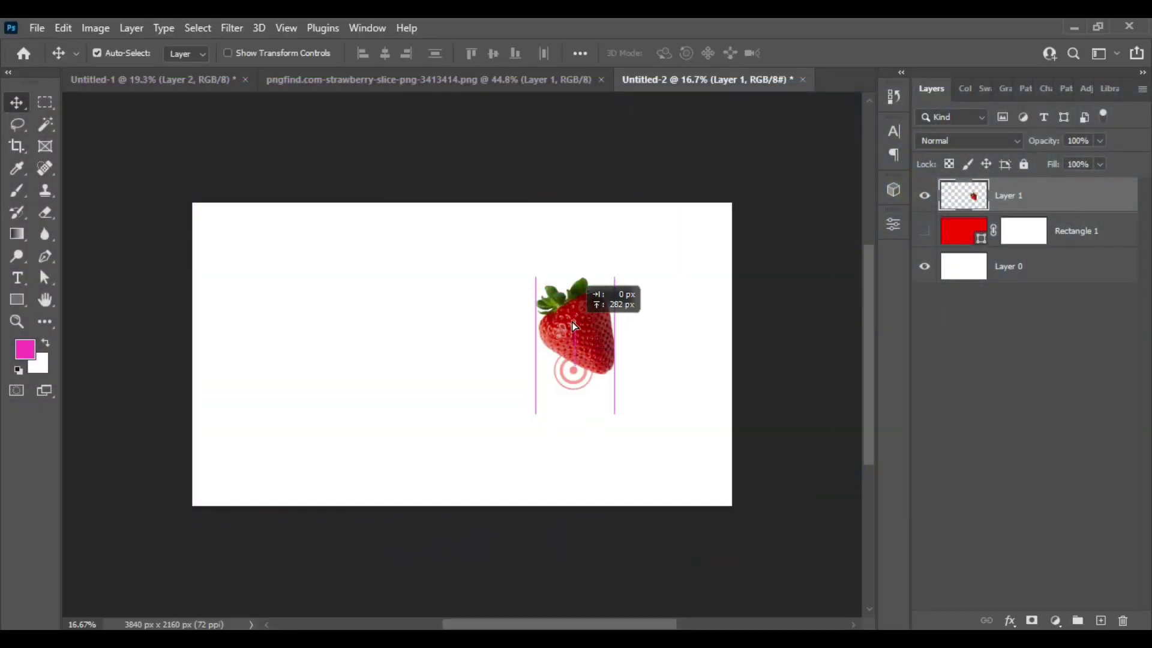
Step: Rotate the strawberry upright and shift it up, just right of canvas center
drag(574, 325, 567, 285)
key(ctrl+t)
mouse_move(621, 342)
mouse_down()
mouse_move(585, 368)
mouse_move(574, 346)
mouse_move(596, 486)
mouse_up()
drag(595, 431, 603, 393)
Step: Commit the strawberry transform and copy its bottom tip onto its own layer
key(Return)
scroll(576, 322, up, 1)
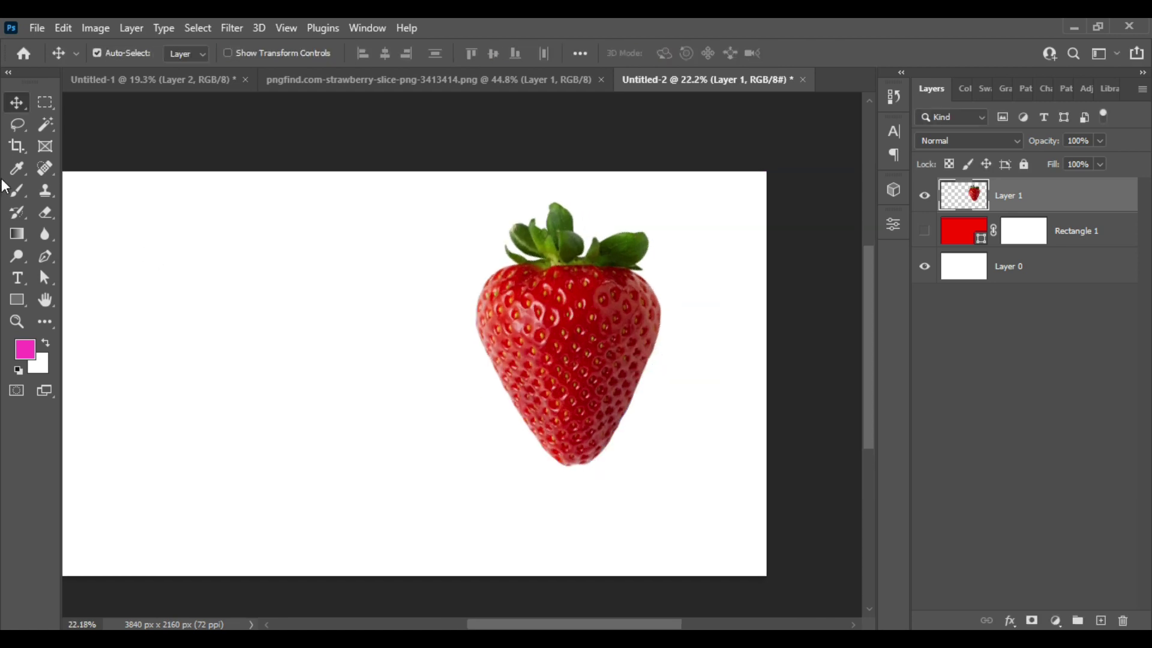
click(45, 102)
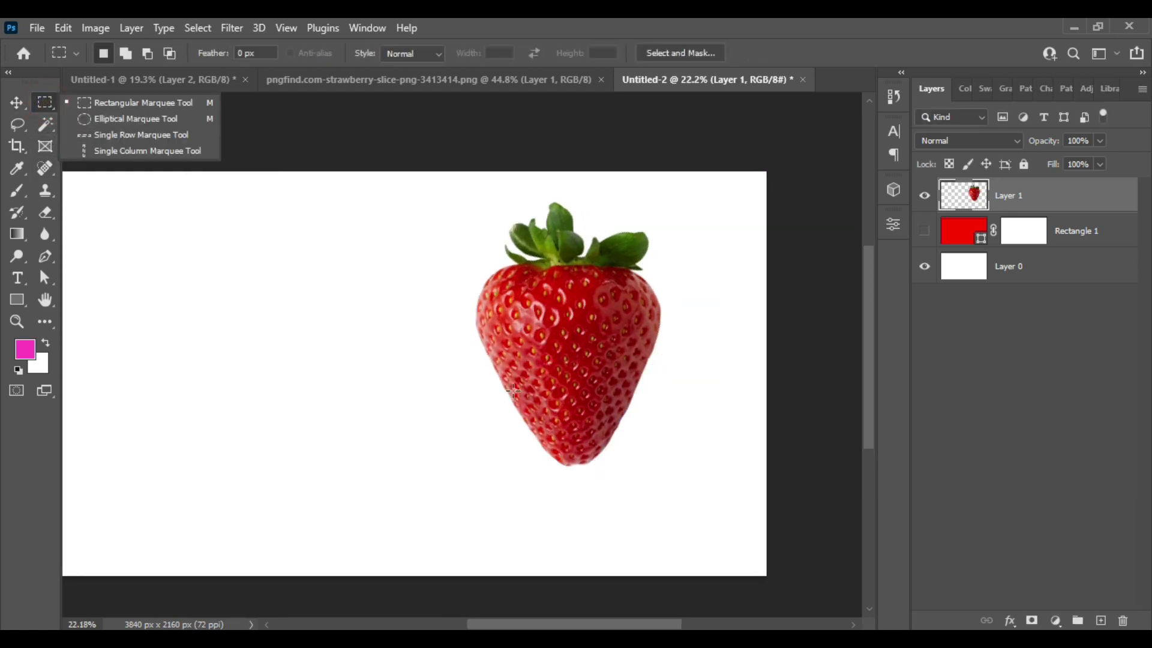
drag(488, 392, 680, 507)
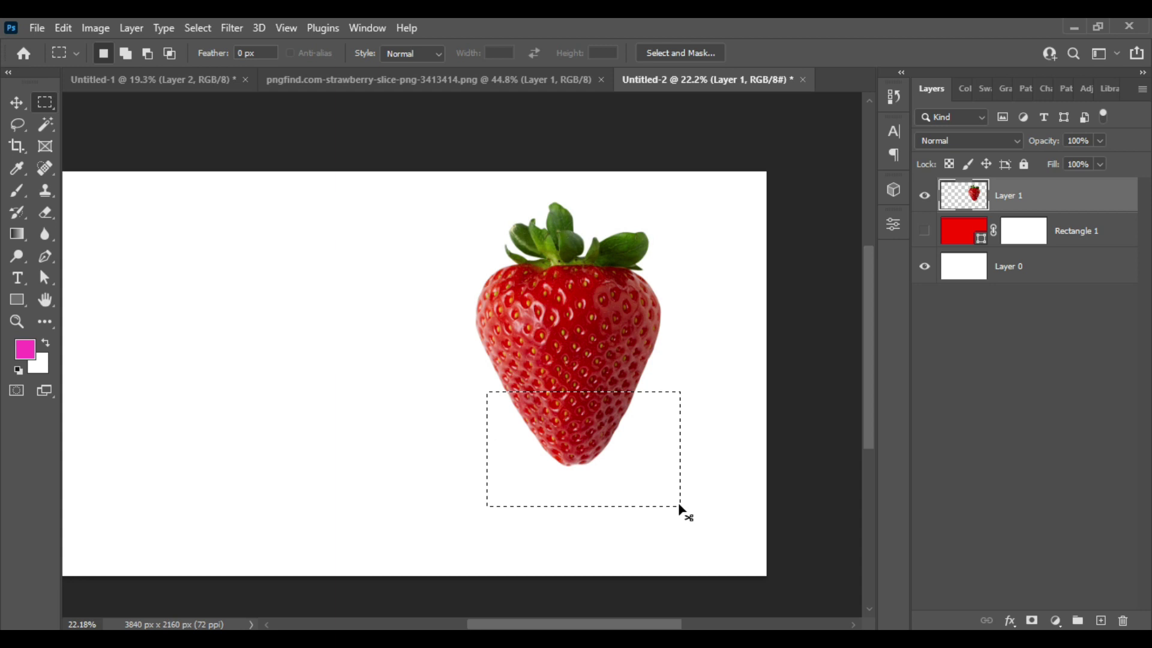
key(ctrl+j)
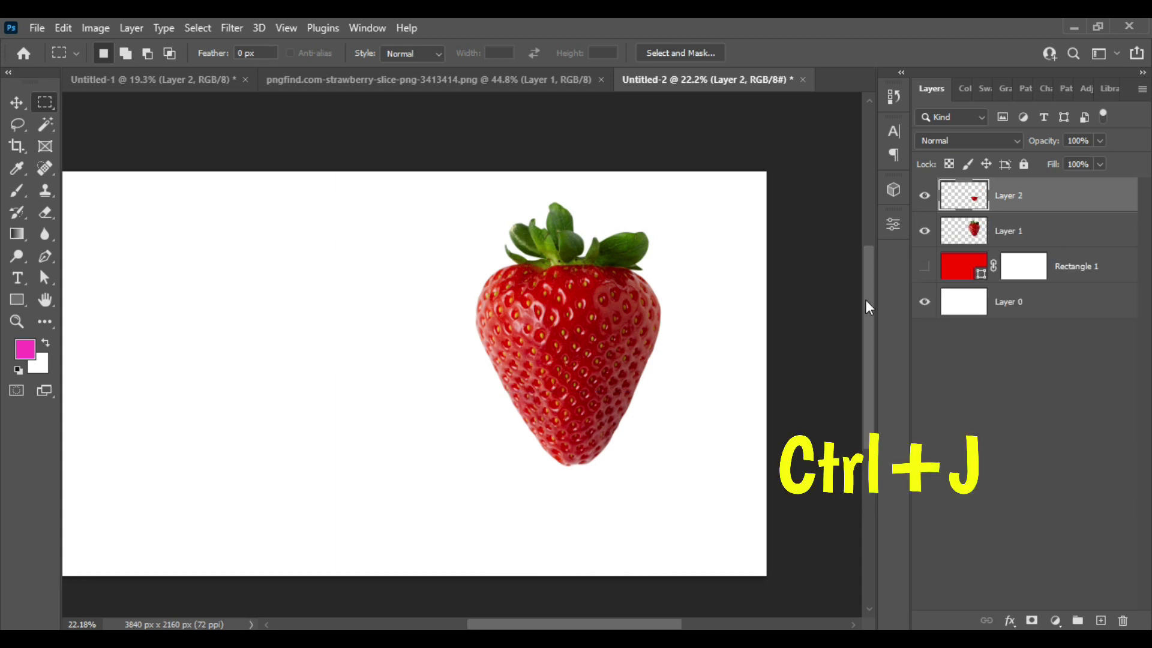
click(925, 231)
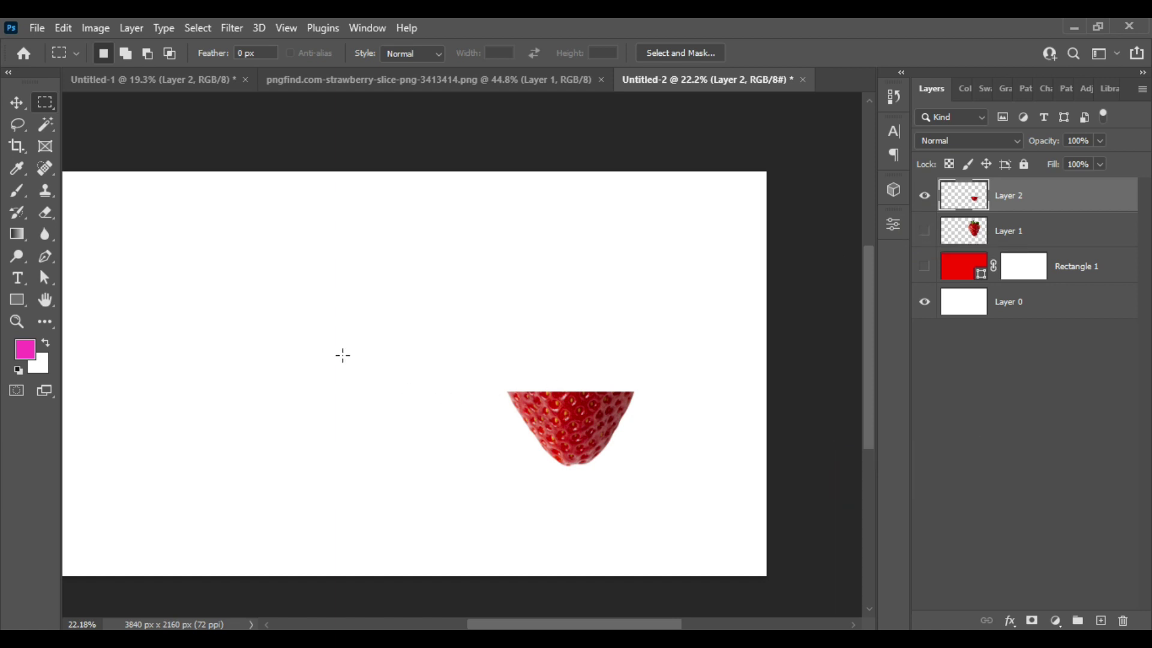
Step: Copy the strawberry's middle band onto a new layer
drag(668, 391, 526, 378)
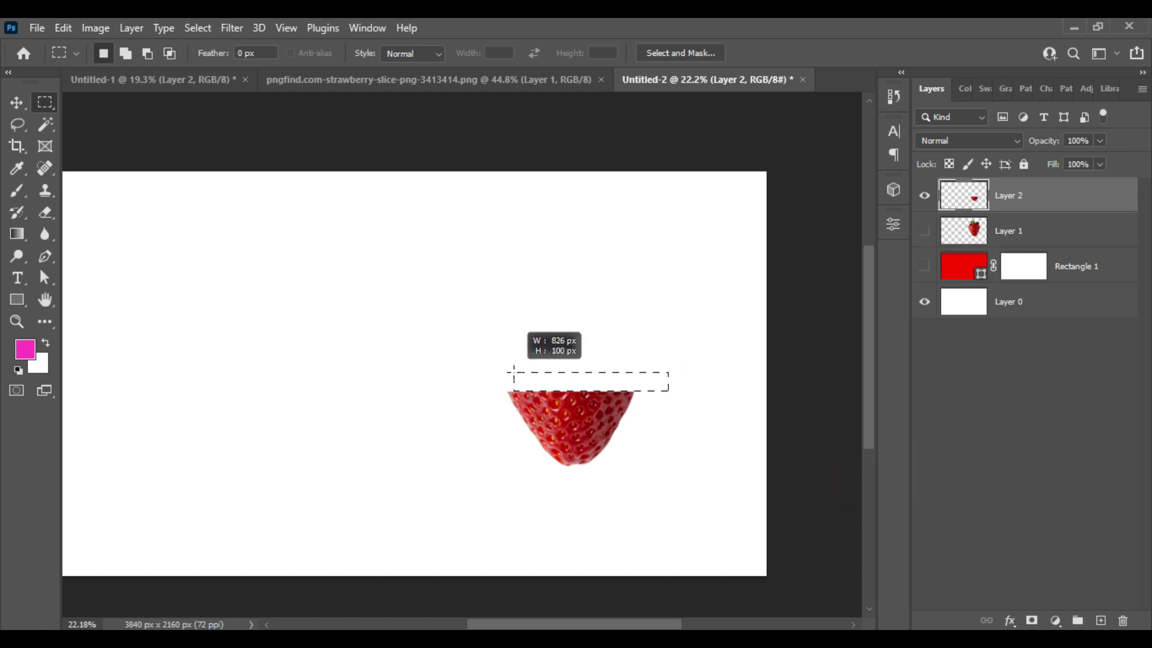
drag(526, 377, 424, 314)
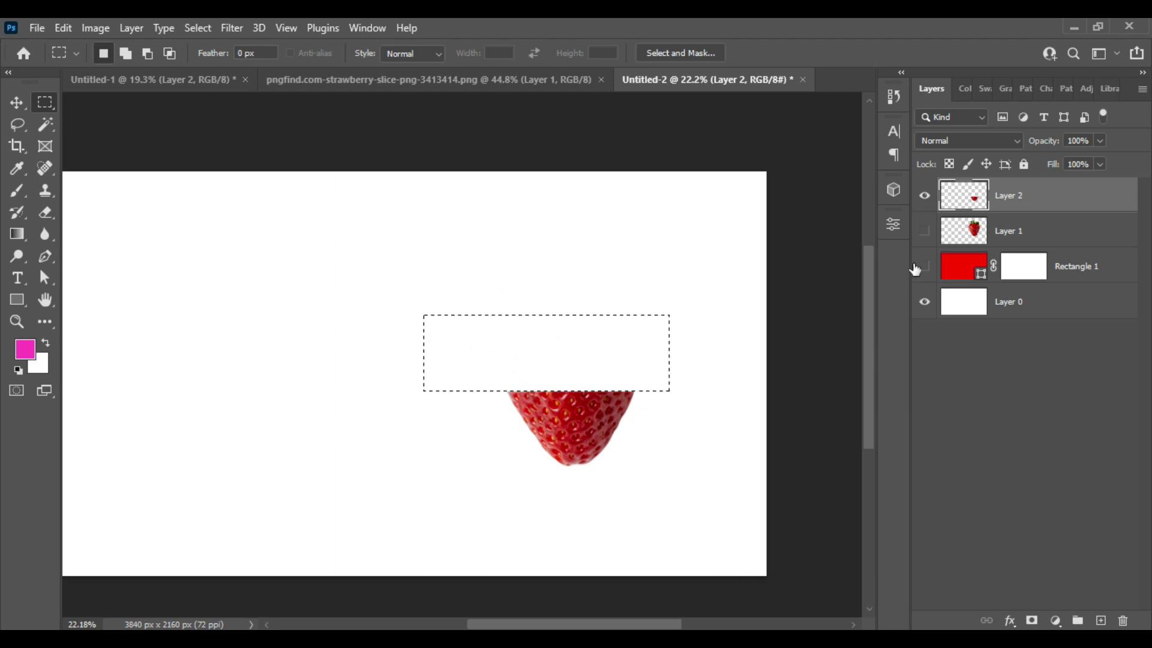
click(924, 231)
click(1019, 238)
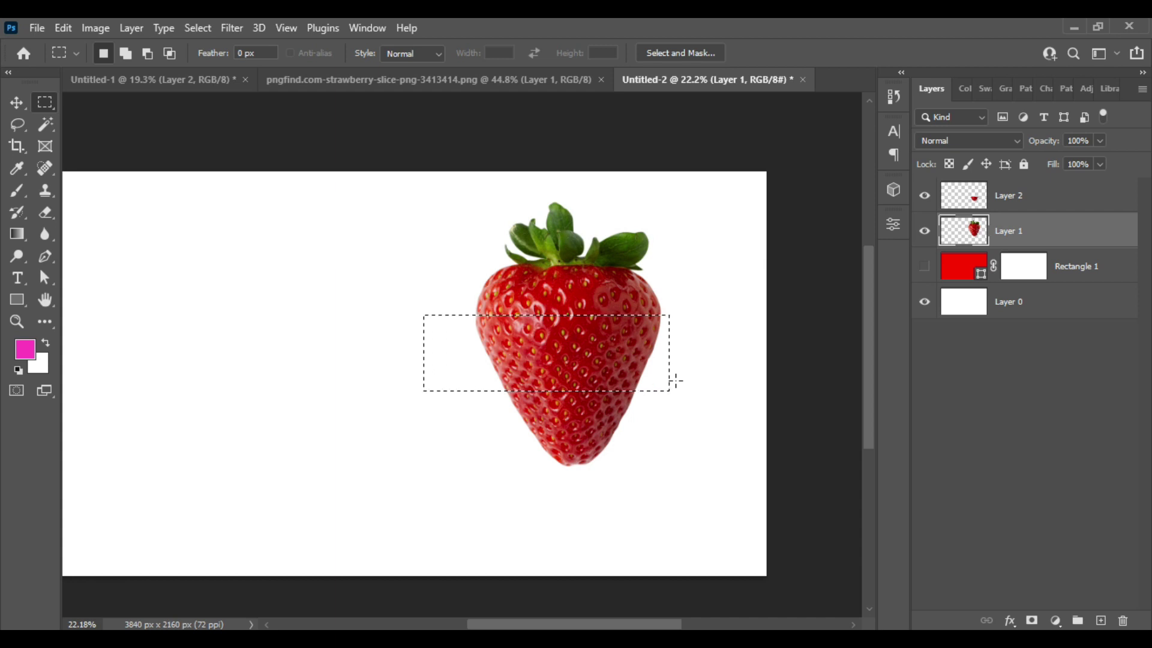
key(ctrl+j)
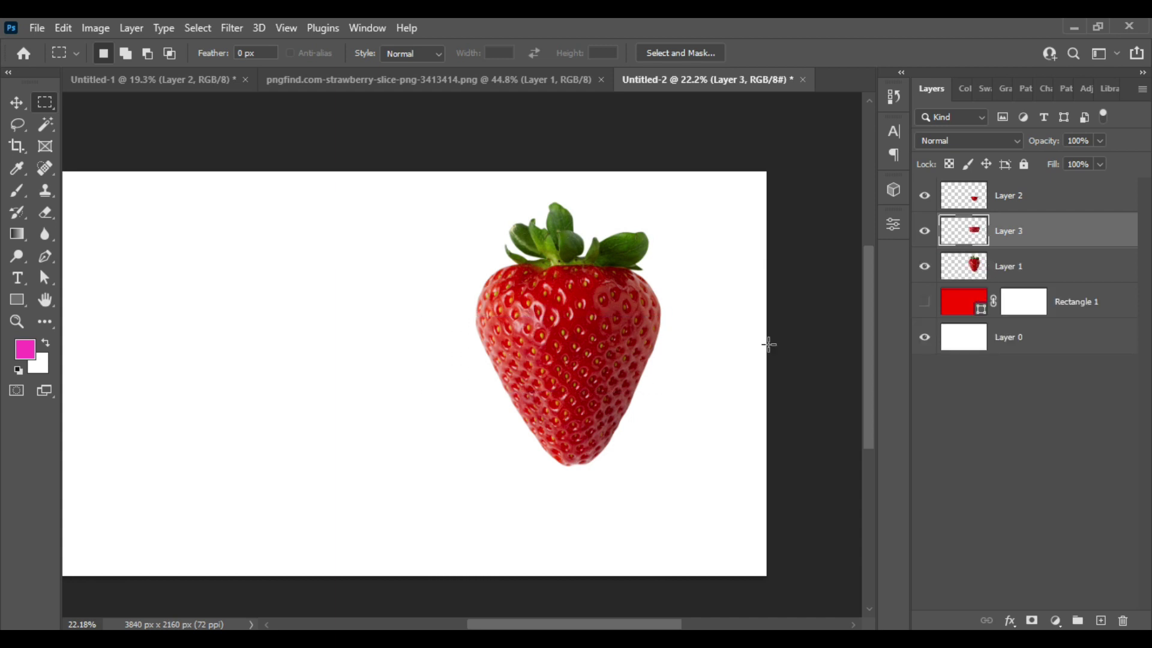
Step: Copy the leafy top of the strawberry onto its own layer
click(925, 197)
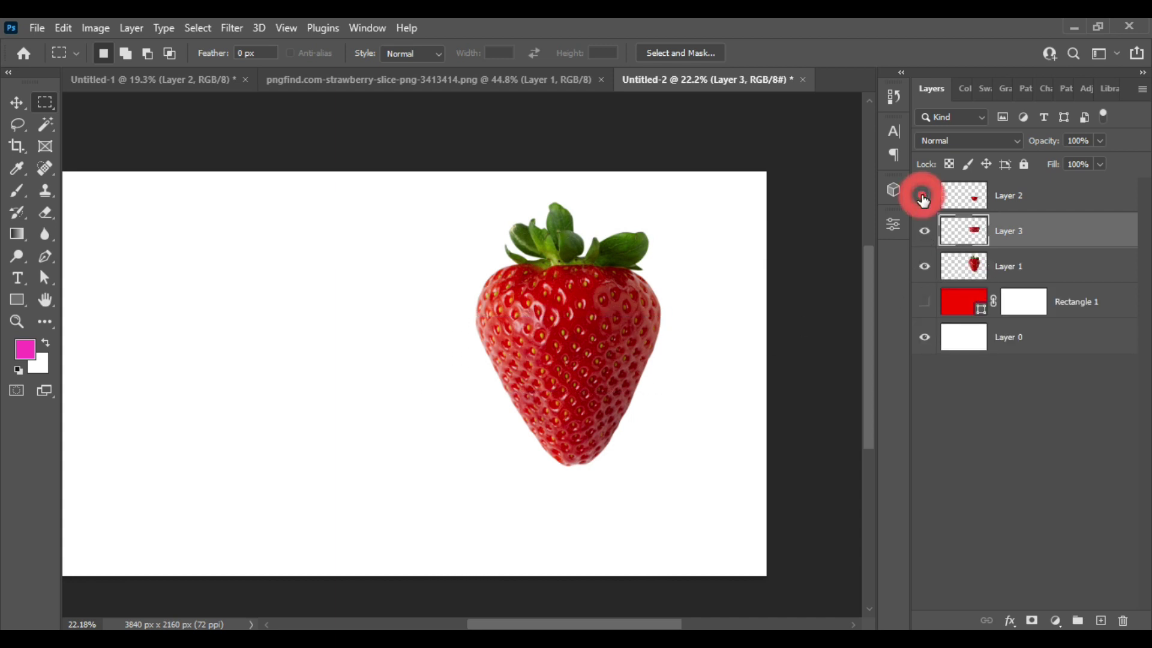
click(922, 268)
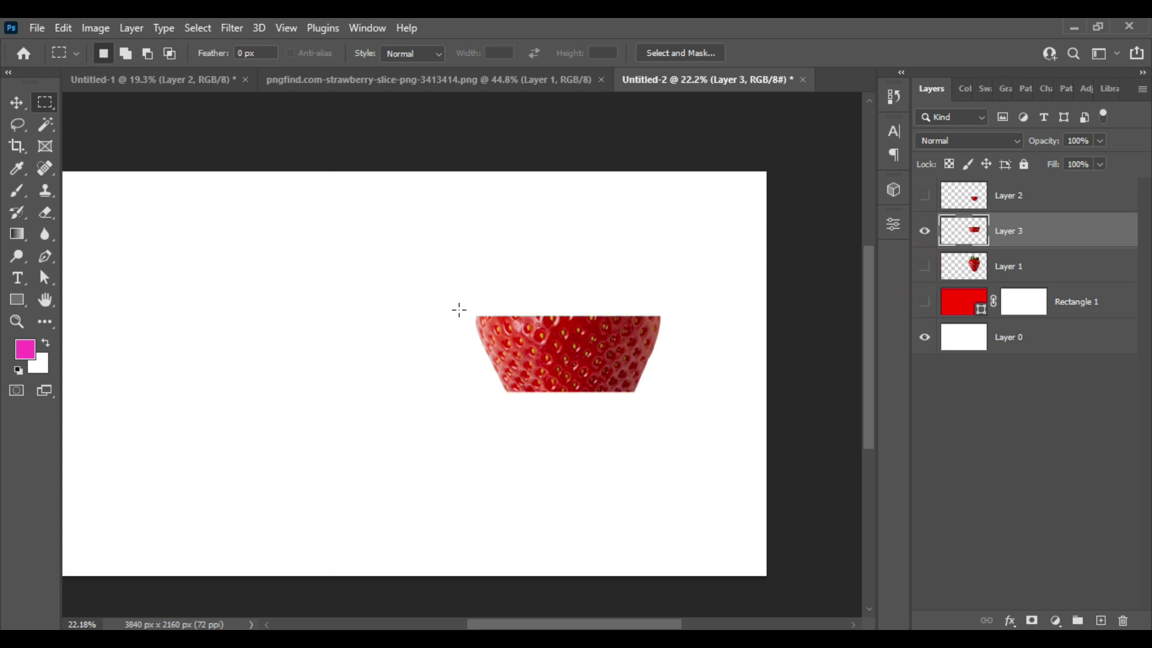
drag(462, 318, 685, 194)
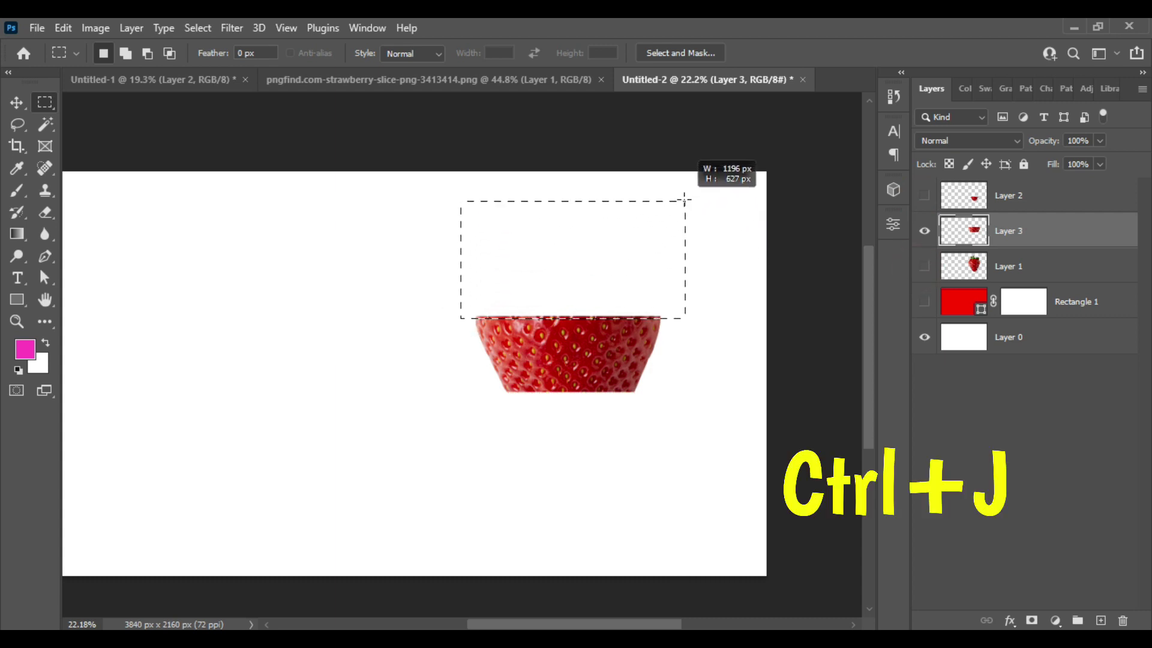
click(924, 266)
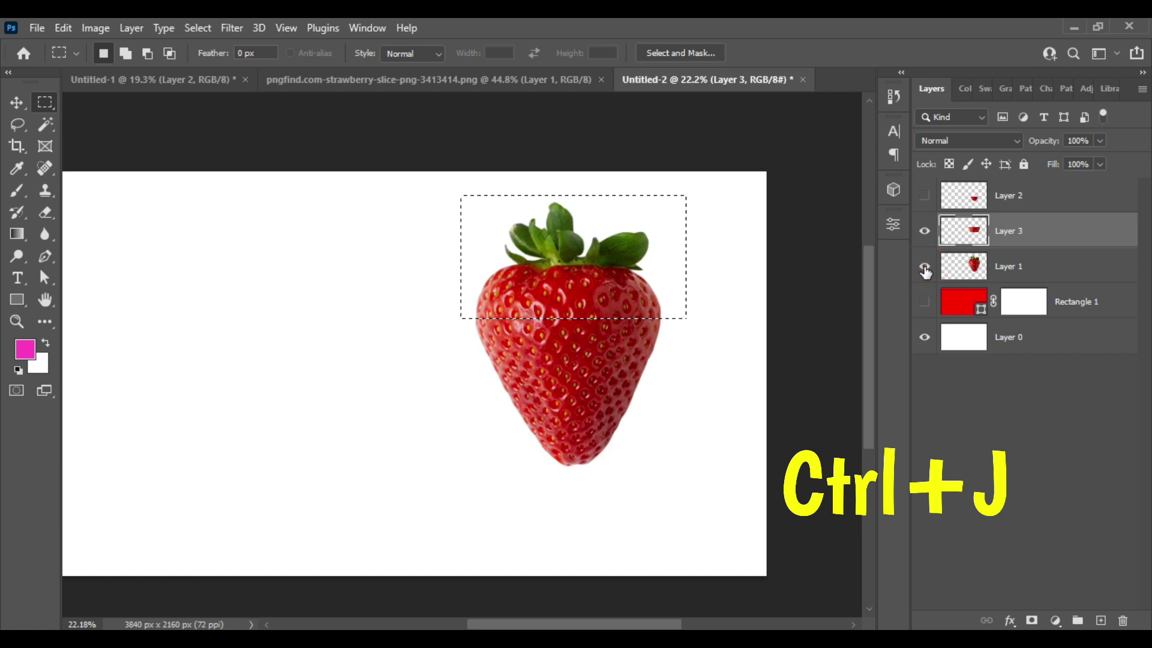
click(1020, 266)
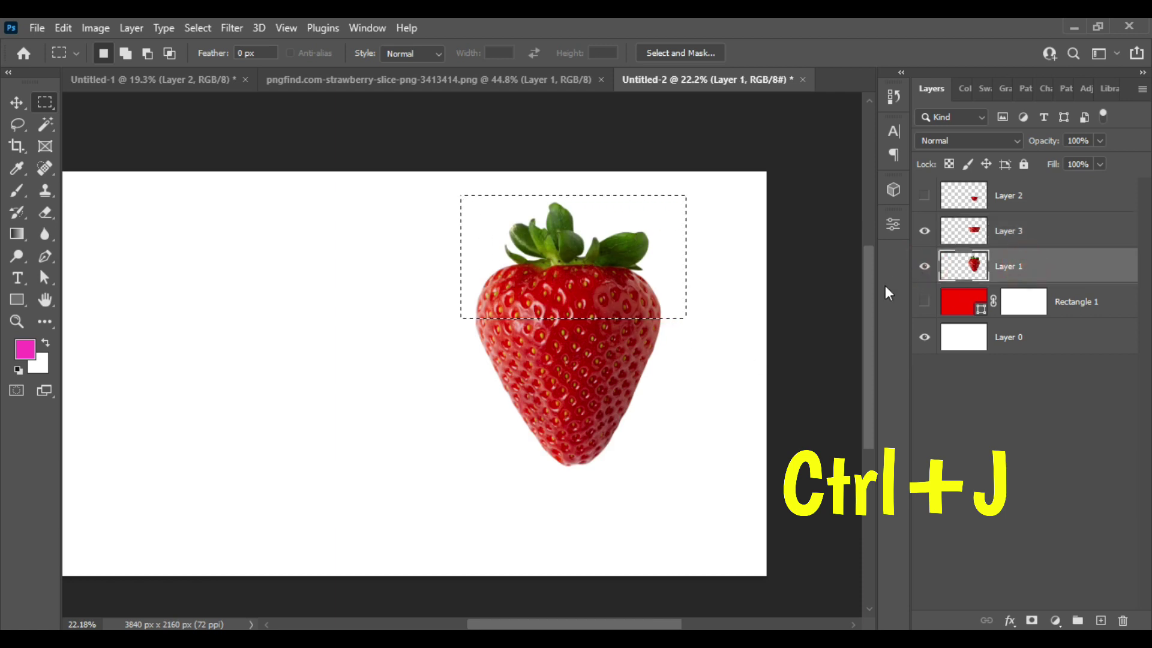
key(ctrl+j)
Step: Pull the pieces apart: bottom tip down, top up, middle band slightly down
click(18, 104)
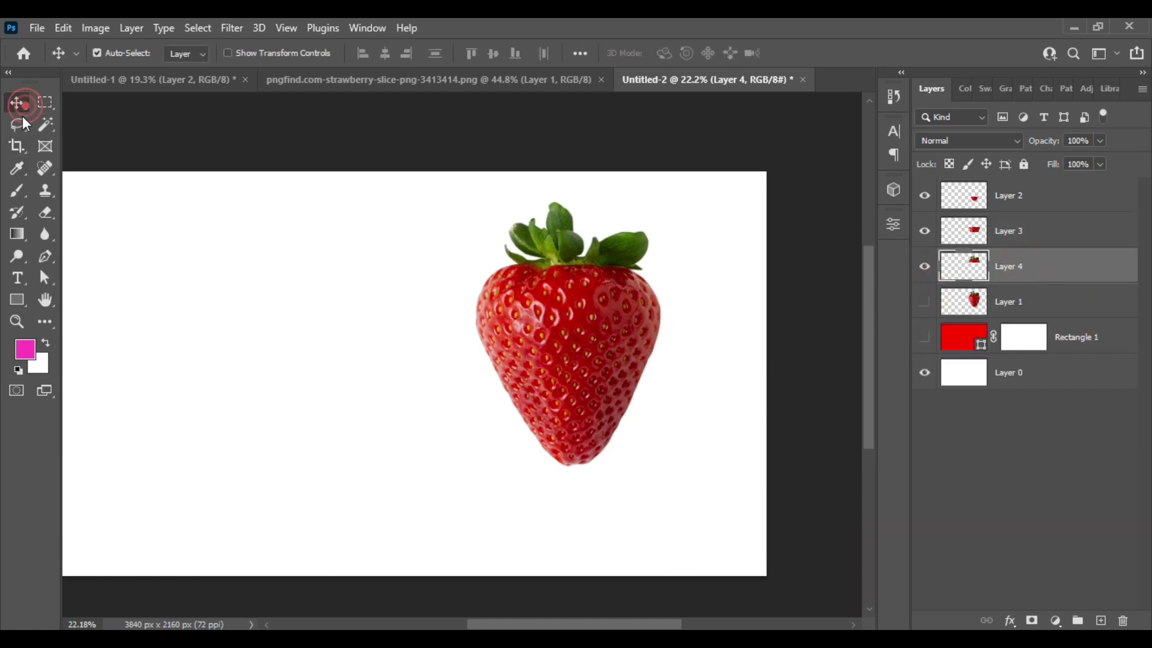
drag(578, 443, 578, 480)
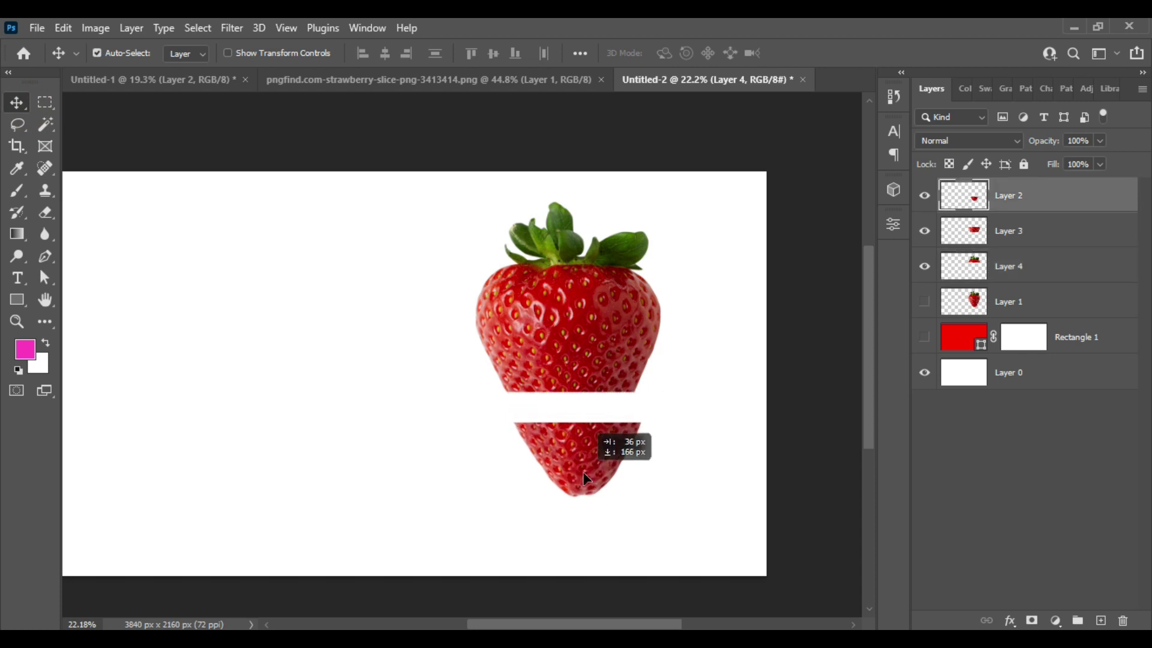
drag(591, 309, 591, 279)
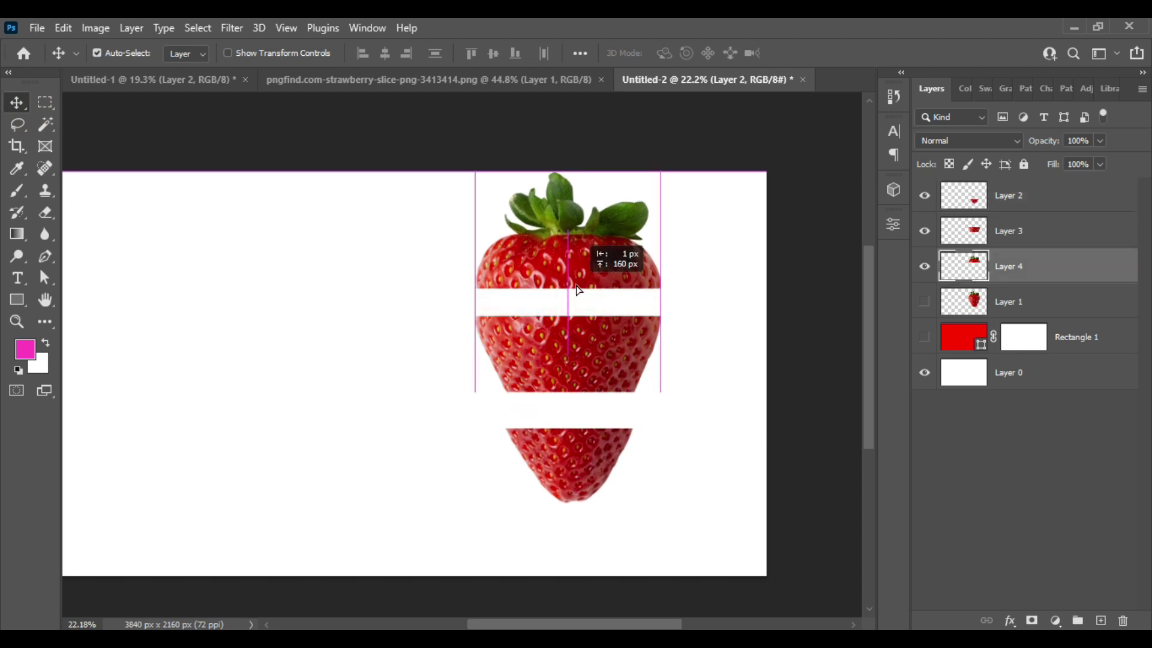
drag(584, 336, 585, 367)
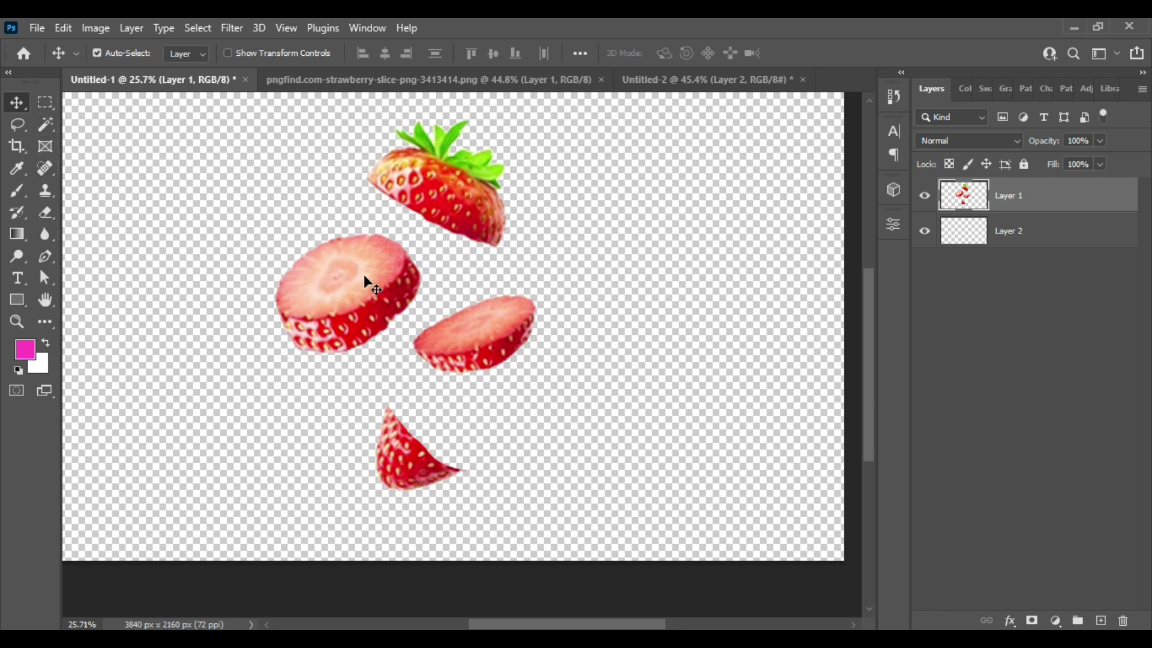
Step: Lasso the large round slice and drag it into the strawberry composition
scroll(366, 274, up, 3)
scroll(369, 279, down, 1)
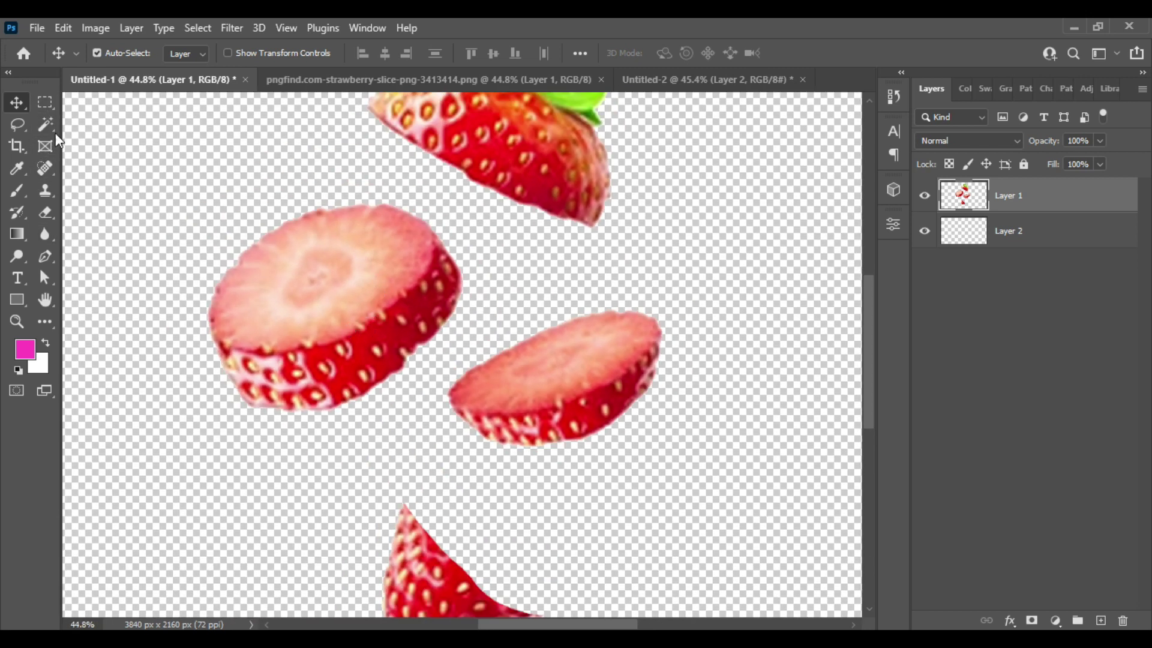
click(42, 122)
key(l)
drag(326, 175, 211, 384)
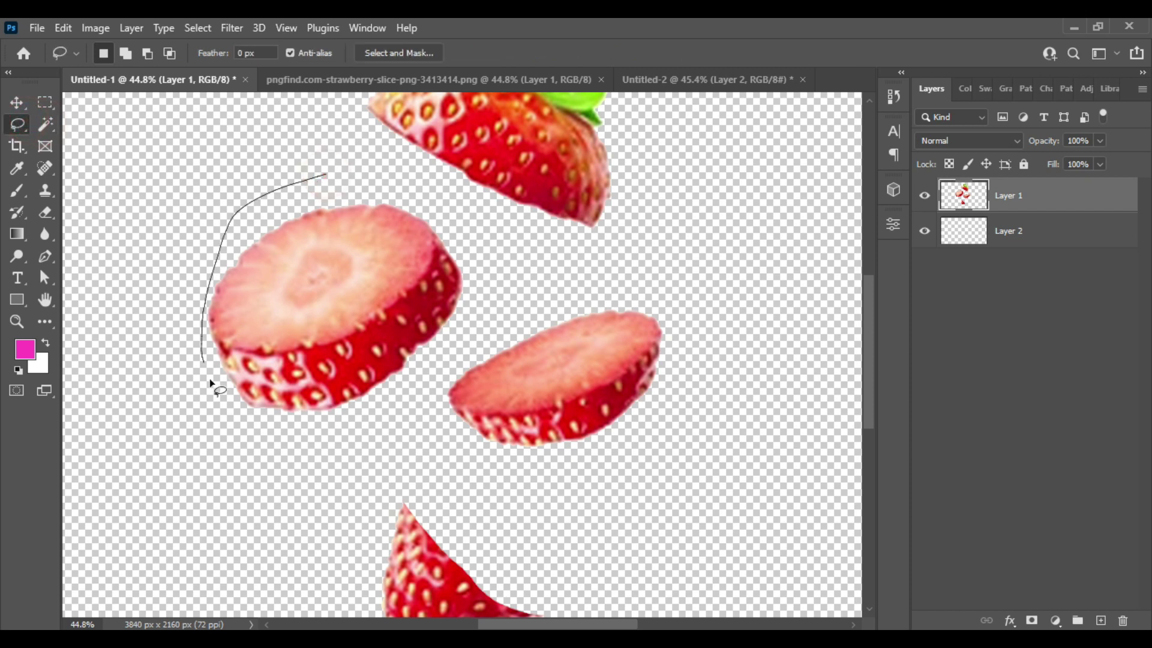
drag(305, 175, 318, 175)
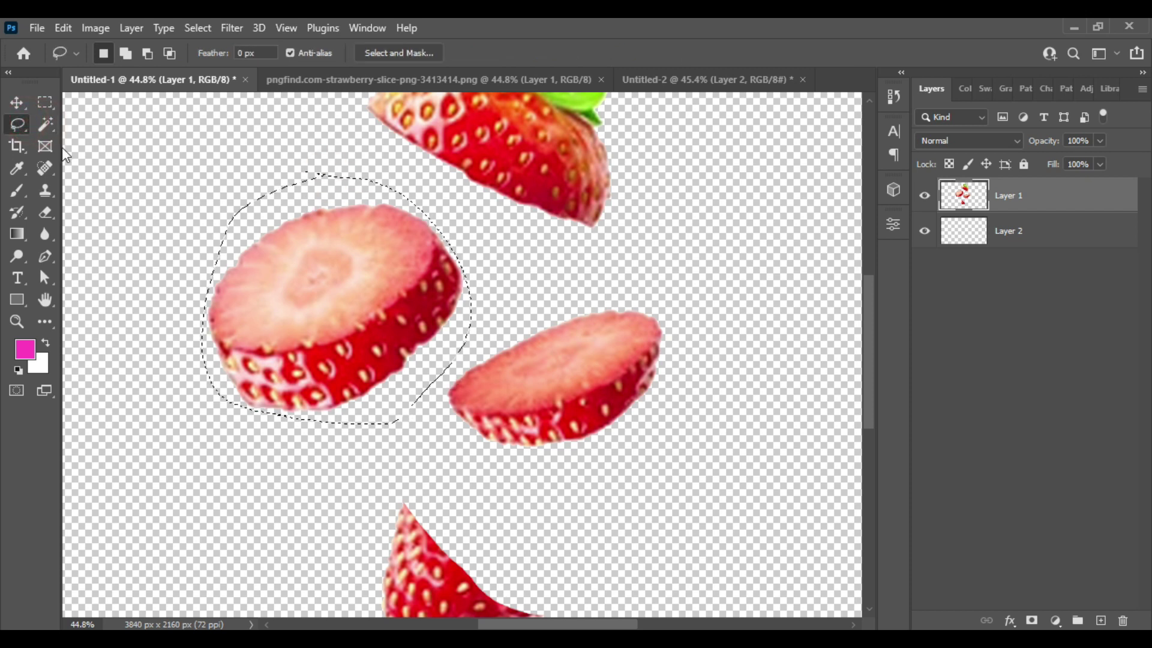
key(v)
mouse_move(380, 307)
mouse_down()
mouse_move(696, 112)
mouse_move(692, 77)
mouse_move(589, 307)
mouse_move(431, 454)
mouse_move(403, 454)
mouse_up()
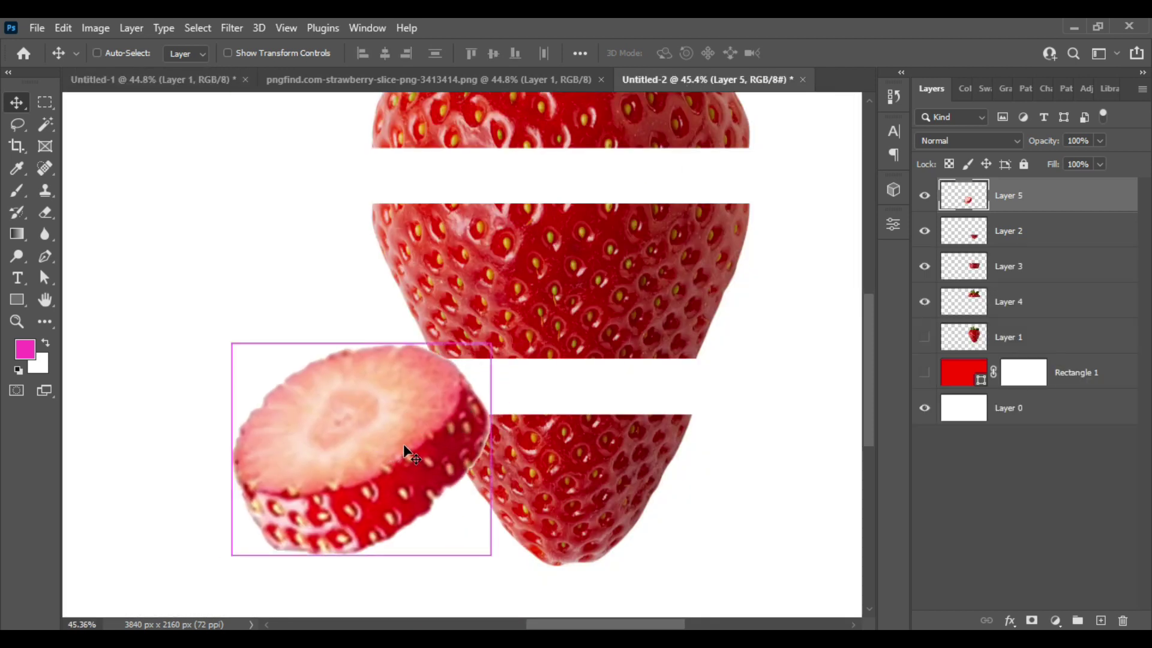
Step: Tilt and resize the round slice, then park it at the canvas's left edge
key(ctrl+t)
mouse_move(504, 343)
mouse_down()
mouse_move(600, 432)
mouse_move(600, 393)
mouse_up()
drag(361, 514, 562, 516)
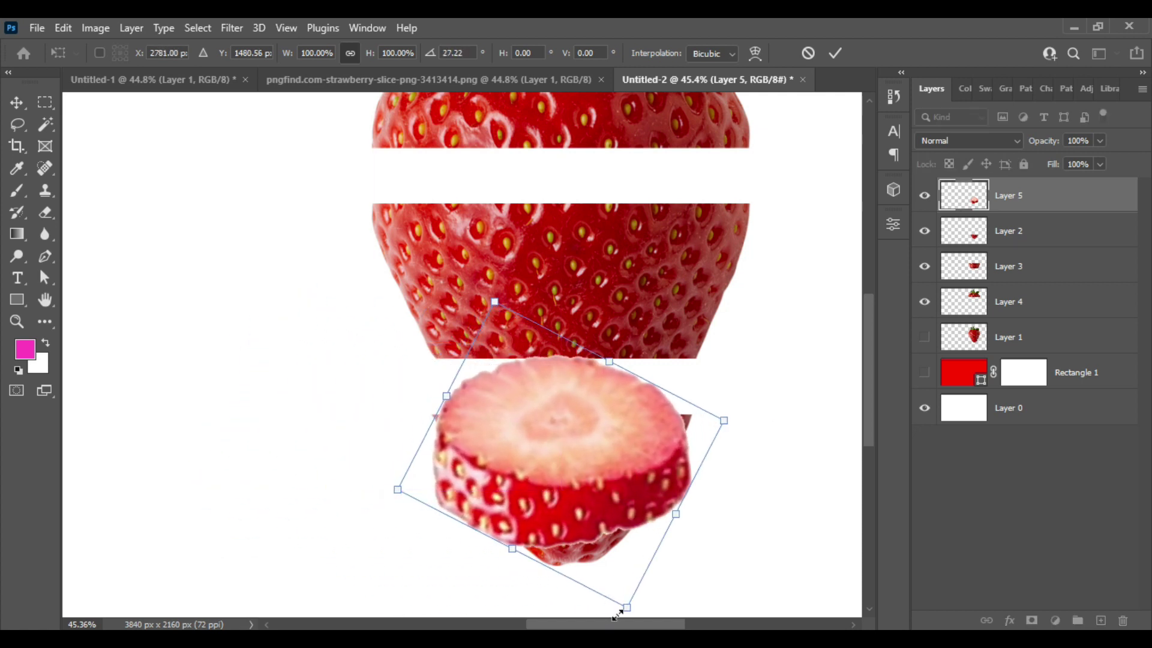
drag(626, 607, 606, 562)
drag(564, 489, 594, 471)
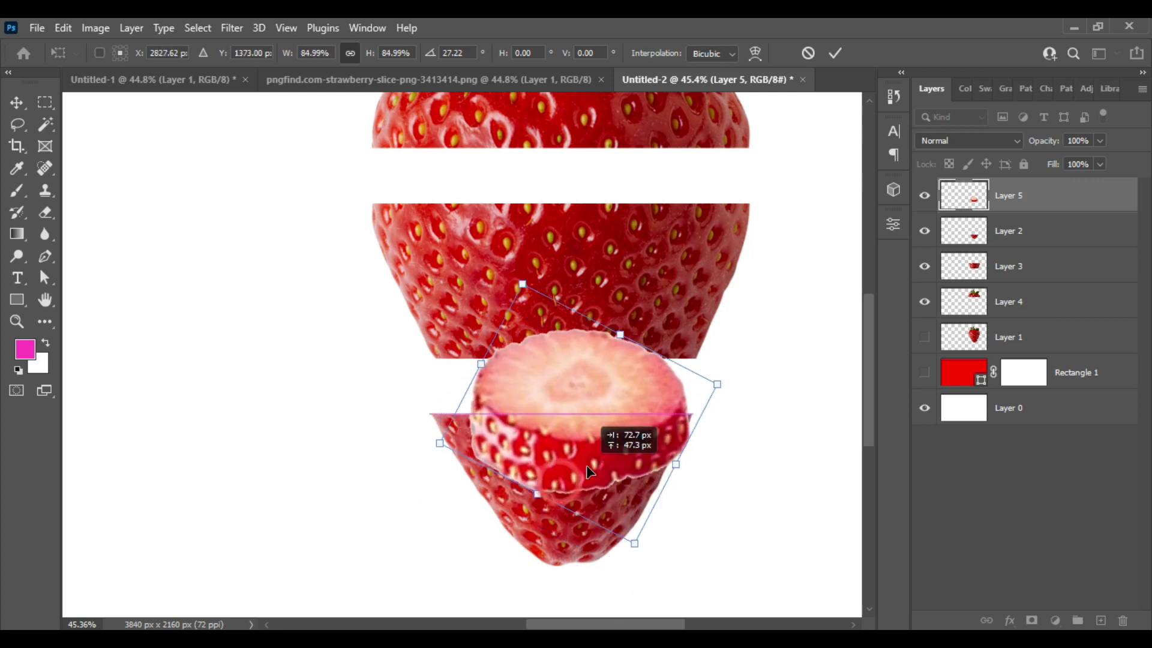
drag(442, 444, 391, 448)
mouse_move(548, 449)
mouse_down()
mouse_move(574, 490)
mouse_move(549, 479)
mouse_up()
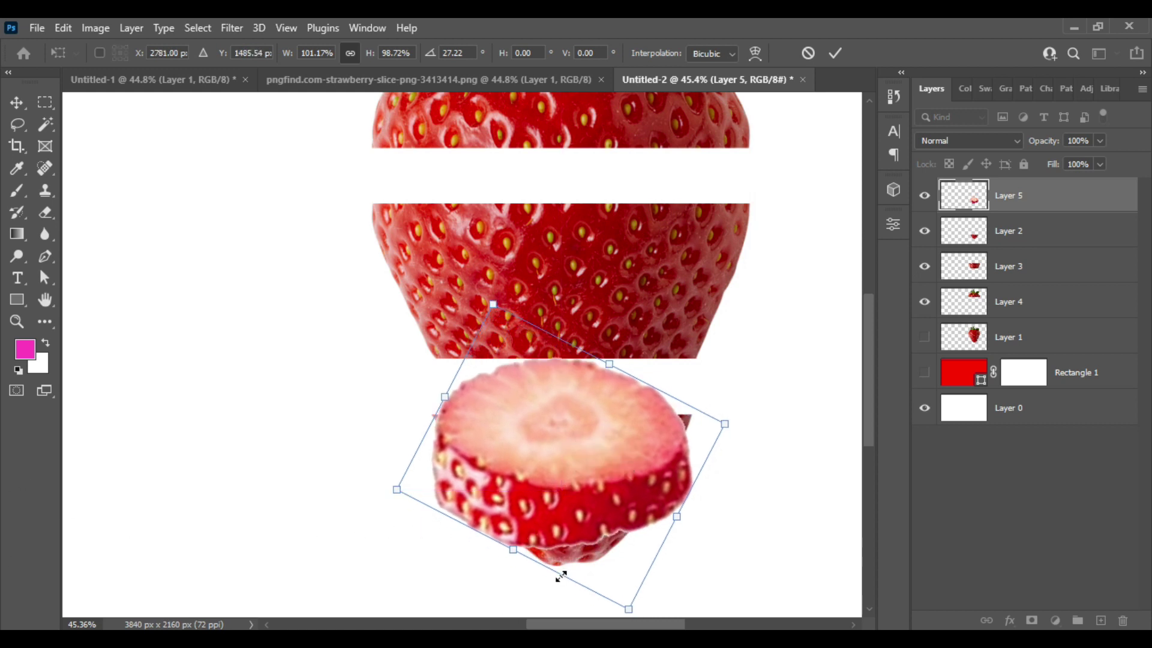
drag(588, 474, 197, 358)
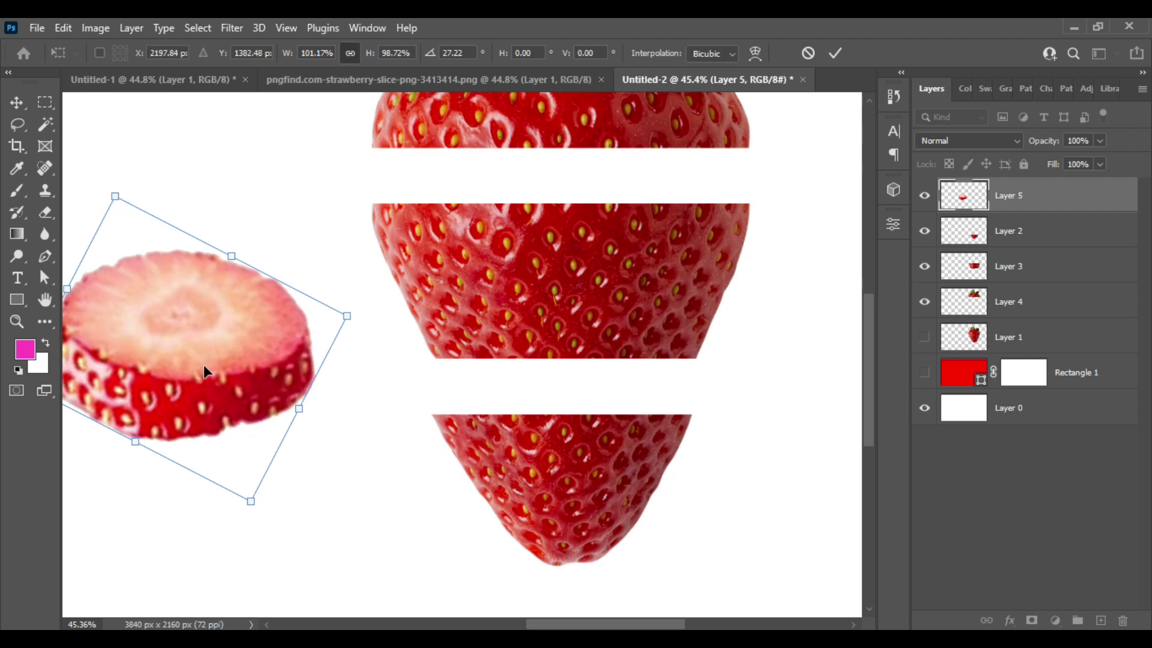
click(16, 107)
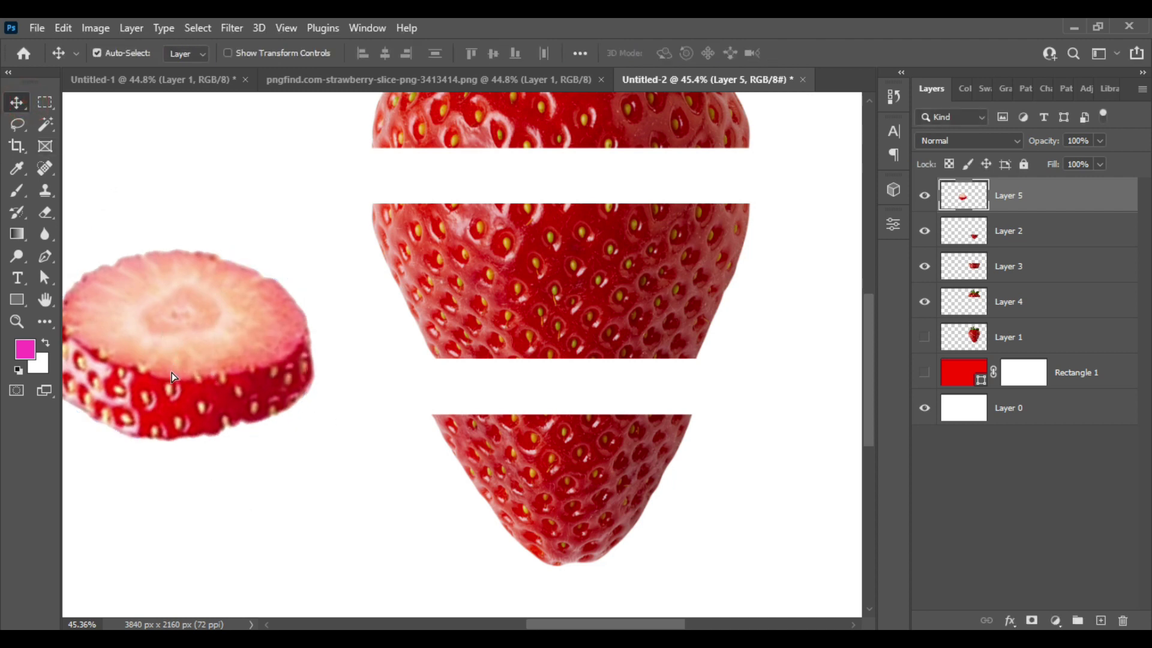
Step: Place a copy of the slice on the bottom piece as a wide, flat cap
alt+drag(172, 377, 558, 446)
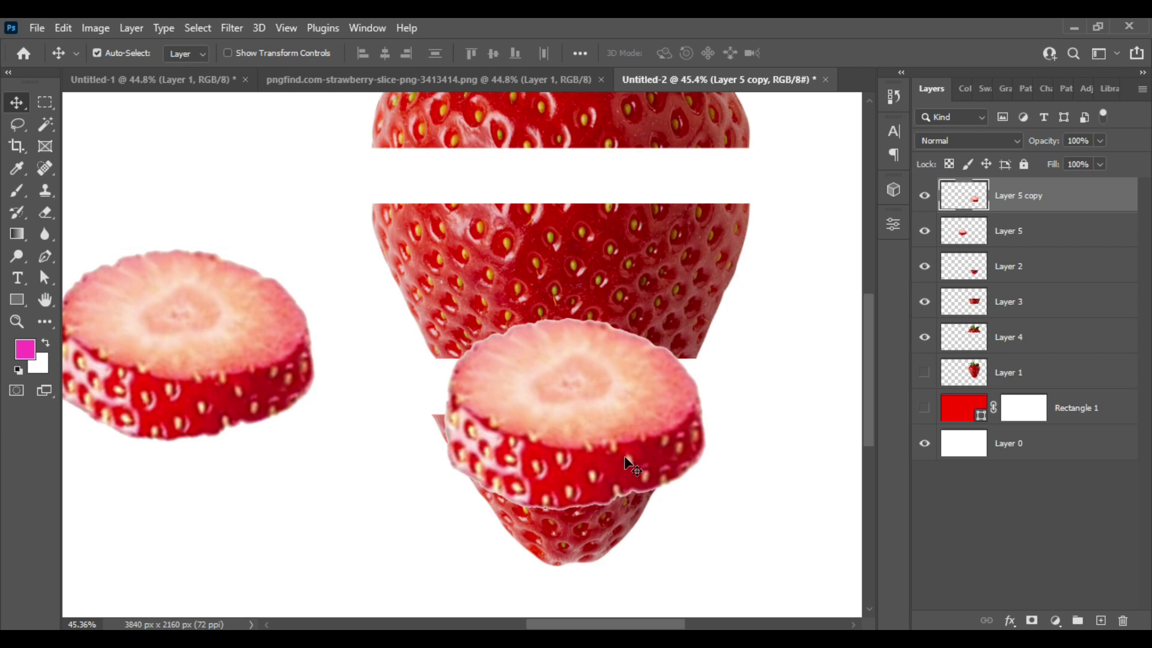
key(ctrl+t)
drag(700, 504, 676, 465)
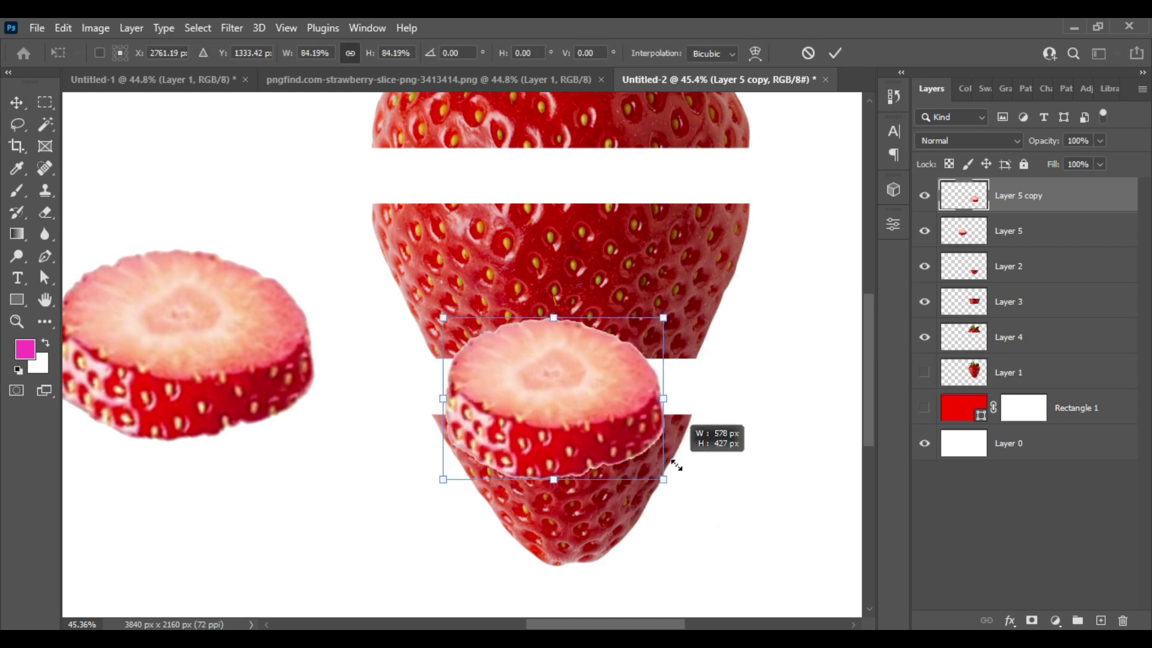
drag(663, 398, 751, 400)
drag(631, 427, 613, 449)
drag(724, 532, 636, 475)
mouse_move(567, 435)
mouse_down()
mouse_move(594, 420)
mouse_move(569, 435)
mouse_up()
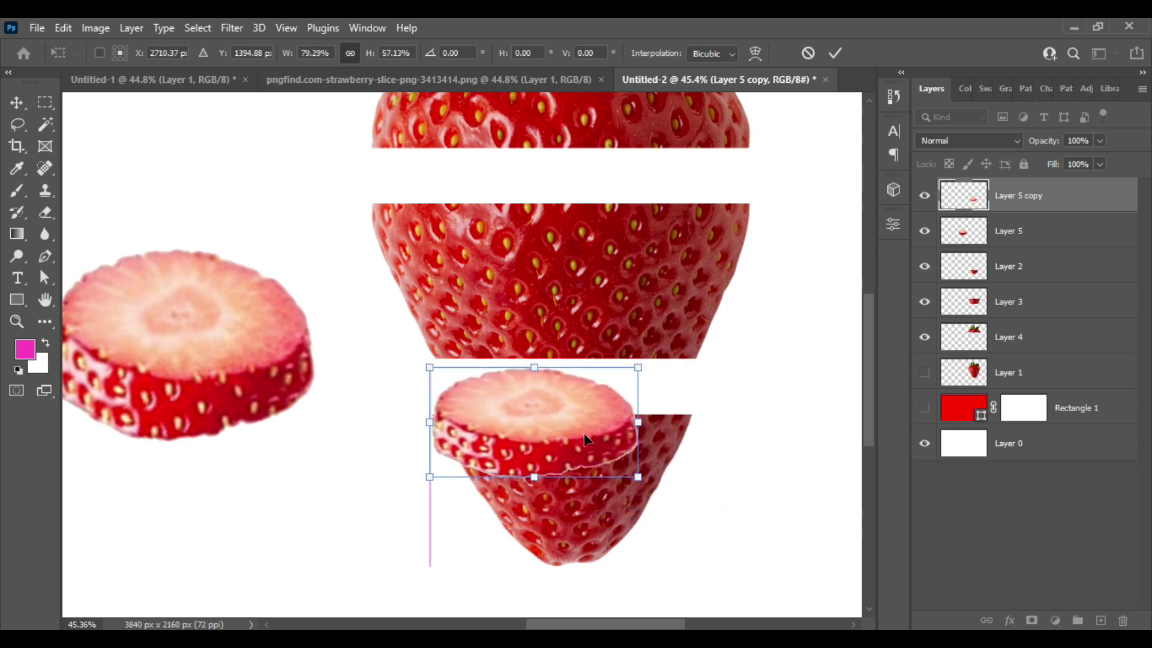
drag(637, 420, 700, 422)
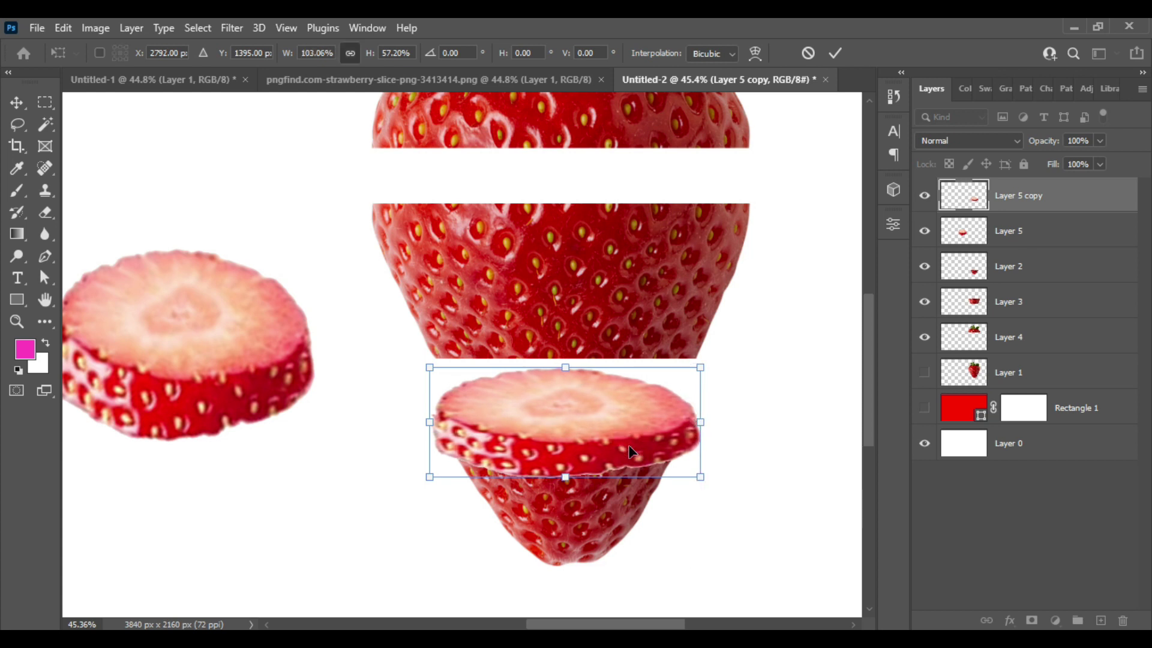
key(Left)
key(Left)
key(Left)
key(Left)
key(Left)
key(Left)
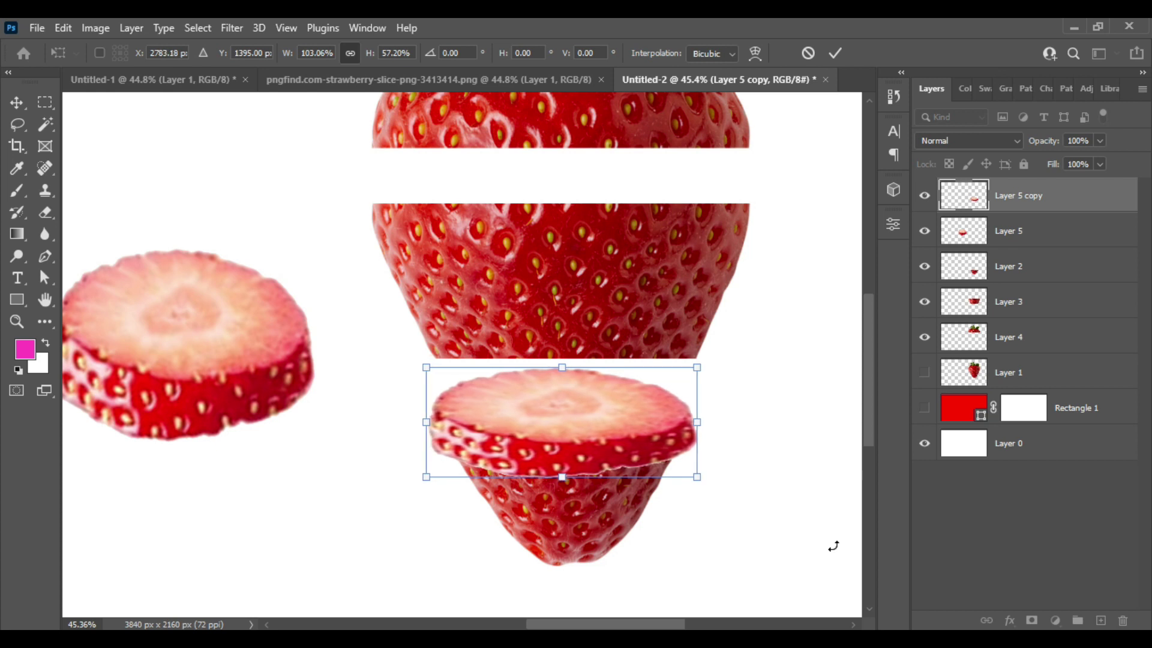
click(17, 103)
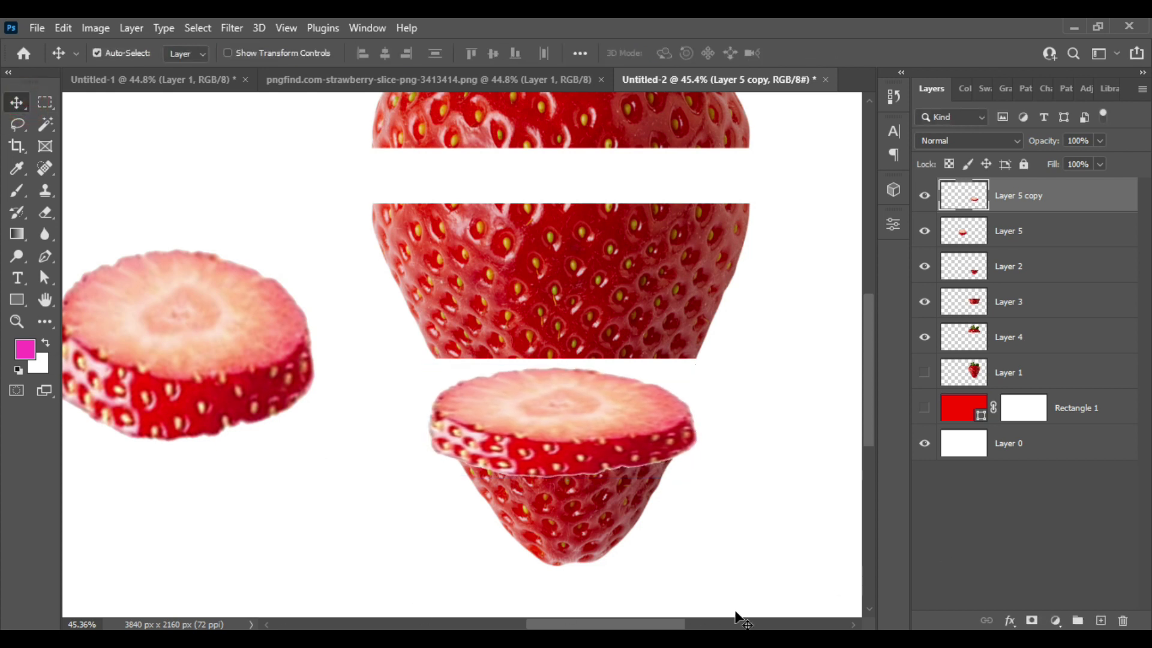
Step: Add a layer mask to the slice copy and set the brush to 77 px
click(1033, 621)
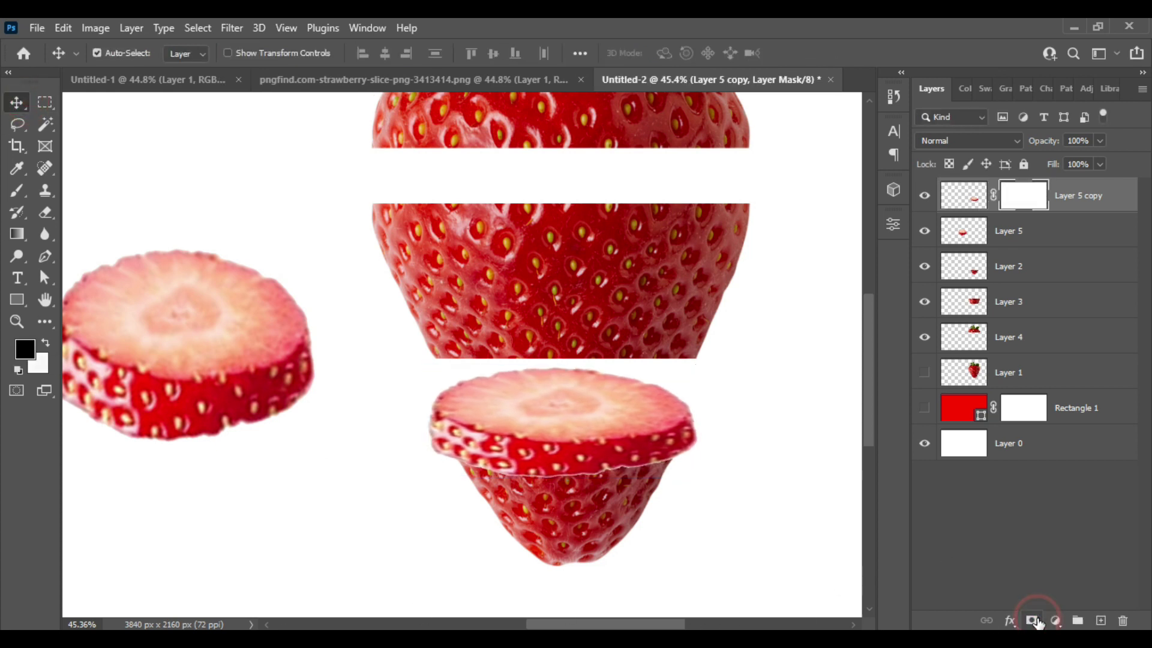
click(17, 190)
scroll(780, 444, up, 2)
scroll(804, 474, up, 3)
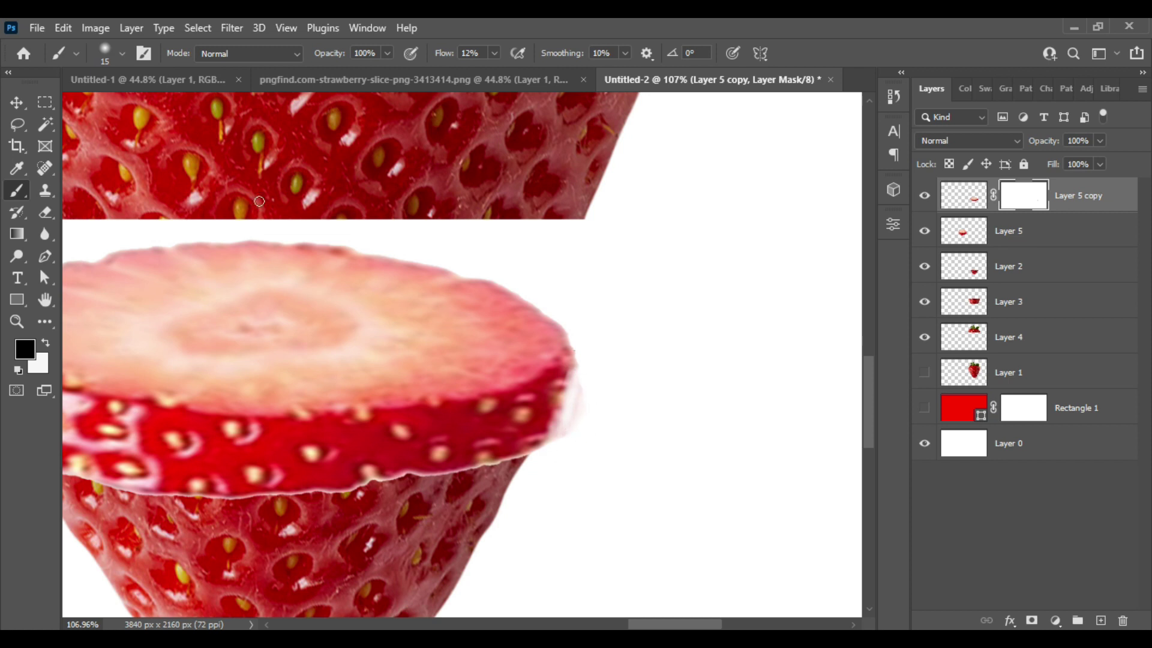
click(122, 53)
drag(66, 98, 136, 98)
click(523, 480)
Step: Paint the mask along the slice's right edge, rind seam and lower-left rind
drag(564, 412, 585, 388)
drag(542, 467, 533, 480)
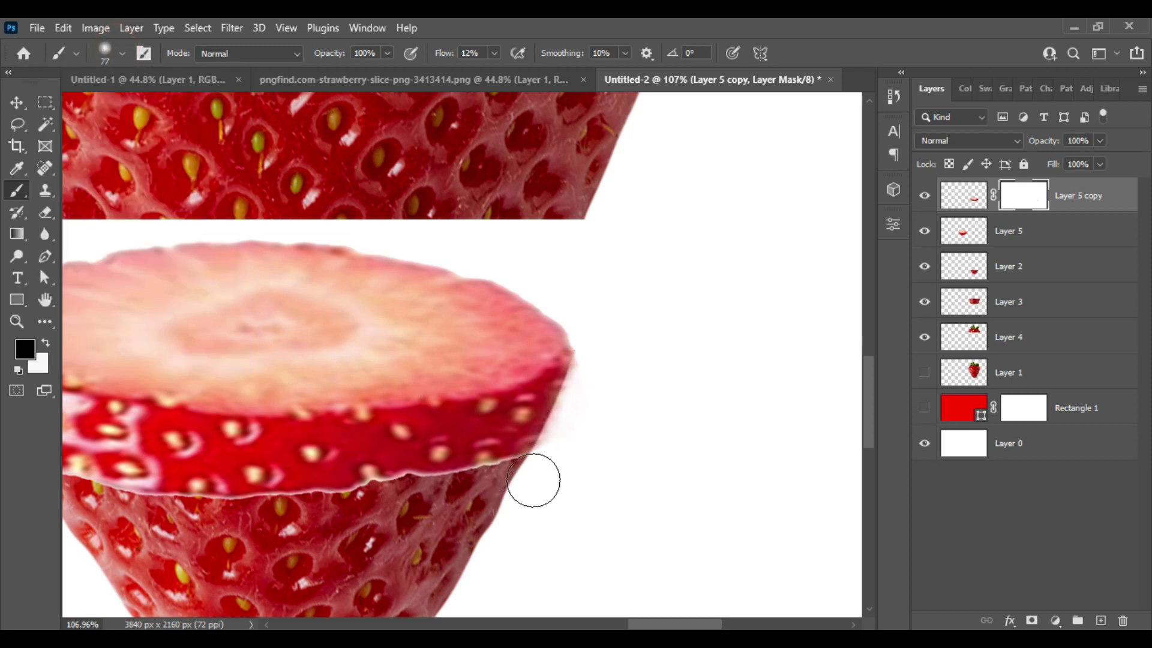
mouse_move(461, 469)
mouse_down()
mouse_move(327, 493)
mouse_move(516, 480)
mouse_up()
scroll(660, 476, down, 5)
scroll(564, 520, up, 3)
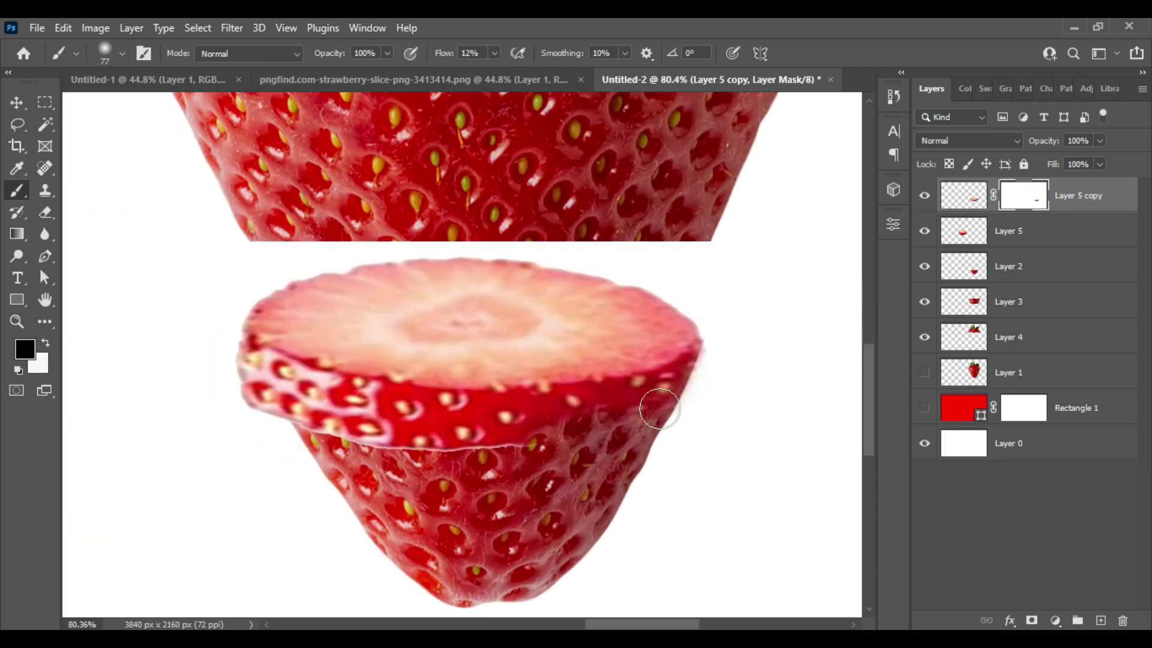
mouse_move(462, 420)
mouse_down()
mouse_move(546, 437)
mouse_move(330, 429)
mouse_move(432, 422)
mouse_move(564, 443)
mouse_up()
mouse_move(384, 450)
mouse_down()
mouse_move(264, 419)
mouse_move(221, 360)
mouse_up()
mouse_move(246, 400)
mouse_down()
mouse_move(257, 391)
mouse_move(240, 387)
mouse_up()
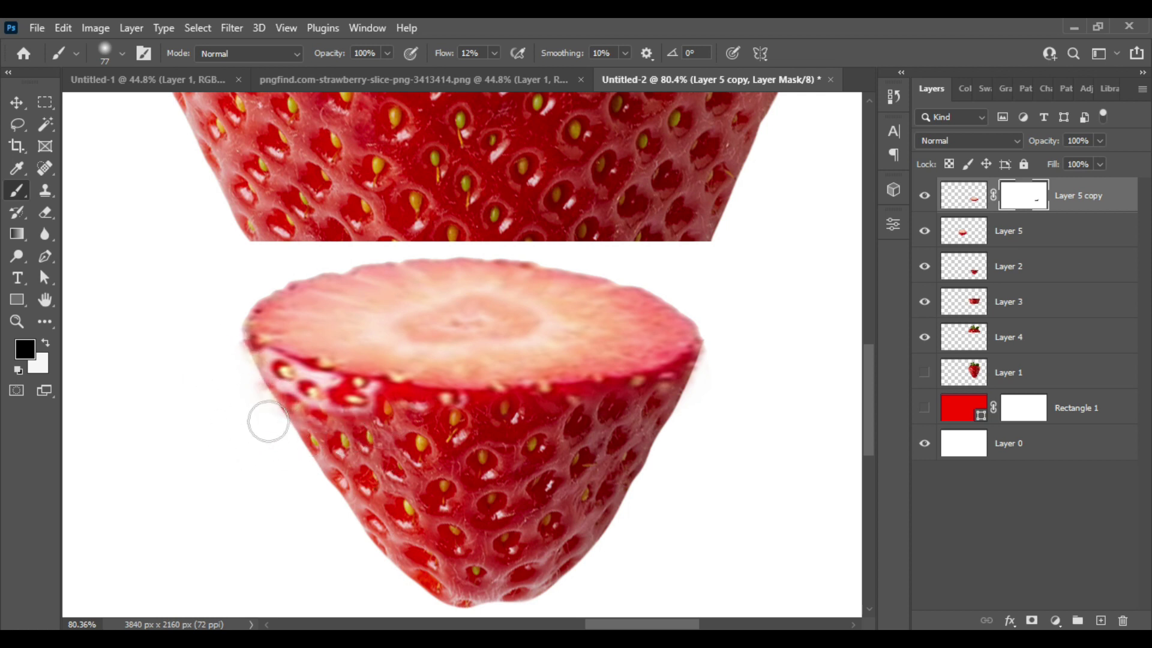
Step: Duplicate the masked slice onto the middle piece and enlarge and widen it to fit
key(v)
scroll(402, 453, down, 5)
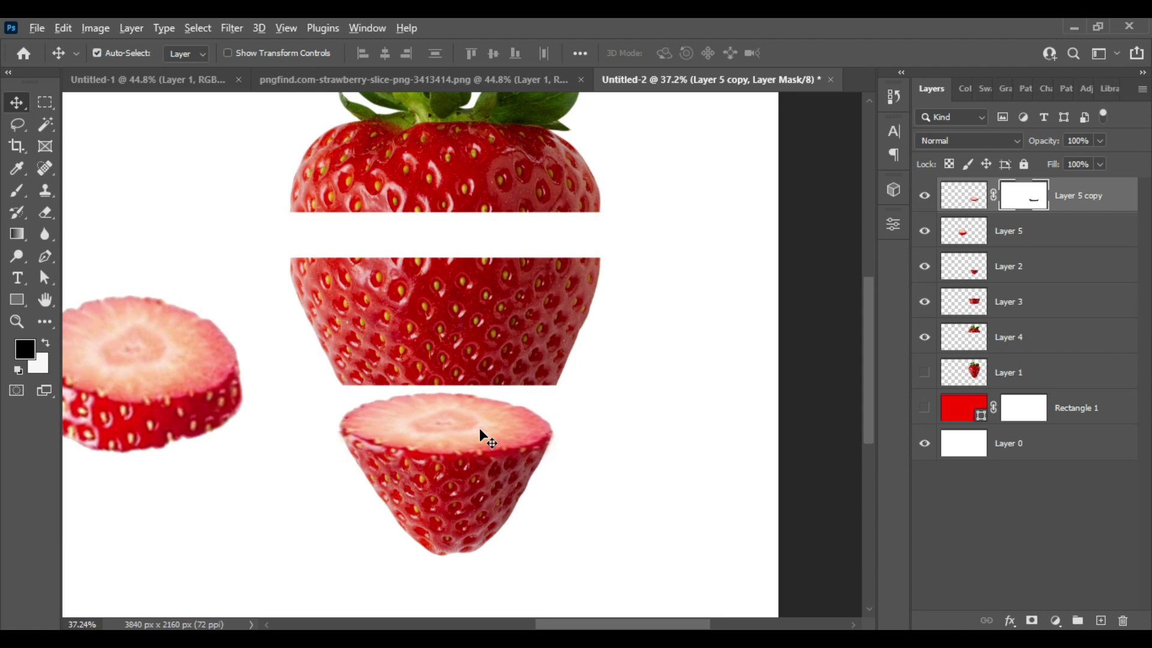
drag(471, 432, 468, 277)
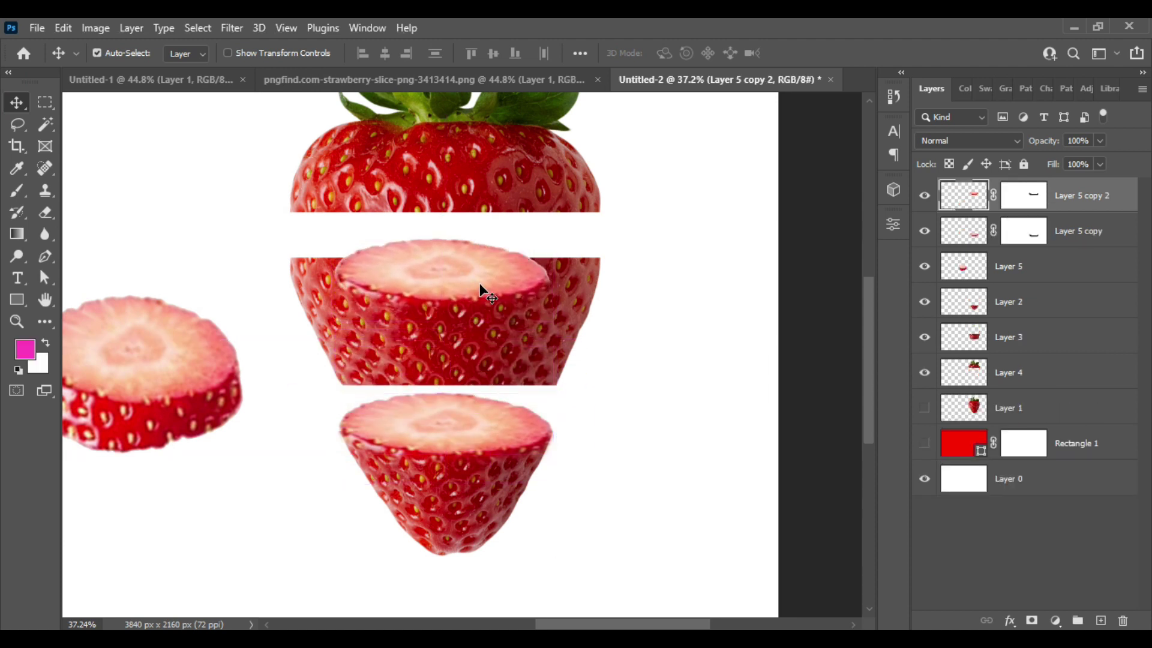
key(ctrl+t)
drag(552, 284, 646, 283)
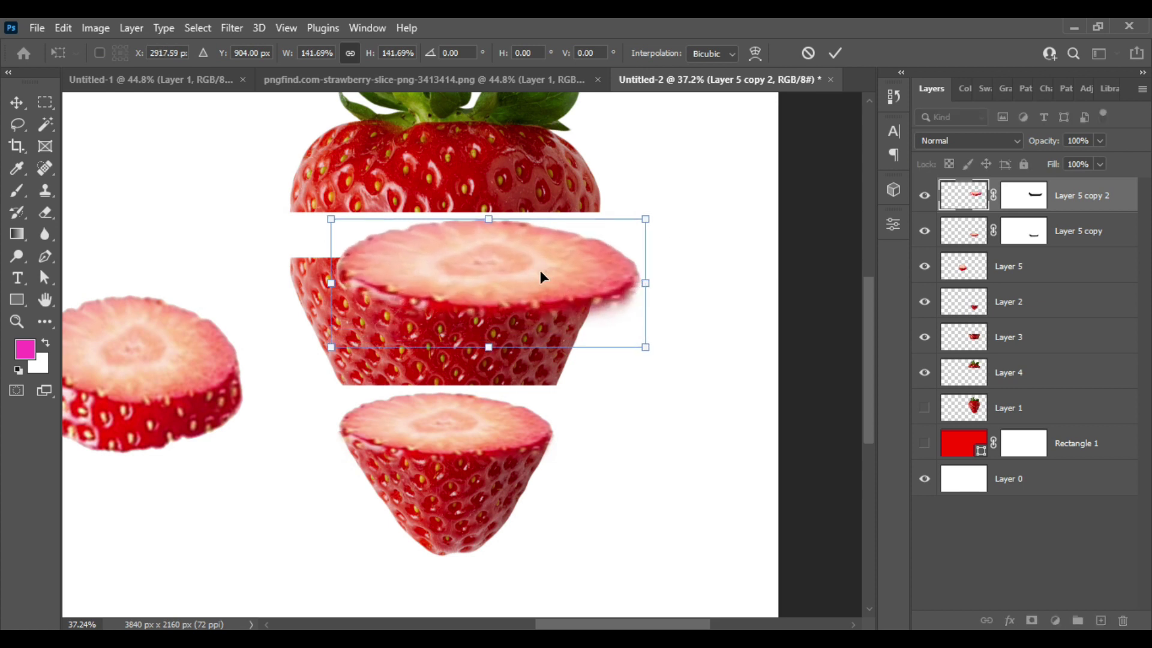
drag(541, 271, 497, 271)
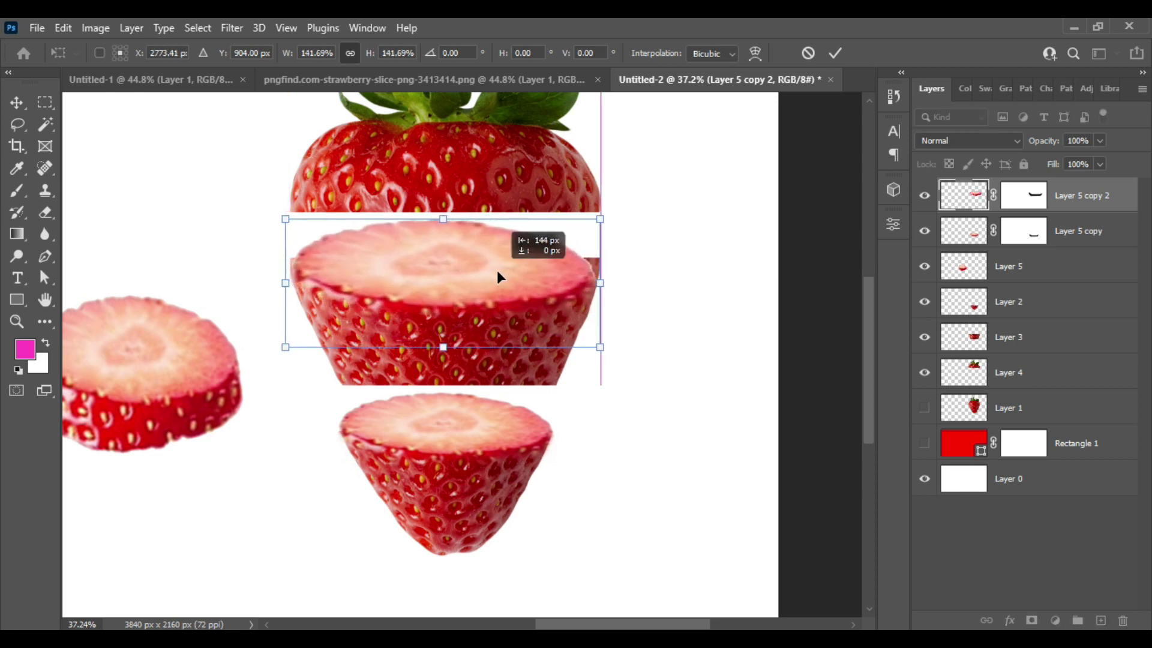
mouse_move(443, 347)
mouse_down()
mouse_move(445, 310)
mouse_move(445, 338)
mouse_up()
mouse_move(451, 285)
mouse_down()
mouse_move(458, 362)
mouse_move(451, 278)
mouse_move(427, 276)
mouse_move(445, 282)
mouse_up()
mouse_move(583, 280)
mouse_down()
mouse_move(610, 280)
mouse_move(541, 277)
mouse_move(548, 268)
mouse_up()
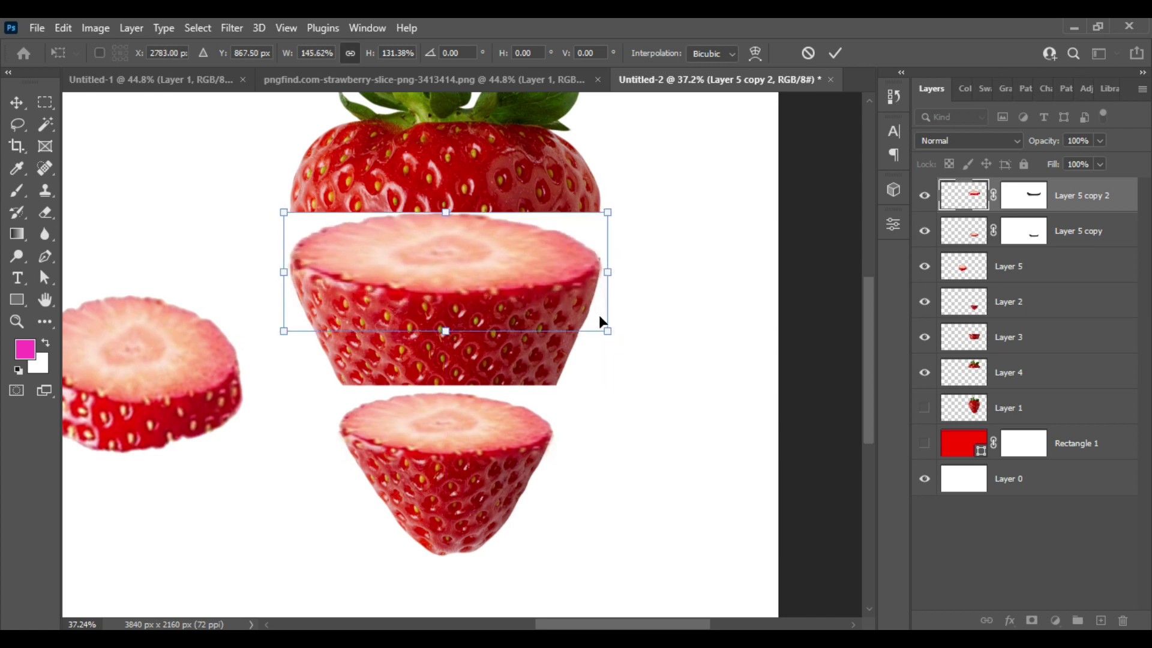
scroll(576, 316, up, 3)
click(16, 107)
Step: Raise the top piece and settle the middle slice at equal spacing
drag(427, 266, 427, 221)
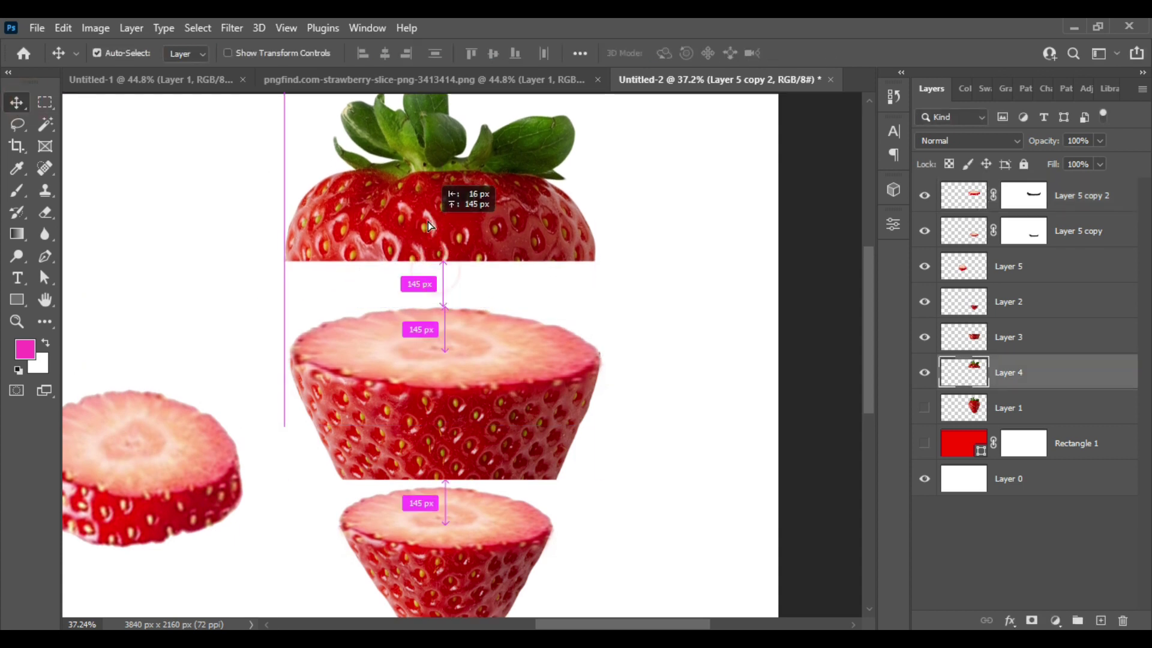
drag(570, 380, 567, 368)
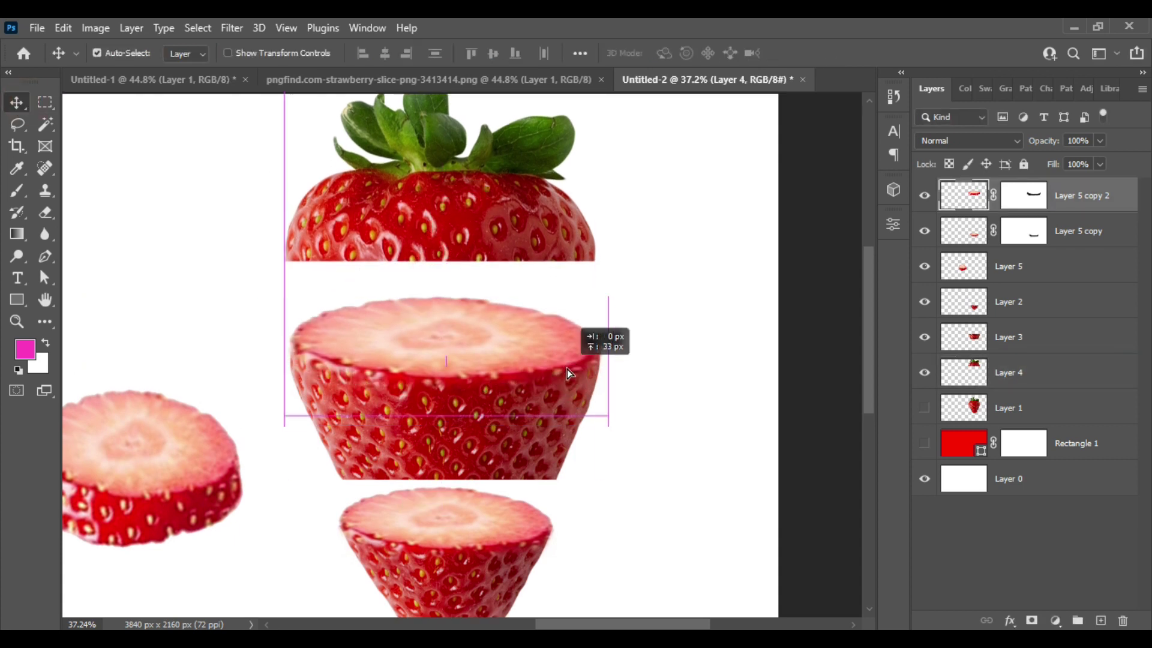
drag(567, 369, 566, 372)
click(645, 417)
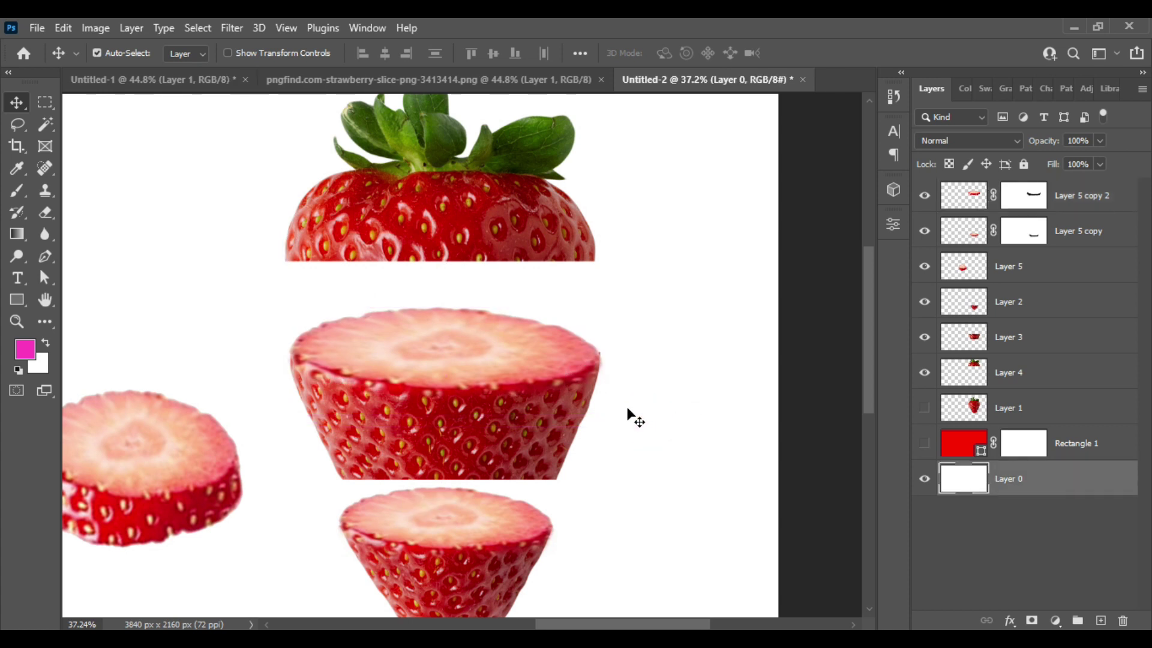
scroll(586, 369, up, 1)
scroll(585, 370, up, 5)
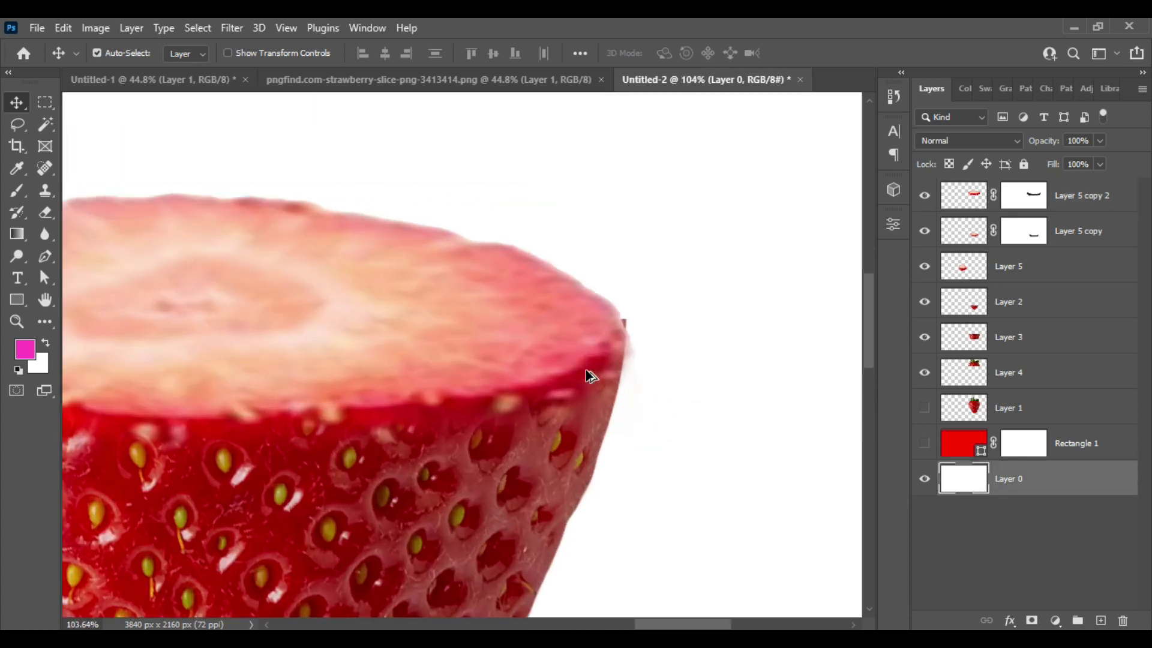
click(543, 359)
Step: Widen the middle slice cap slightly to match the middle strawberry piece
key(ctrl+t)
drag(645, 359, 660, 360)
key(Return)
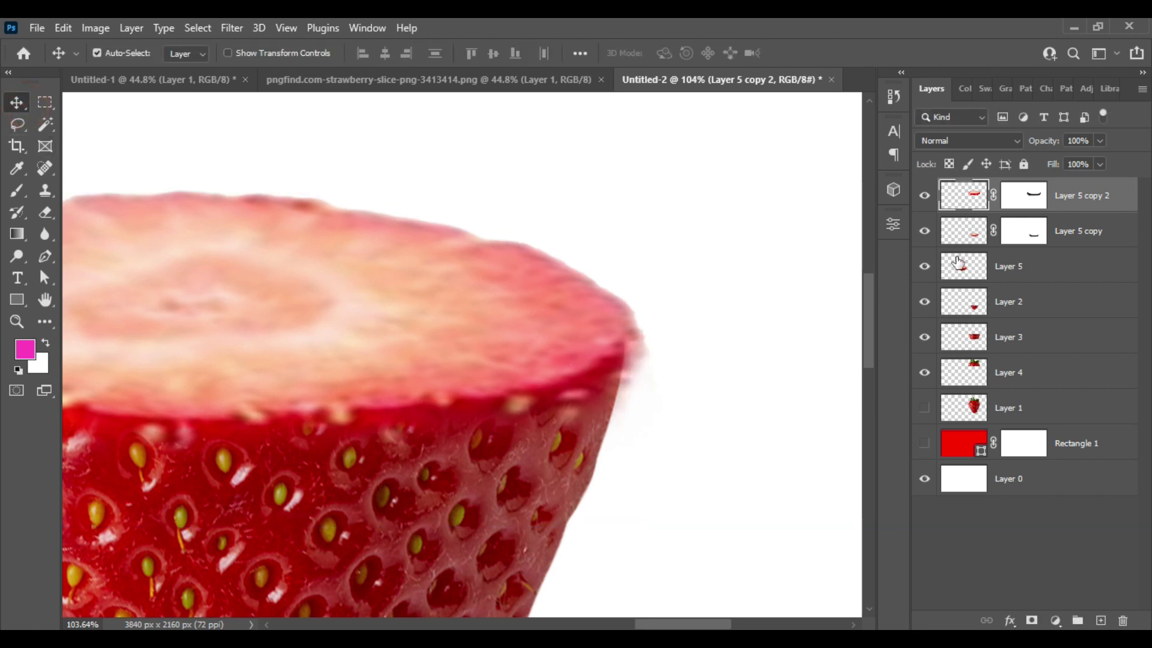
click(1020, 205)
Step: Undo a trial mask stroke and switch to a hard round 48 px brush
click(16, 191)
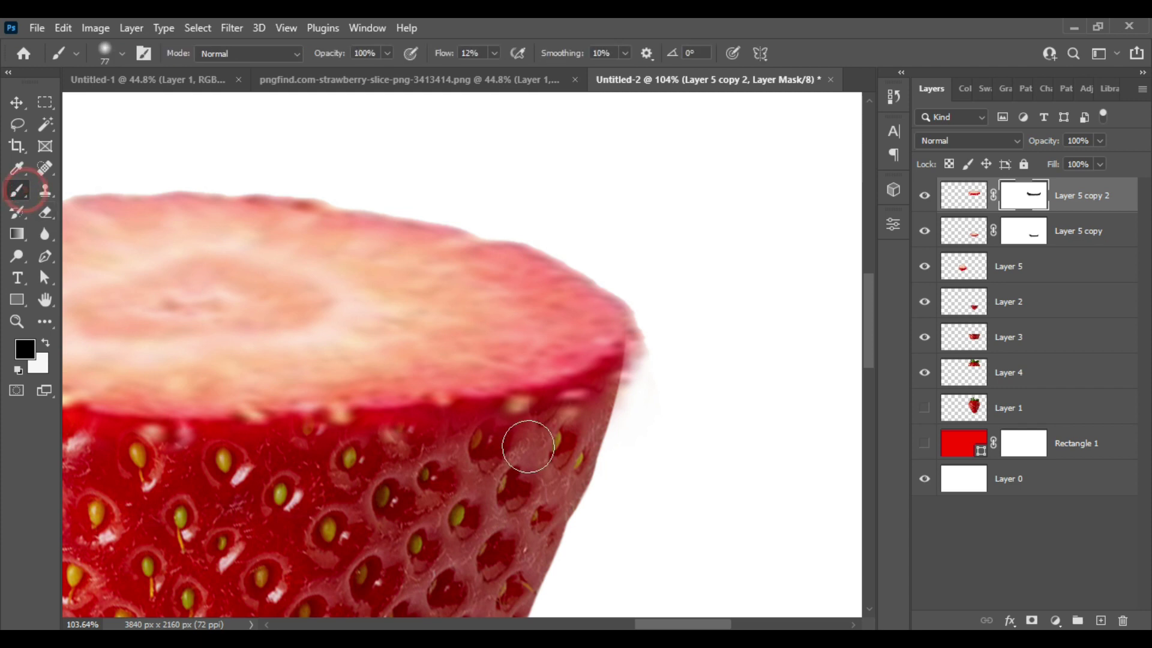
mouse_move(656, 404)
mouse_down()
mouse_move(660, 342)
mouse_move(645, 372)
mouse_up()
key(ctrl+z)
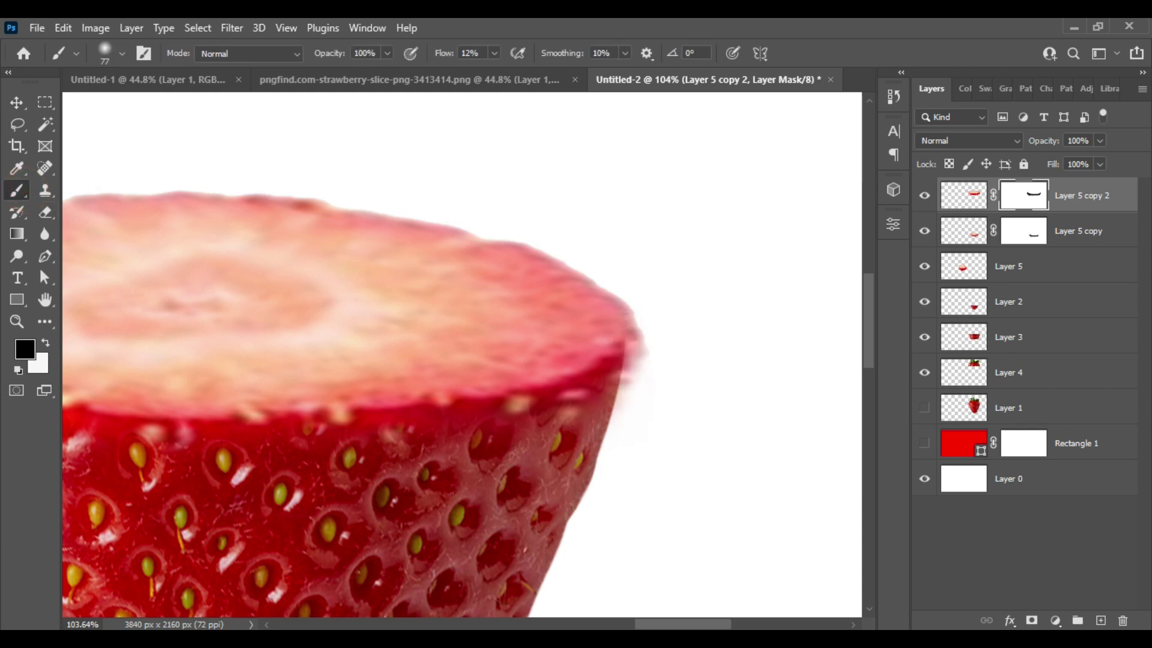
click(122, 55)
click(105, 323)
click(655, 380)
alt+scroll(699, 350, down, 3)
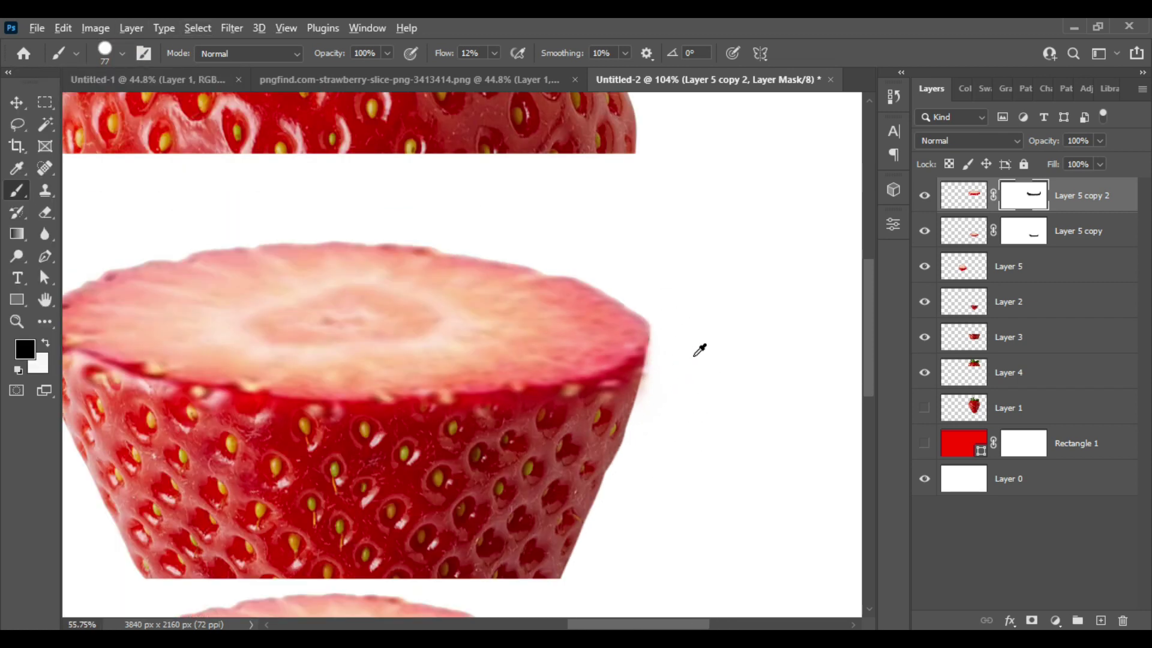
scroll(355, 386, down, 3)
scroll(412, 357, up, 3)
scroll(349, 352, down, 1)
scroll(442, 526, down, 1)
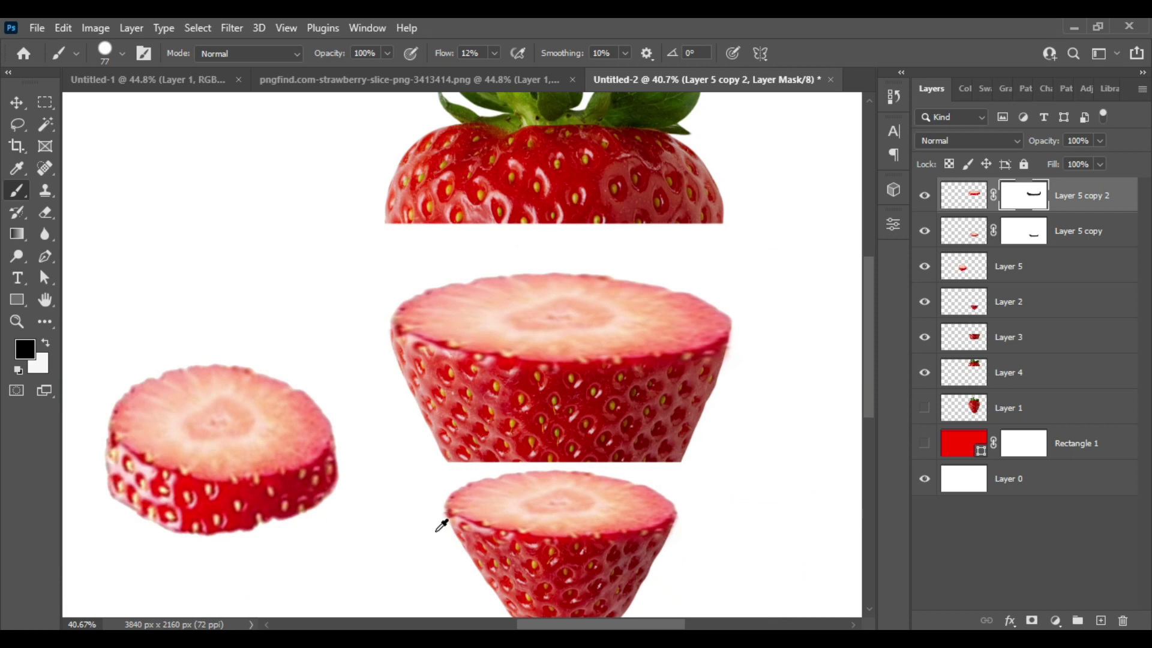
alt+scroll(441, 526, up, 5)
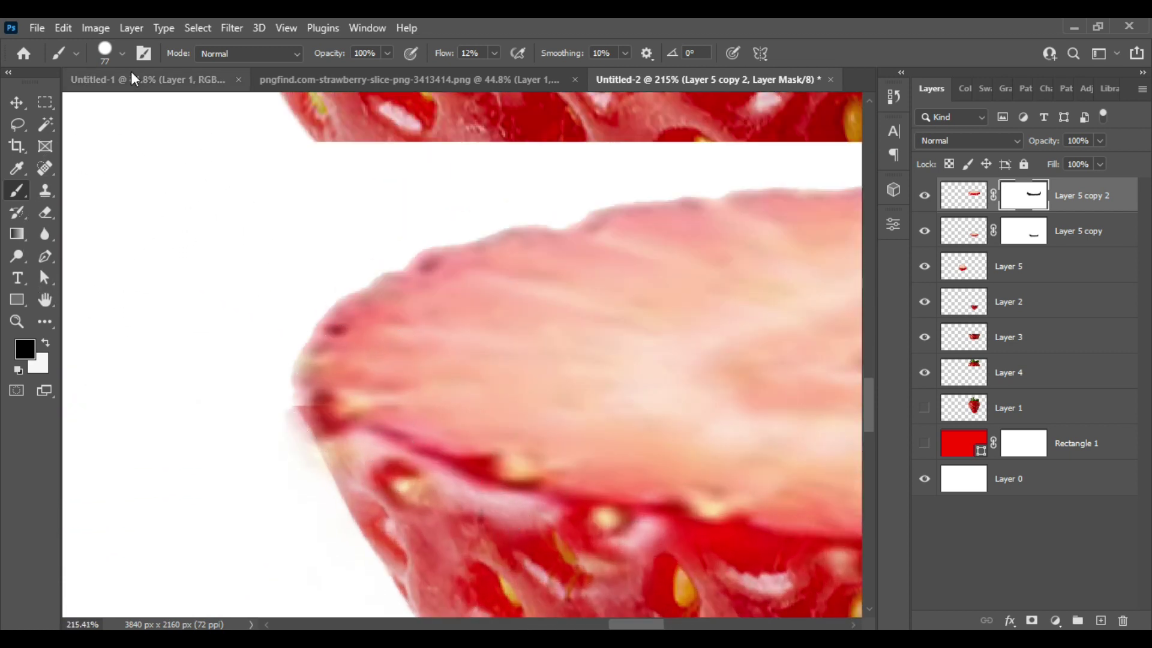
click(122, 53)
drag(126, 108, 119, 108)
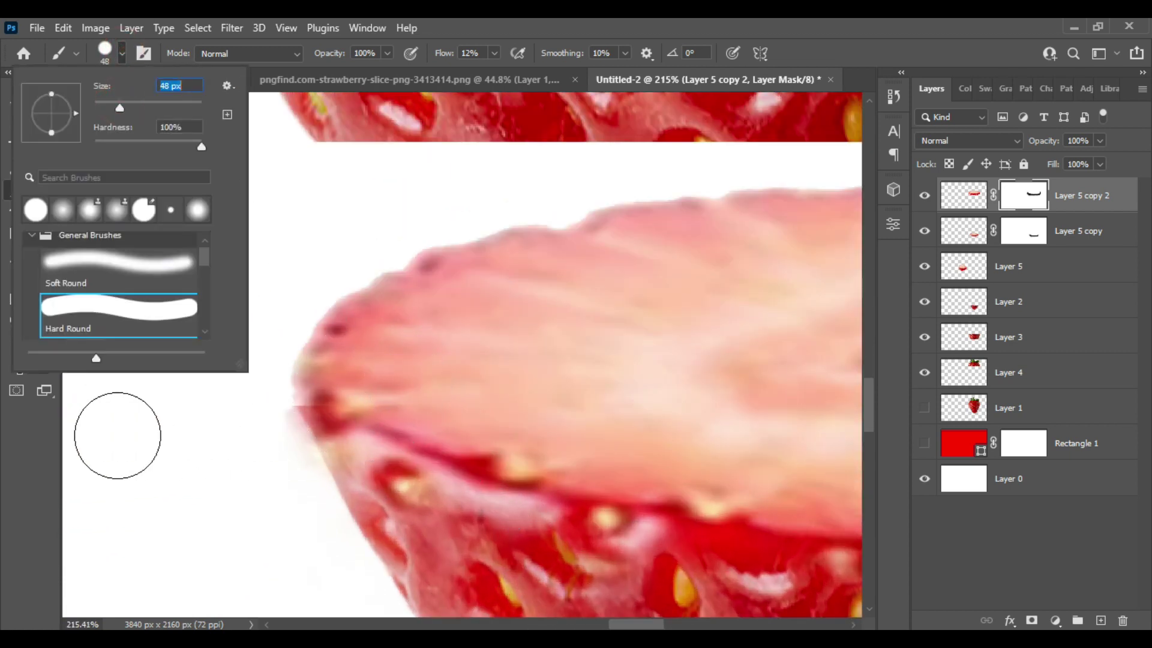
click(117, 436)
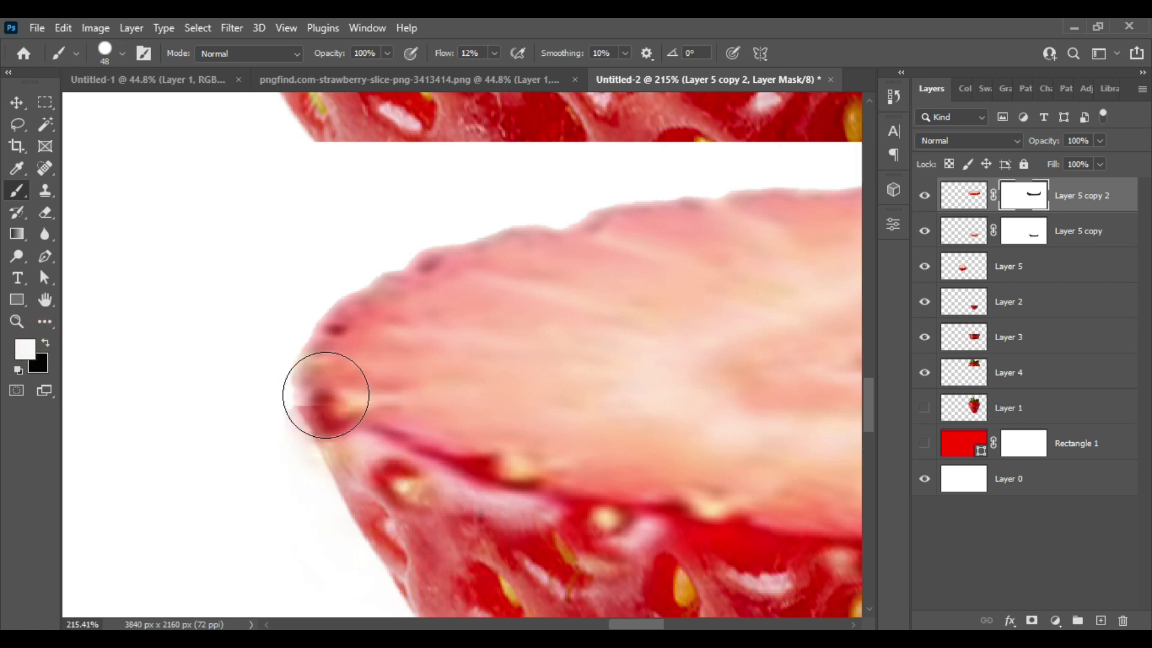
Step: Mask away the middle slice's smeared left edge, then select Layer 5 copy's mask
drag(326, 394, 303, 403)
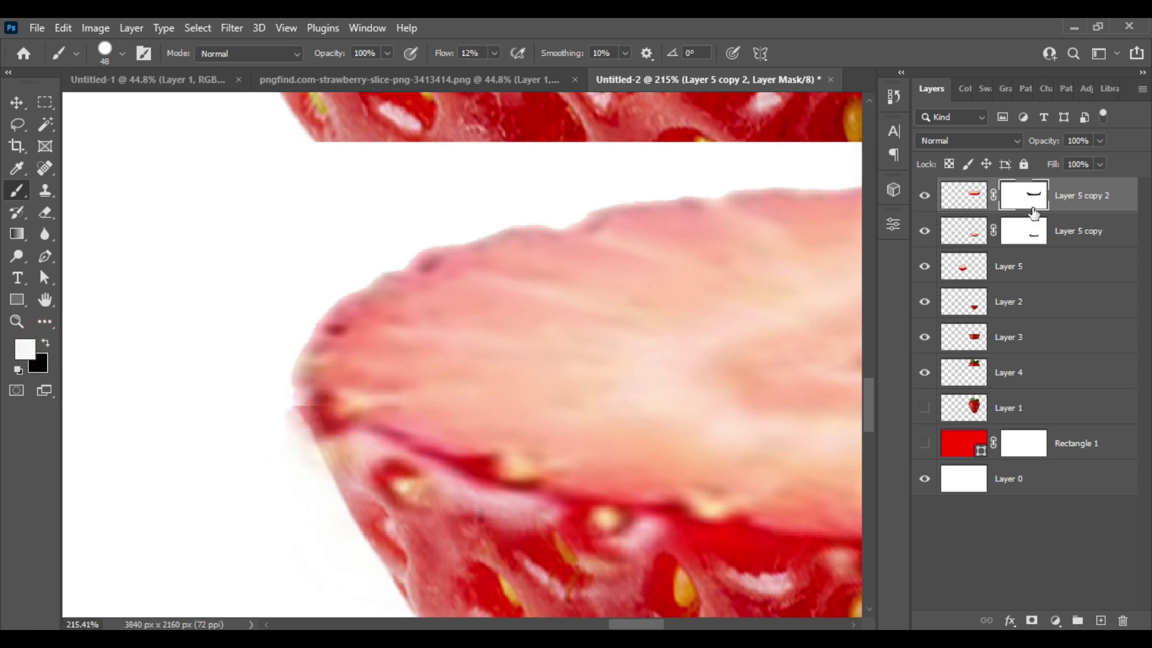
click(1032, 240)
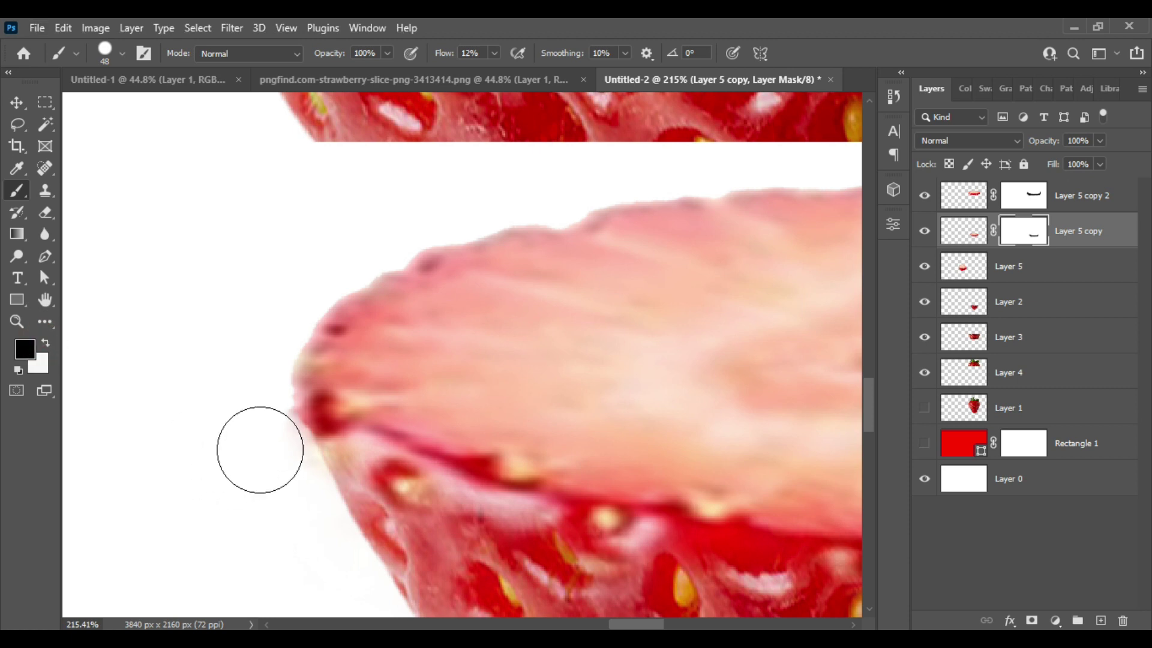
scroll(192, 432, down, 5)
scroll(402, 474, down, 4)
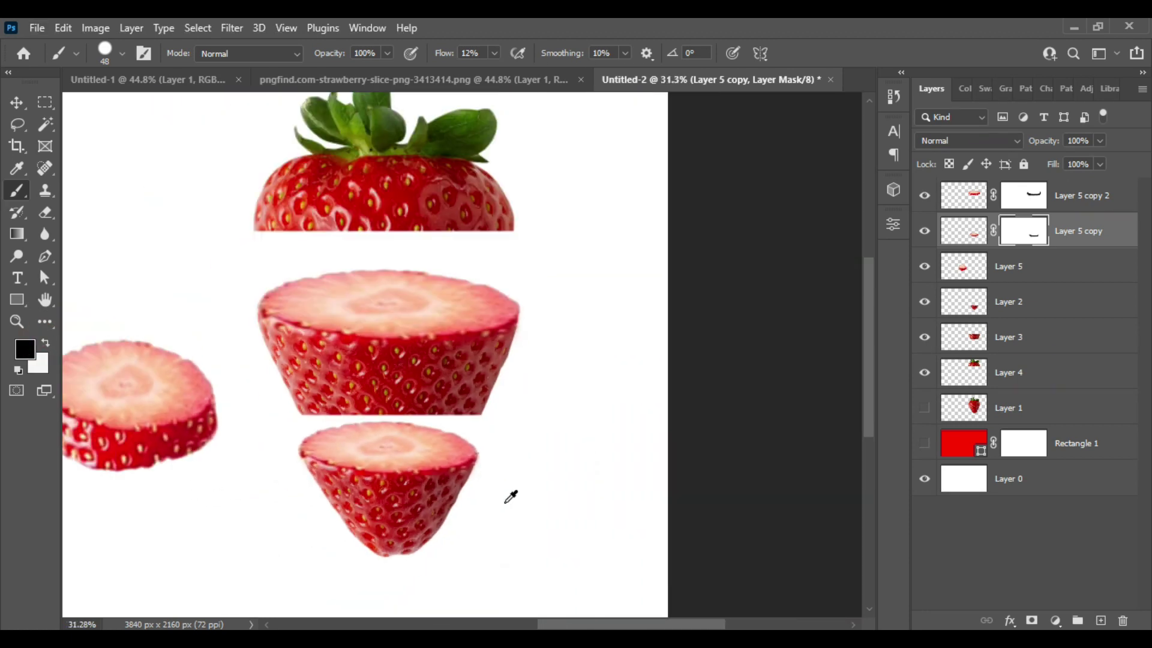
Step: Duplicate the middle slice up over the leafy strawberry top
click(17, 103)
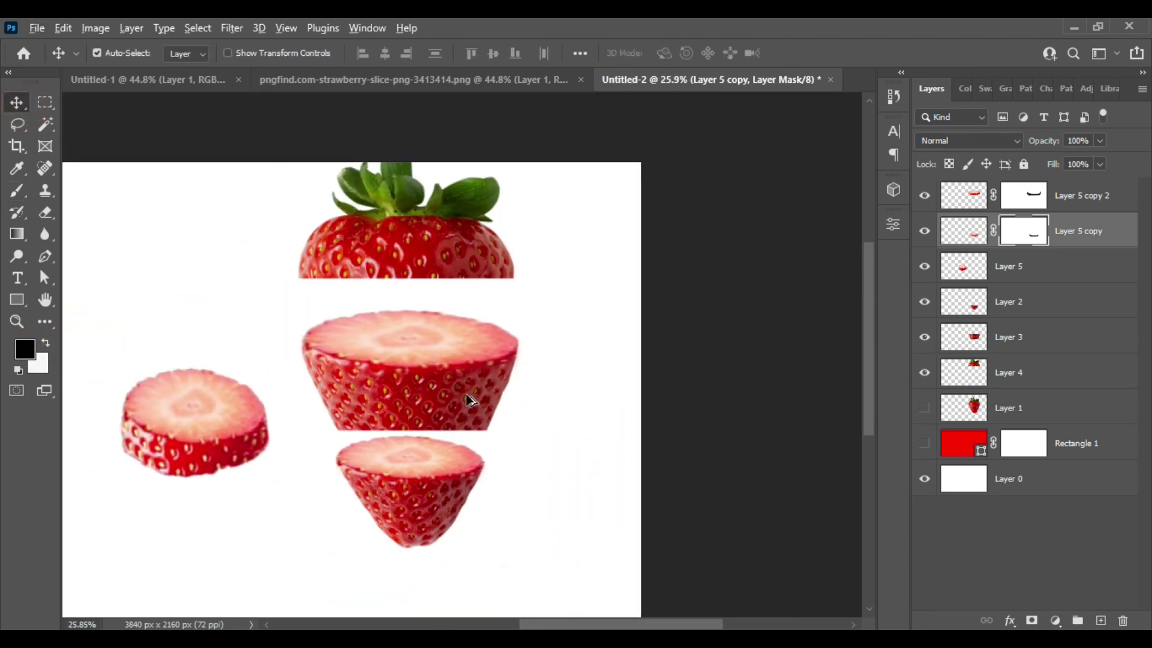
scroll(465, 399, up, 3)
click(1027, 208)
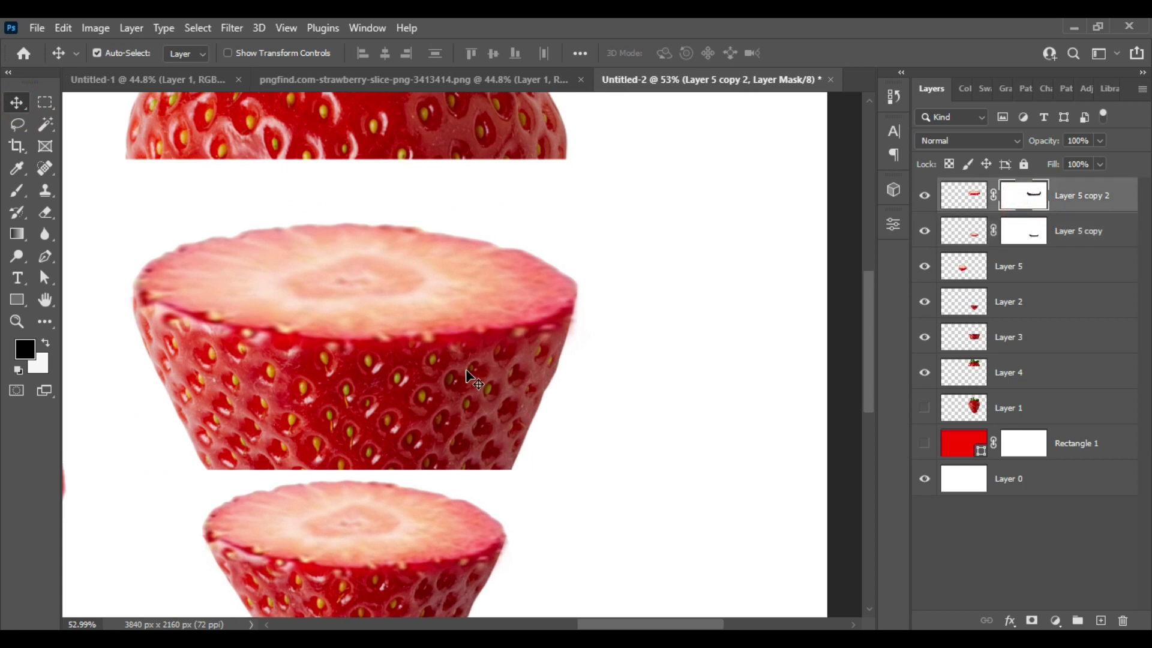
scroll(465, 383, down, 3)
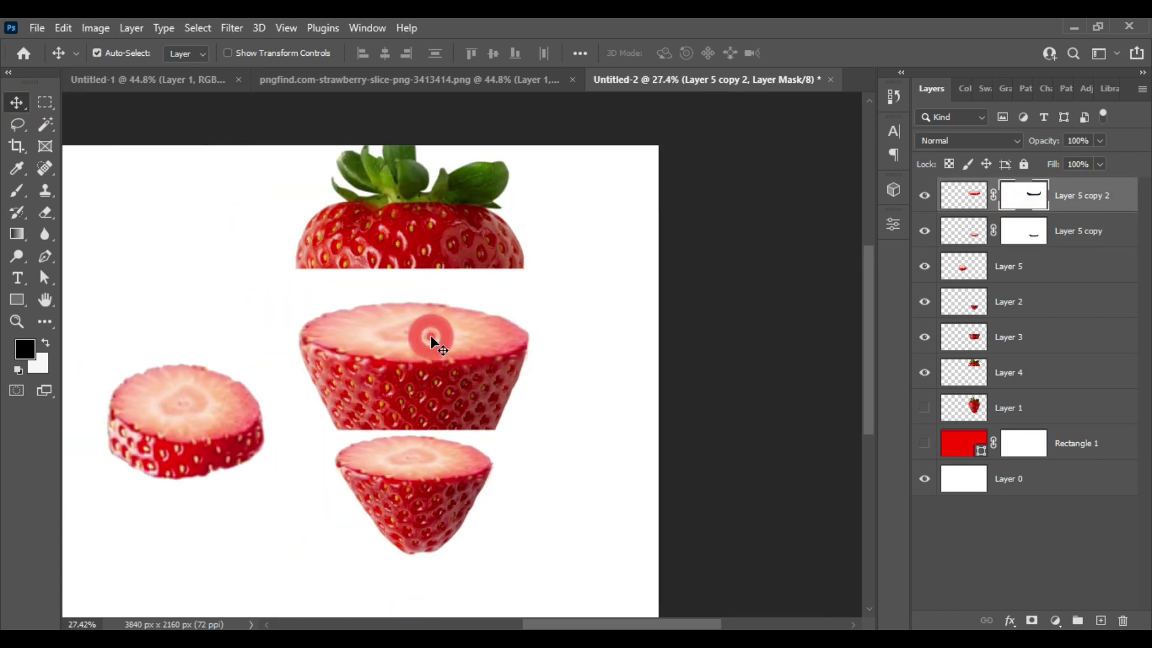
click(431, 336)
drag(430, 339, 455, 270)
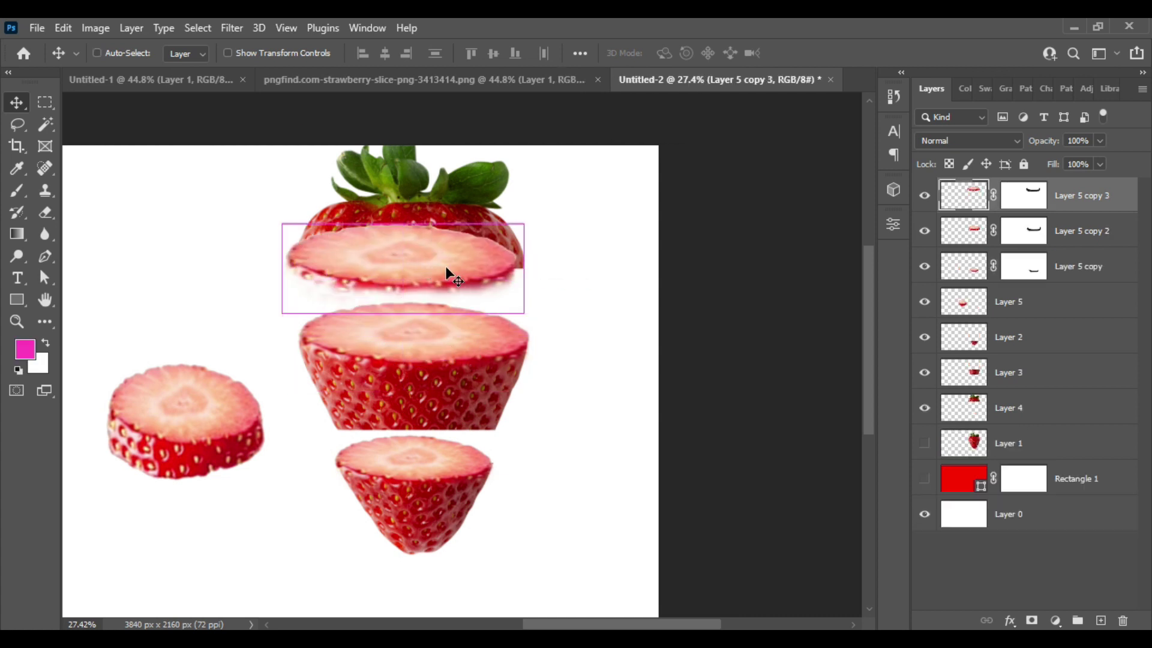
Step: Flip the slice copy horizontally and vertically and squash it into a thin layer
key(ctrl+t)
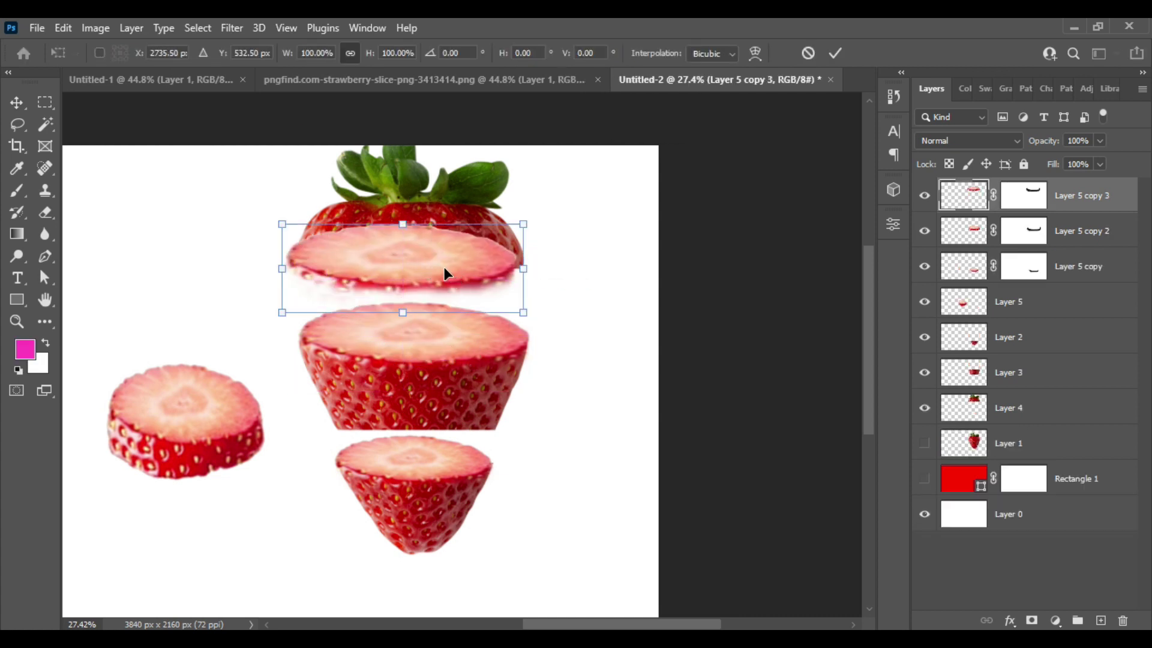
right_click(420, 271)
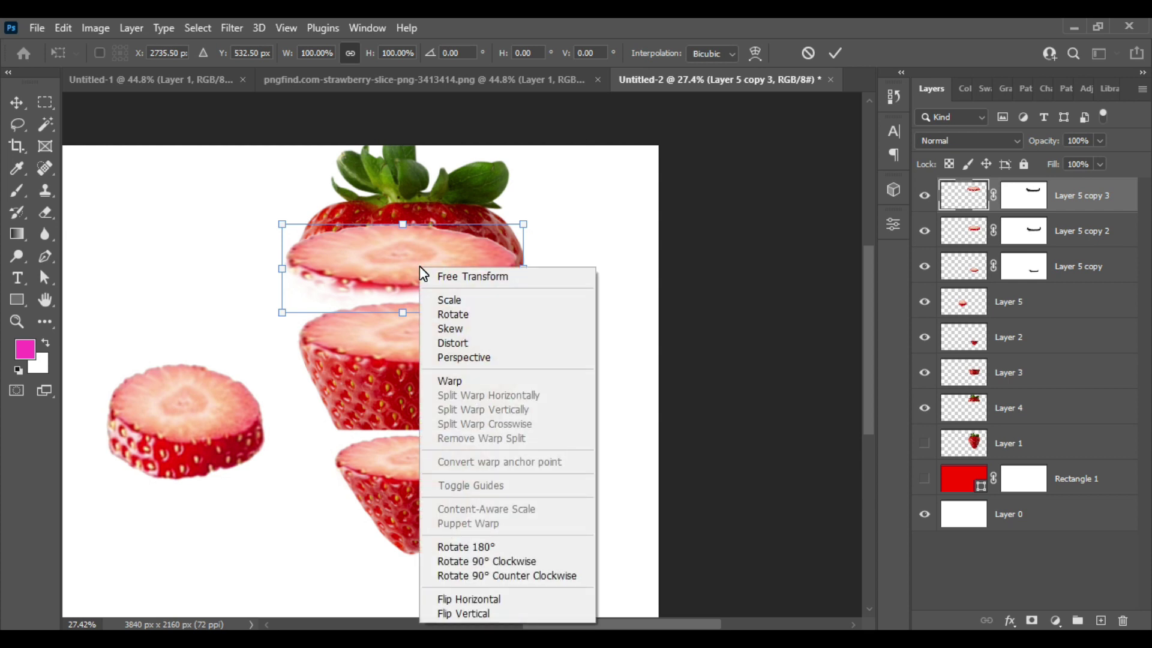
right_click(405, 233)
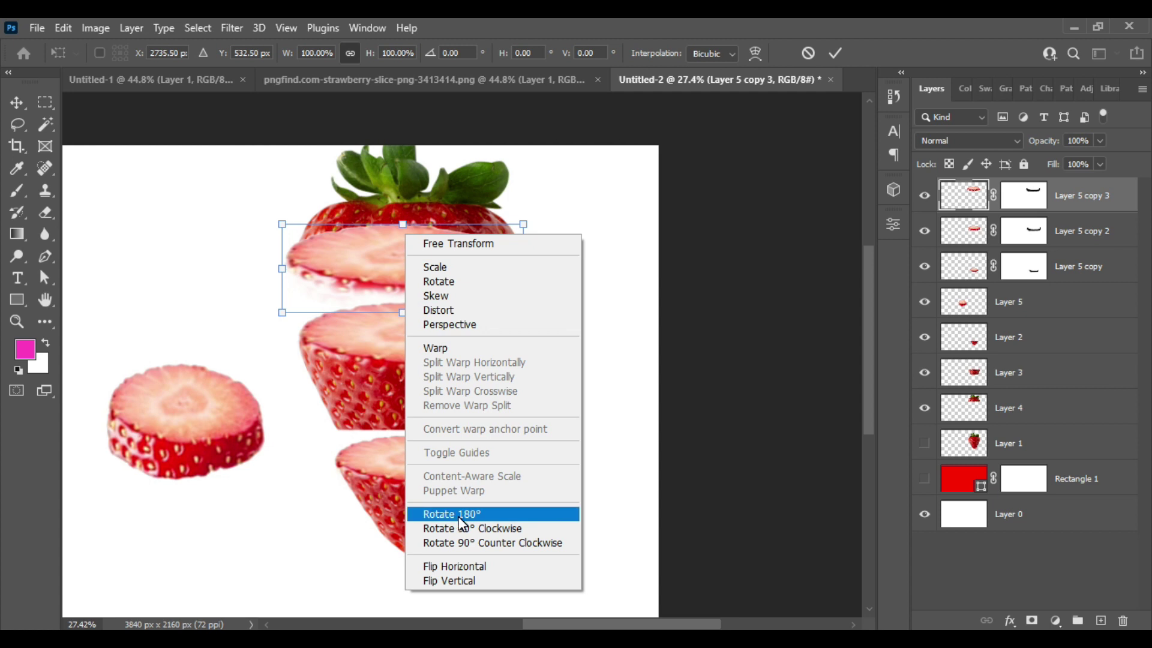
click(465, 567)
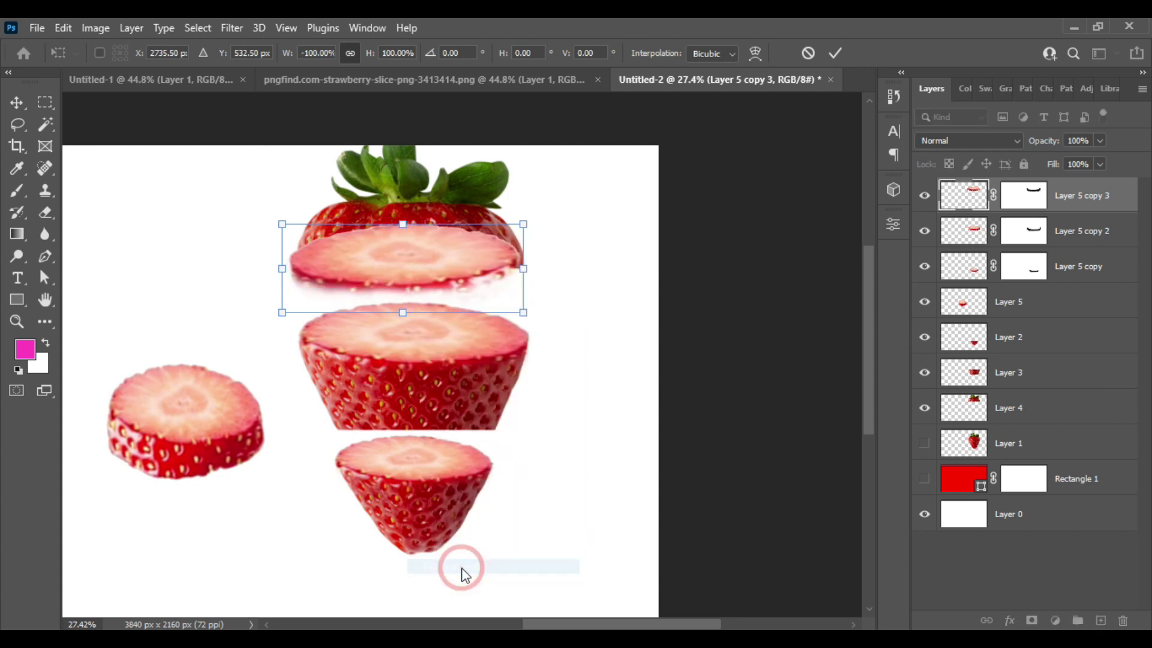
right_click(373, 268)
click(416, 611)
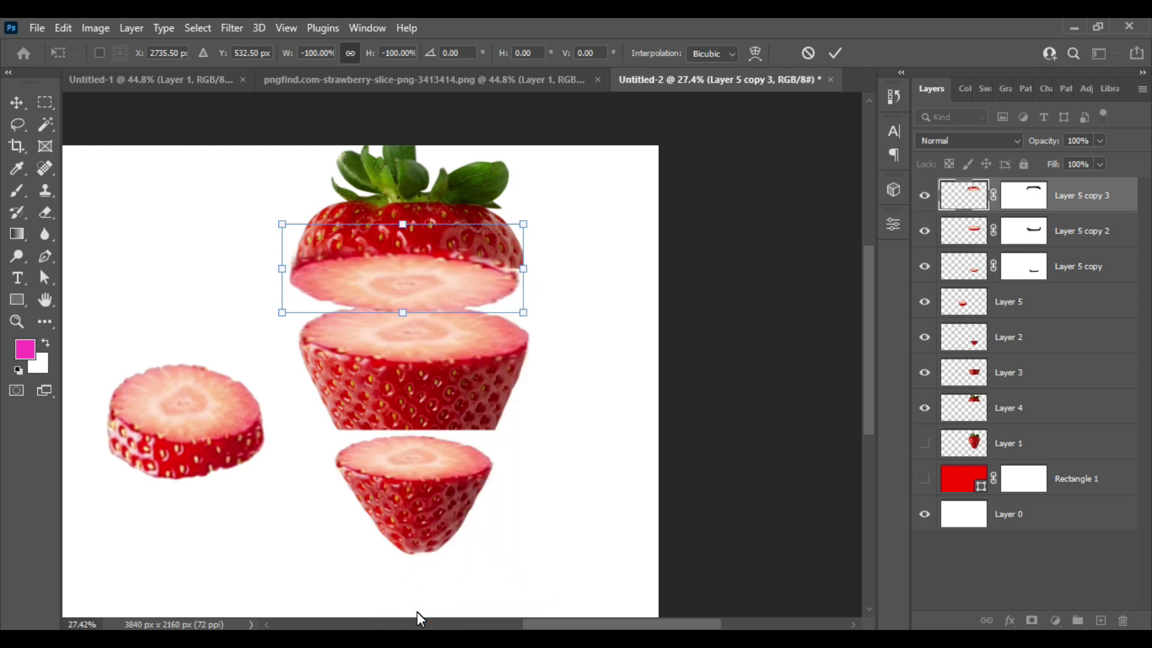
drag(436, 295, 441, 281)
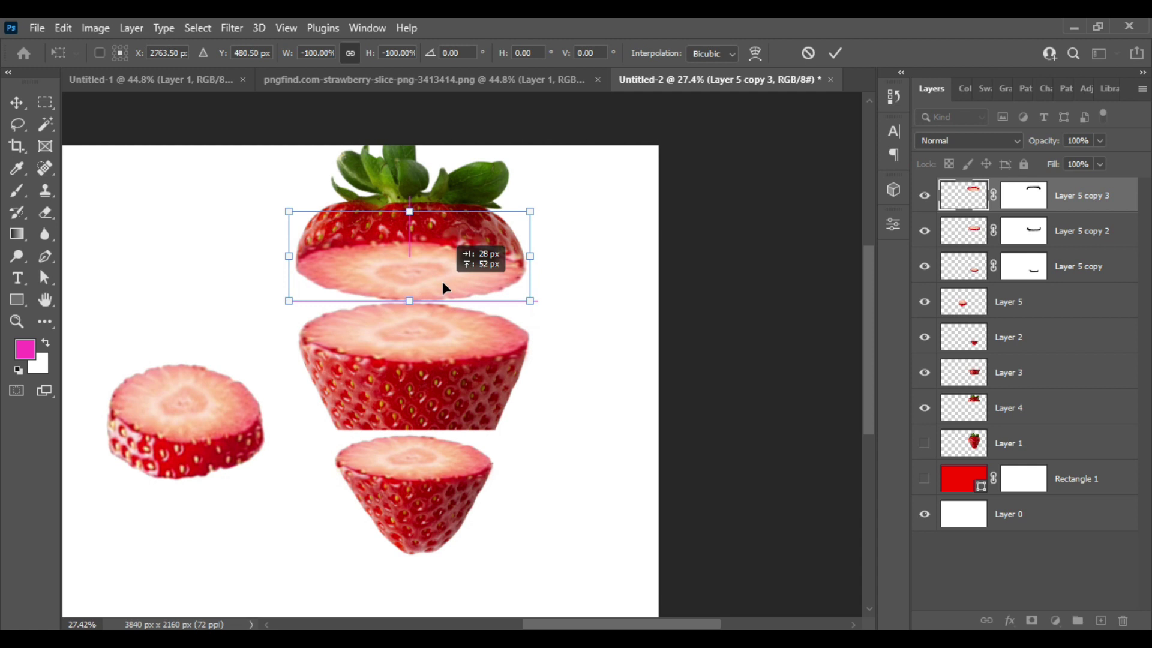
drag(410, 212, 422, 279)
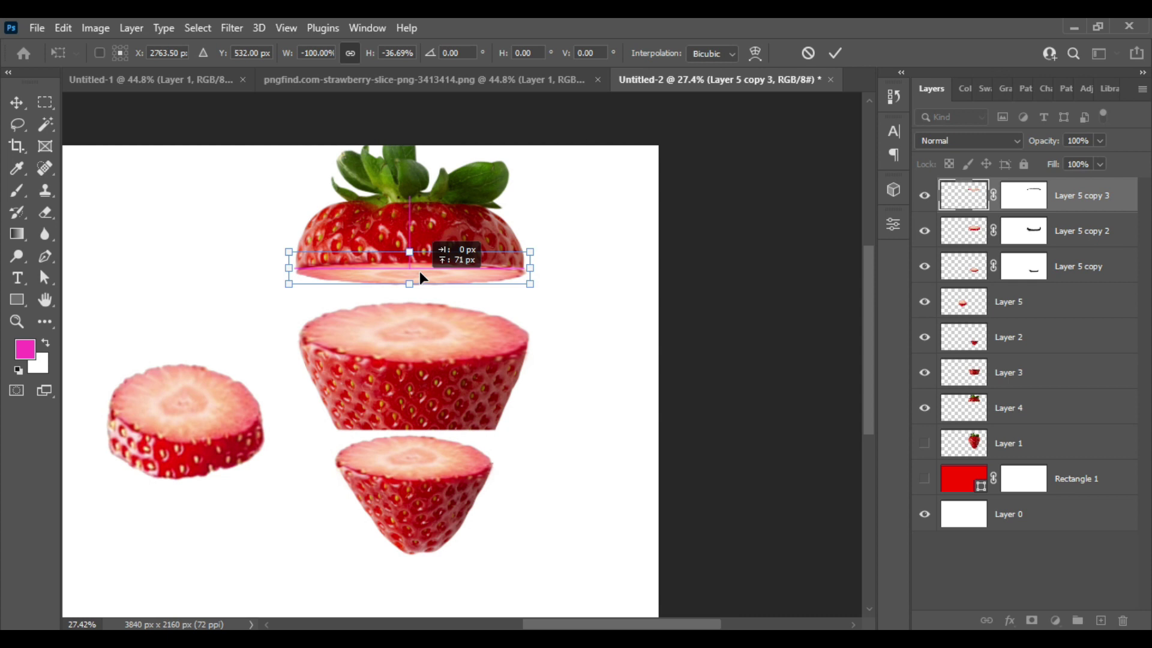
drag(447, 277, 329, 301)
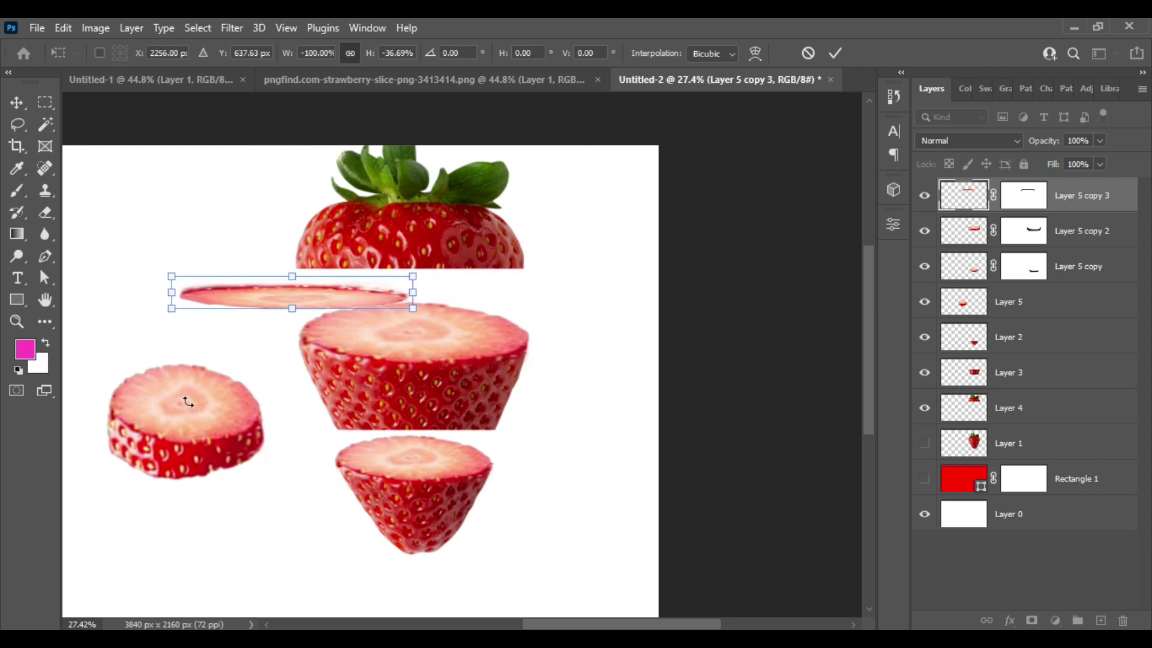
key(Return)
Step: Tuck the thin flipped slice under the strawberry top, aligned with its rind
drag(257, 295, 373, 267)
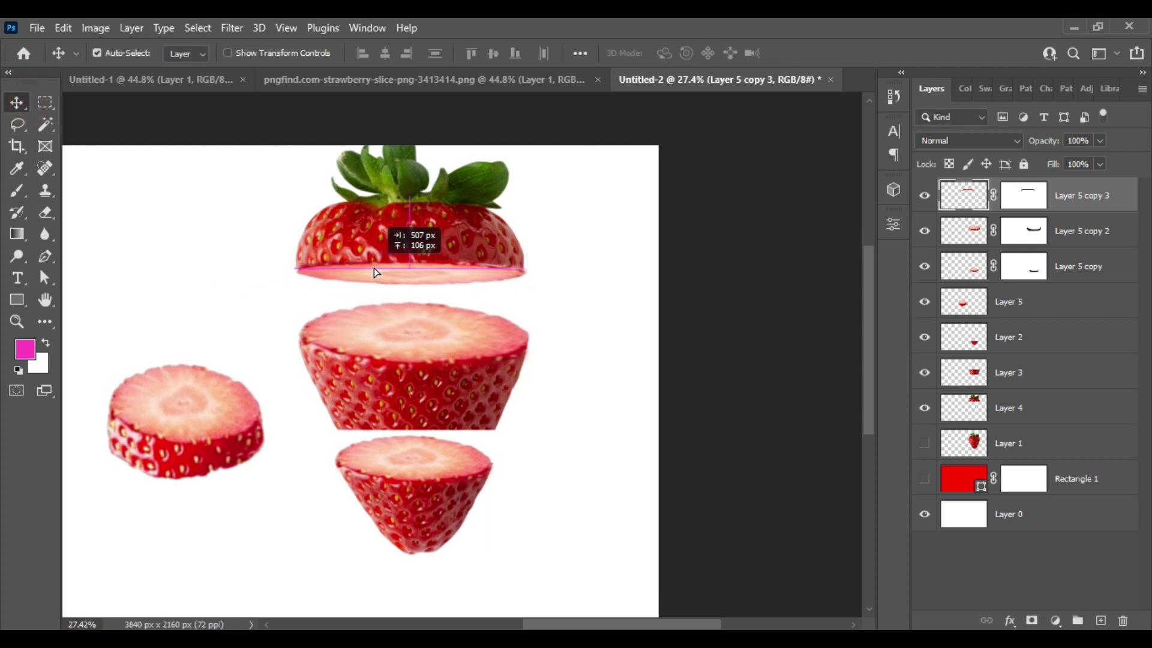
drag(375, 273, 375, 268)
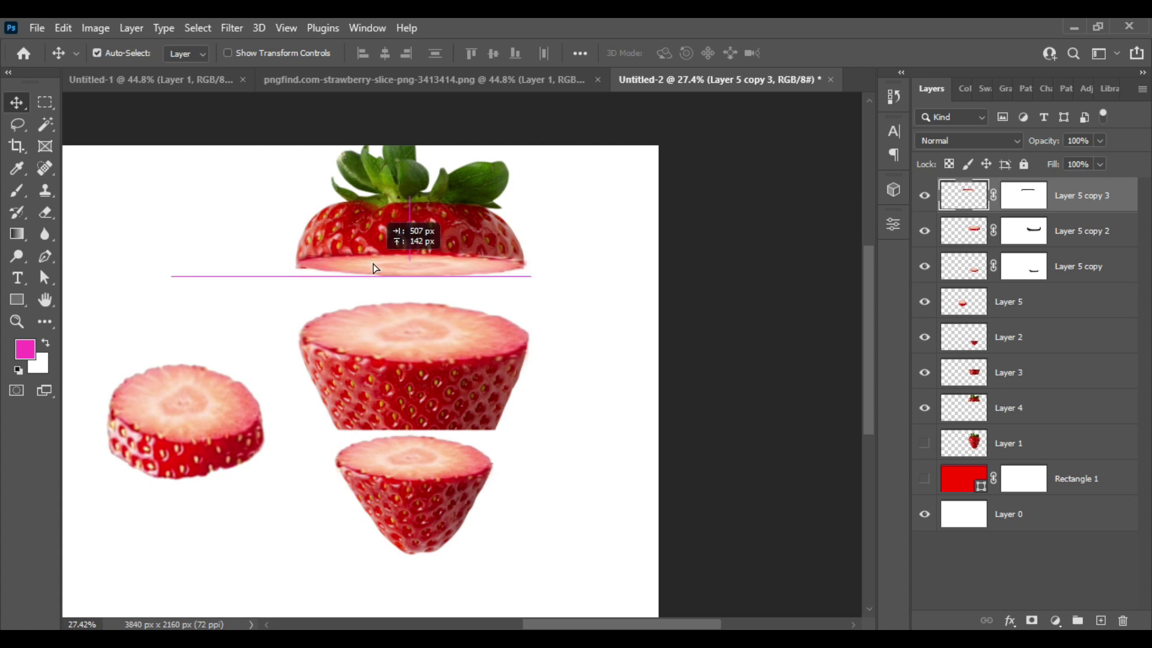
drag(375, 269, 375, 268)
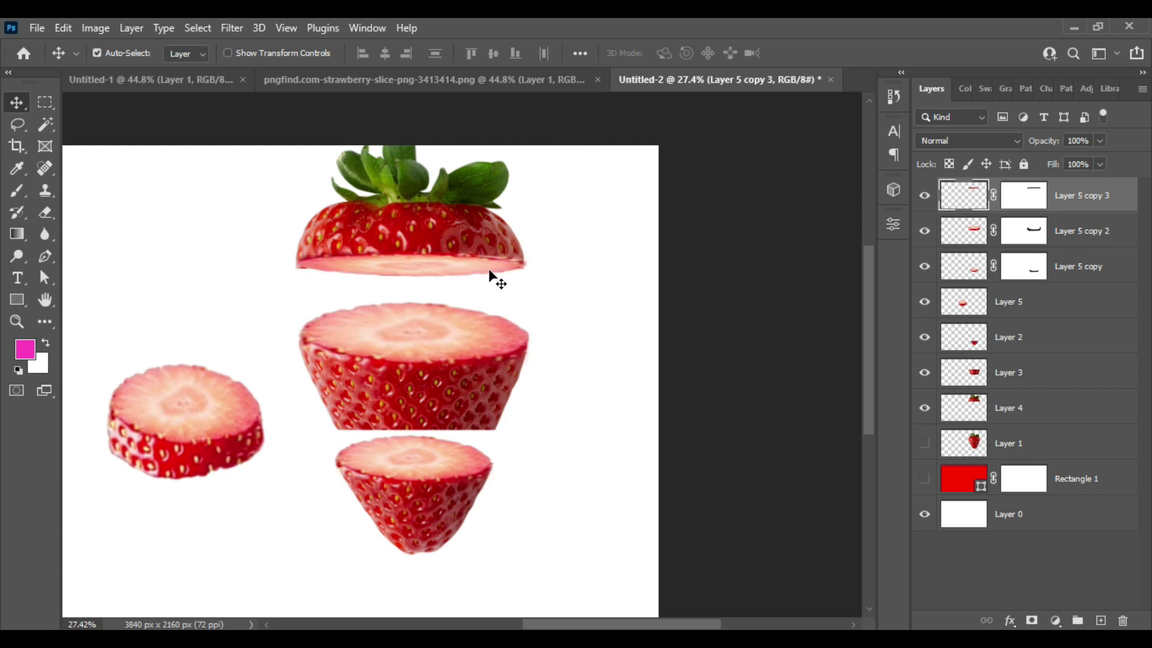
scroll(512, 251, up, 5)
scroll(547, 260, down, 2)
scroll(138, 233, up, 3)
drag(465, 300, 456, 303)
scroll(695, 342, down, 3)
scroll(699, 343, up, 2)
scroll(699, 343, down, 2)
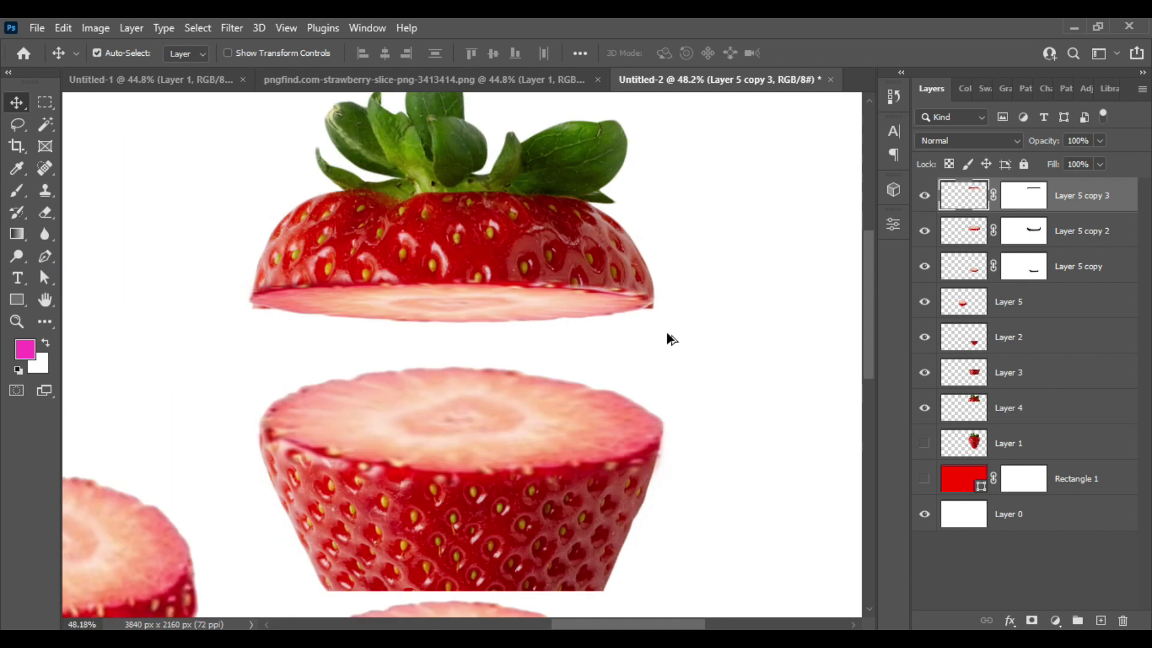
scroll(645, 323, up, 2)
scroll(645, 323, up, 1)
scroll(644, 323, up, 1)
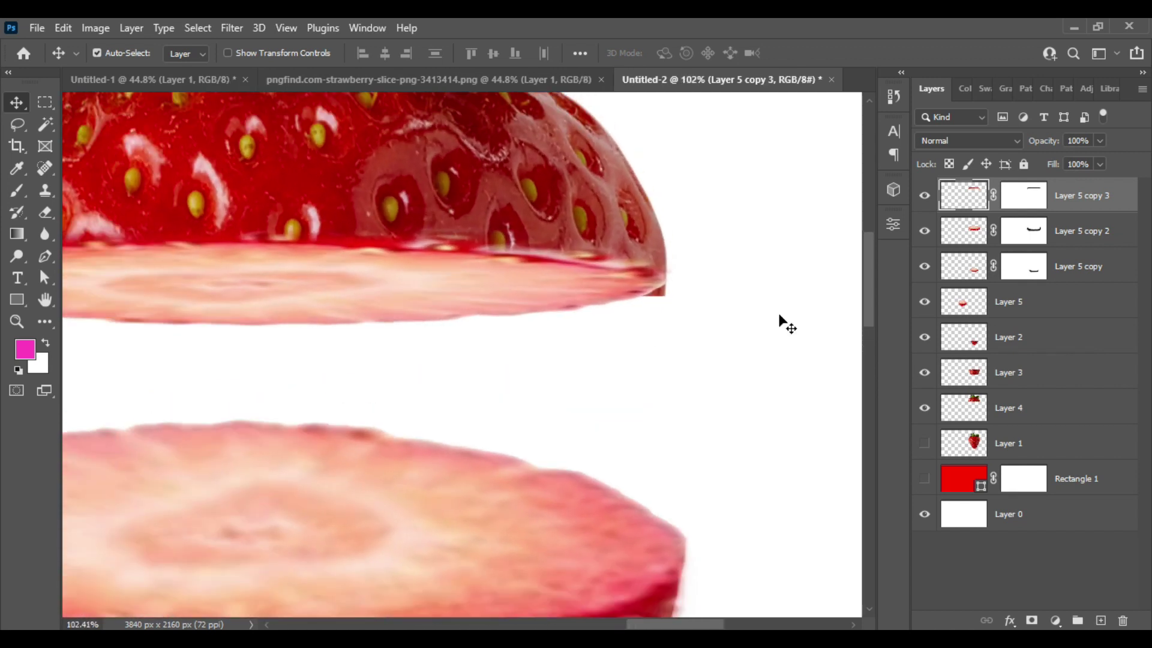
Step: Free Transform Layer 5 copy 4, flip it vertically and move it under the middle slice
click(1013, 197)
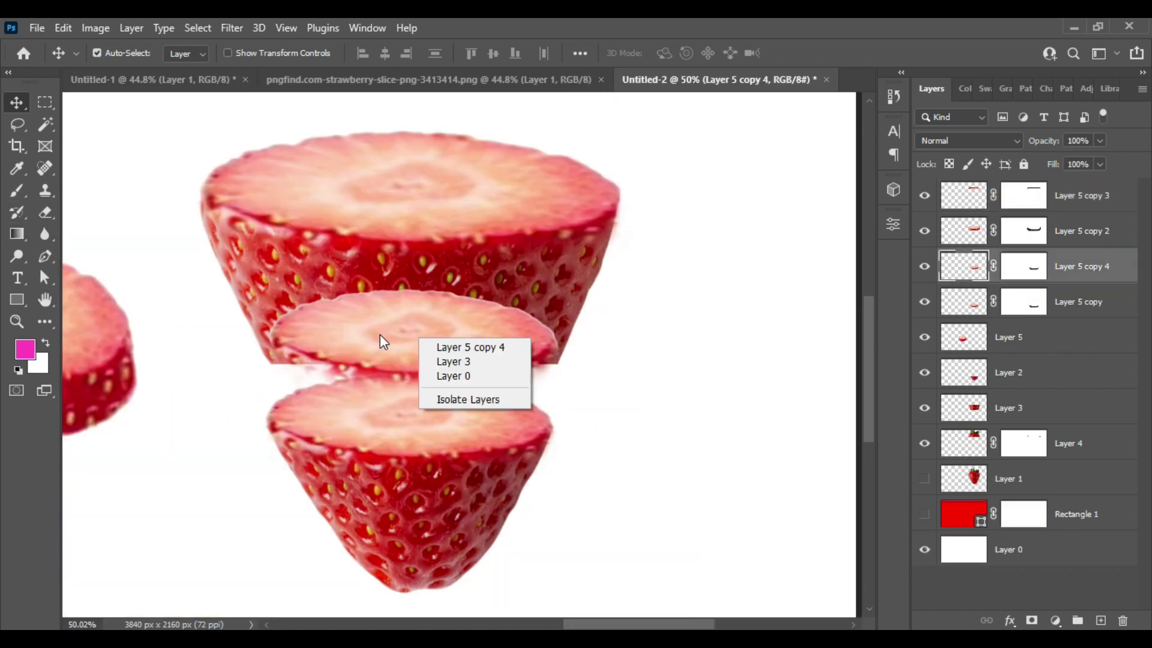
click(379, 332)
key(ctrl+t)
right_click(387, 334)
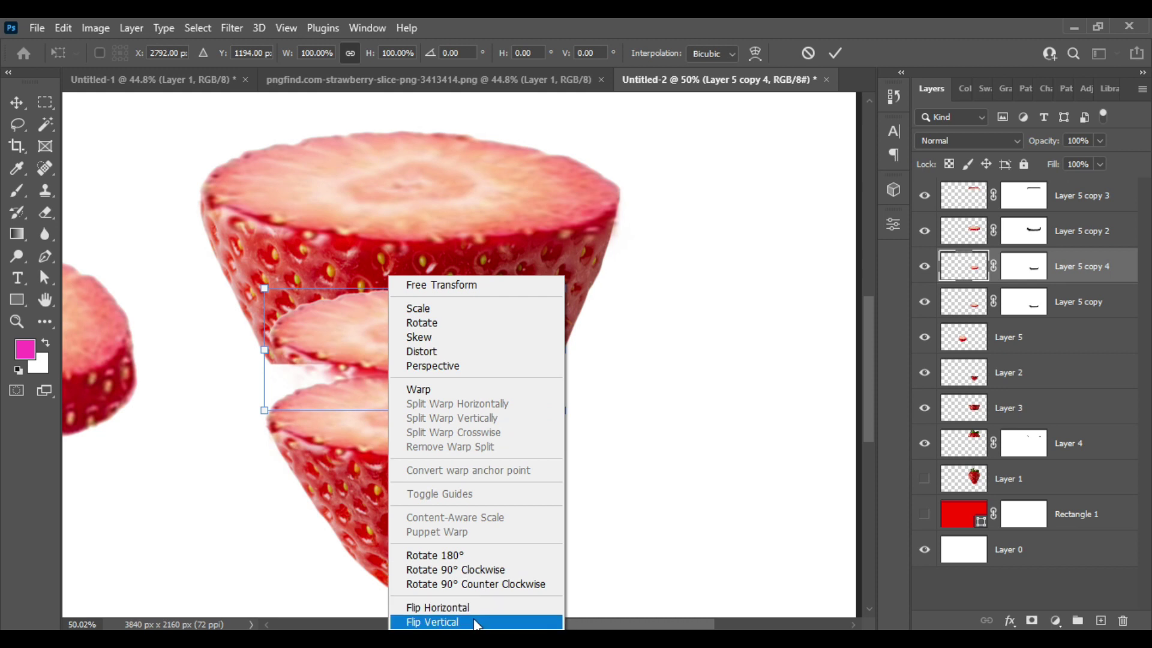
click(476, 623)
drag(418, 332, 423, 333)
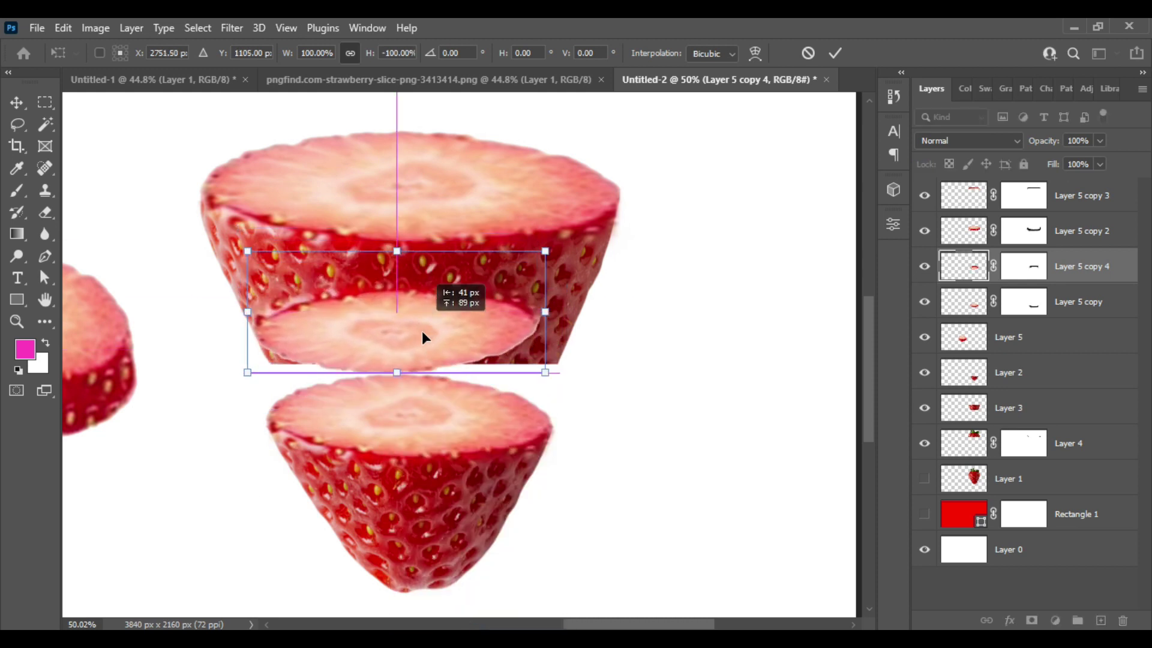
Step: Squash, tilt and fit the flipped slice into a thin disc under the middle piece, then commit
drag(545, 311, 633, 311)
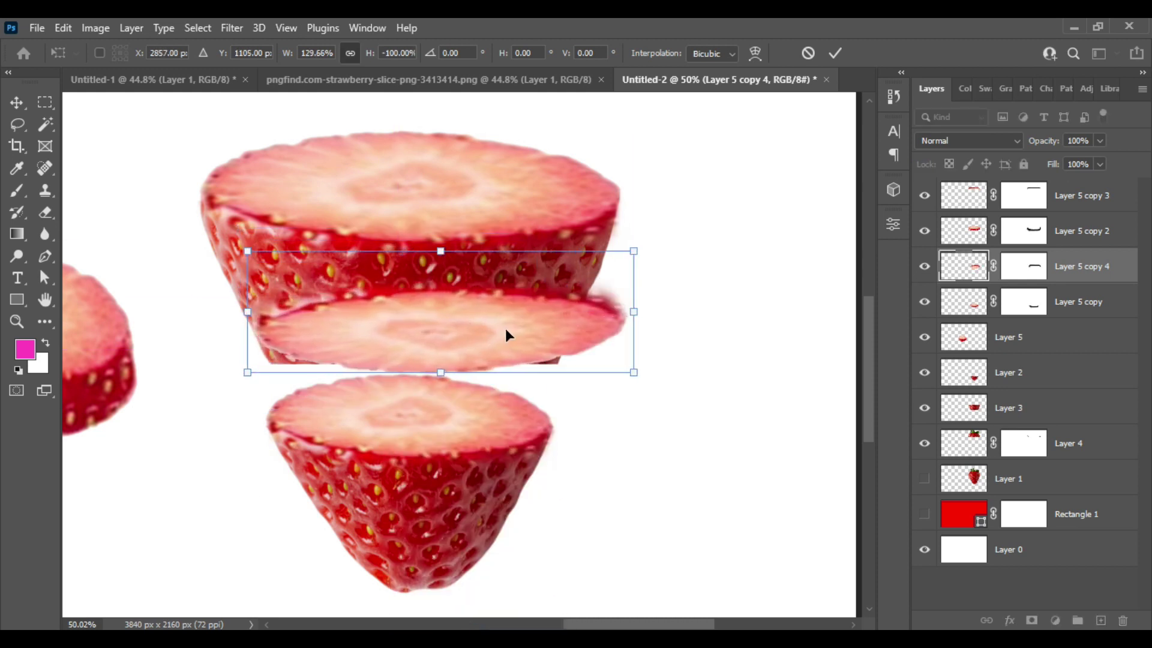
drag(506, 330, 480, 351)
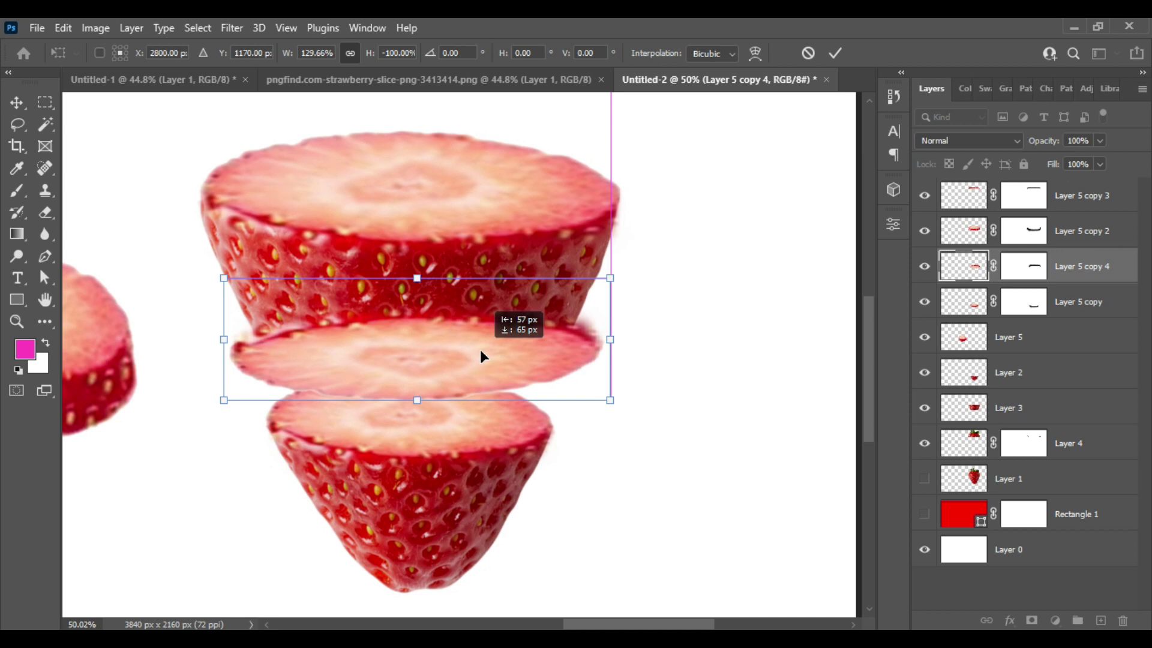
mouse_move(417, 400)
mouse_down()
mouse_move(412, 330)
mouse_move(431, 363)
mouse_up()
drag(595, 346, 520, 348)
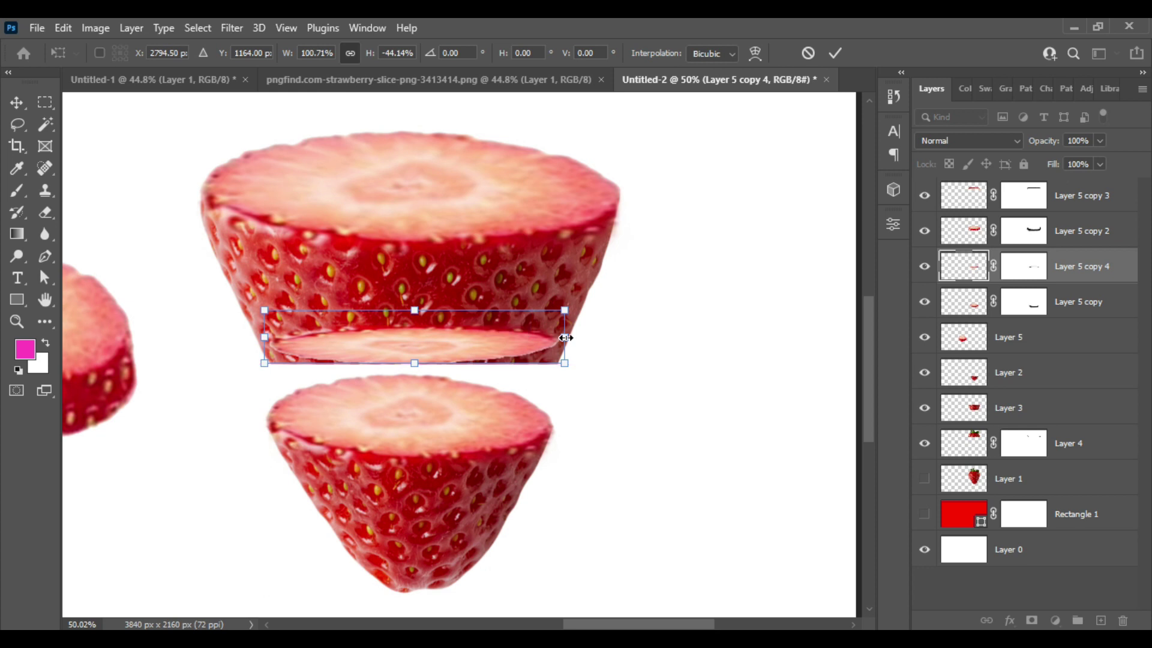
drag(460, 352, 451, 355)
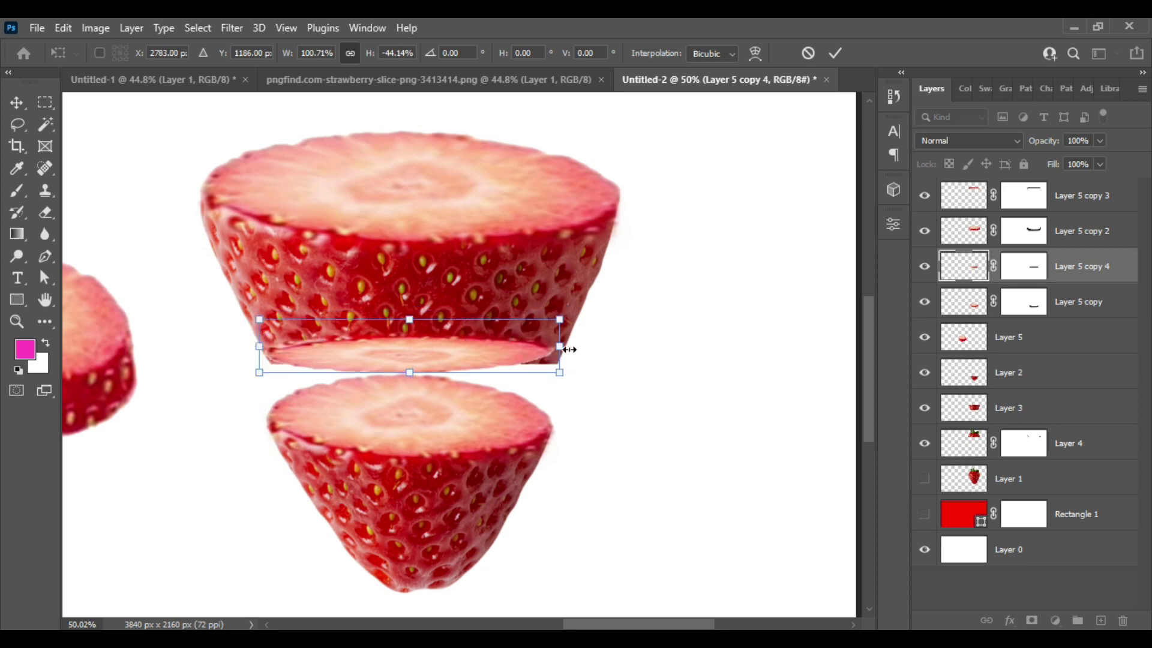
drag(568, 387, 567, 391)
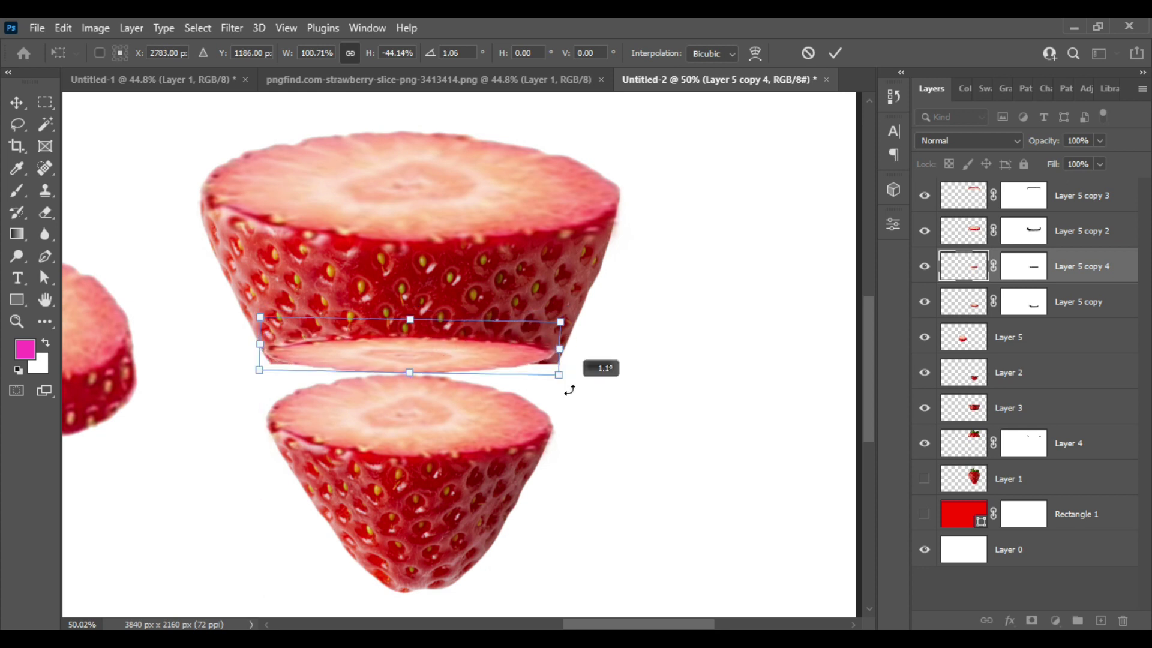
mouse_move(556, 348)
mouse_down()
mouse_move(577, 351)
mouse_move(567, 352)
mouse_up()
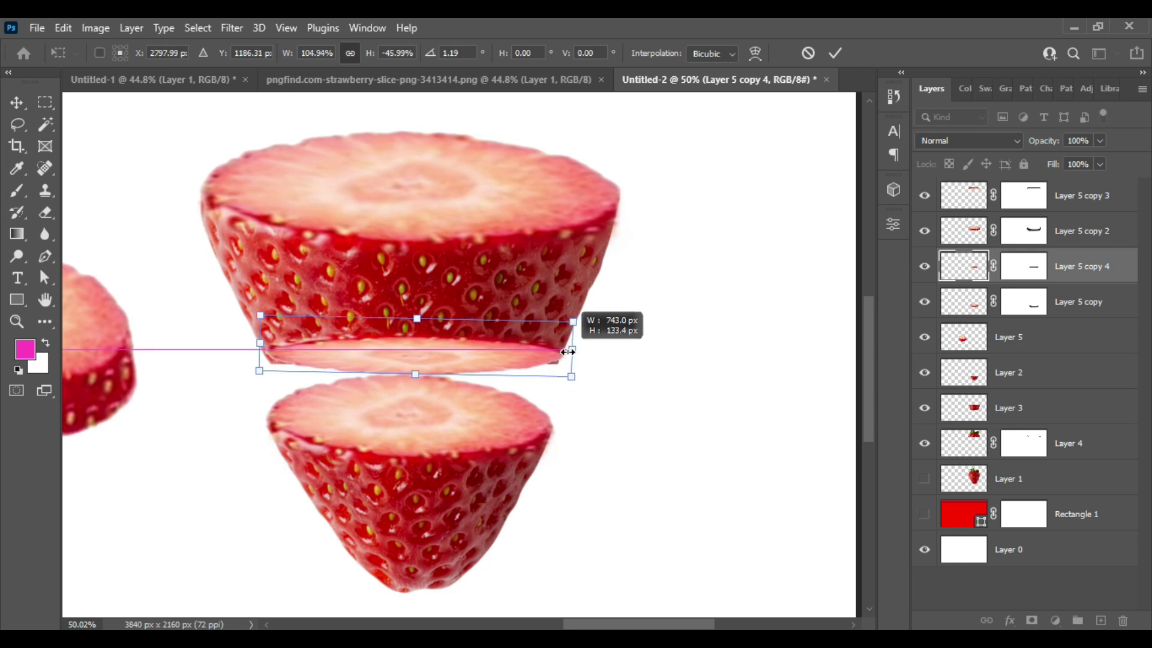
drag(494, 354, 496, 355)
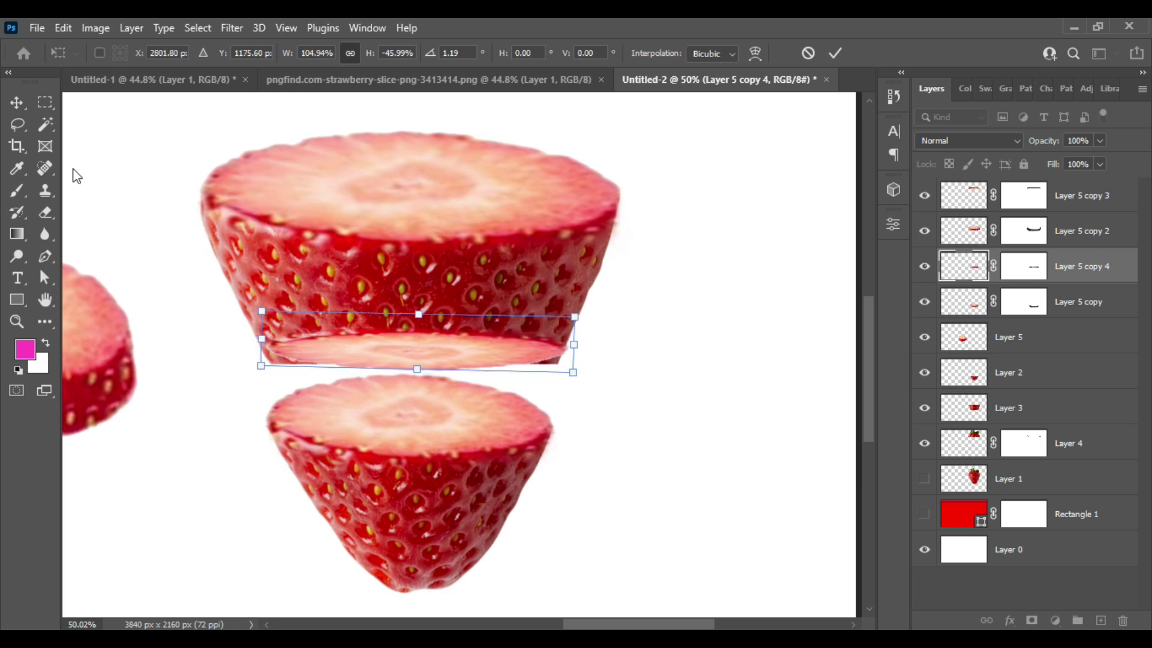
click(17, 102)
click(1051, 345)
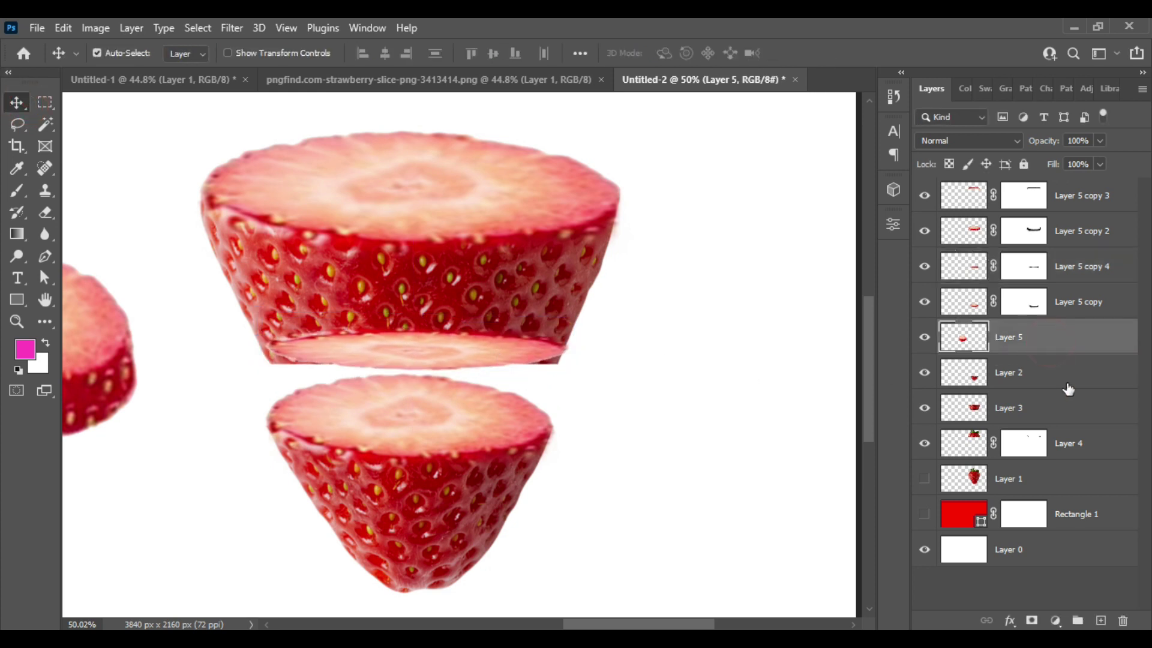
Step: Add a layer mask to Layer 5 and brush away a small bit of its edge
click(1032, 621)
scroll(527, 366, up, 3)
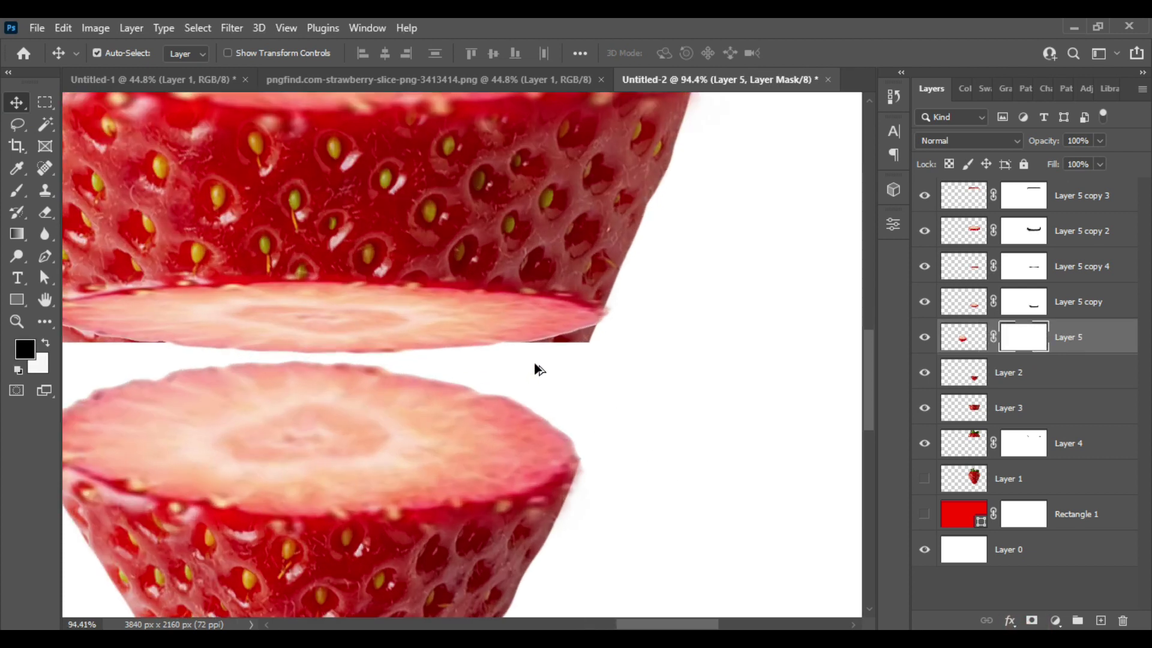
click(17, 190)
drag(594, 343, 545, 355)
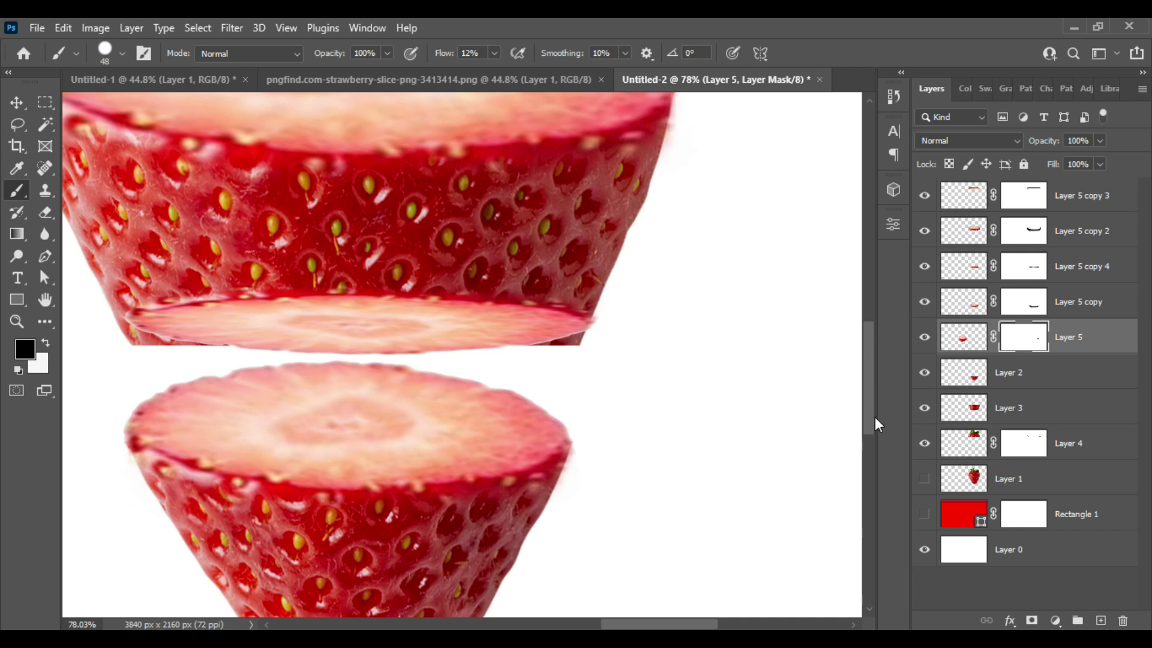
Step: Mask Layer 3 and paint out its rough bottom-right and dark lower-left slice edges
click(1051, 408)
click(1032, 621)
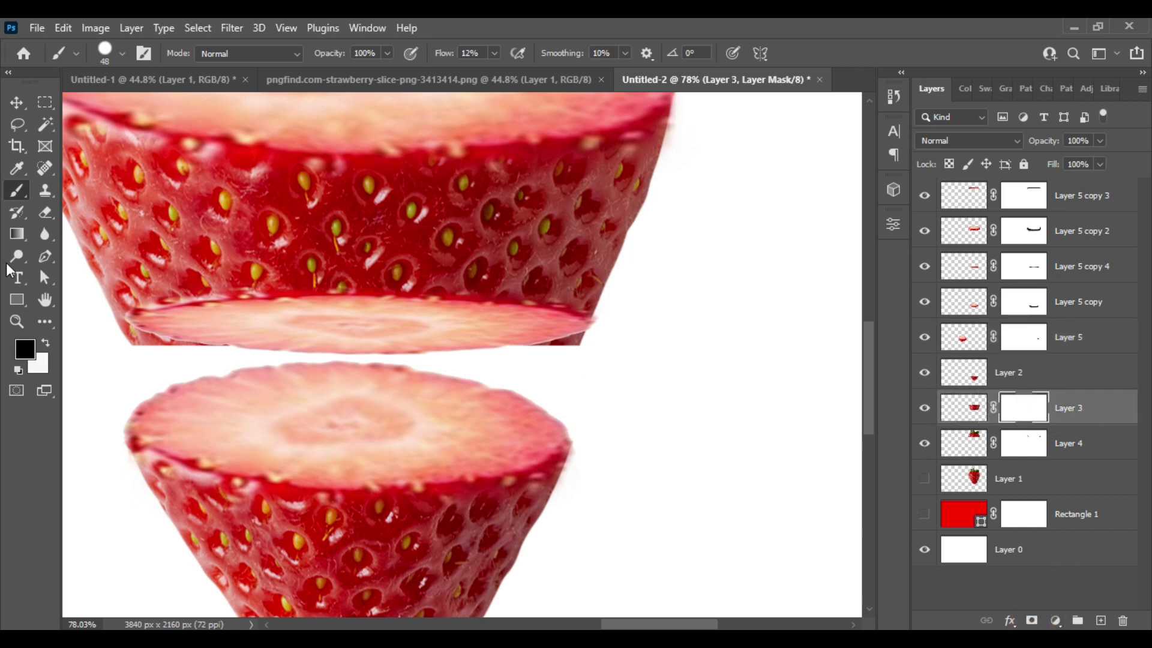
mouse_move(571, 358)
mouse_down()
mouse_move(550, 354)
mouse_move(591, 350)
mouse_move(547, 360)
mouse_move(578, 349)
mouse_up()
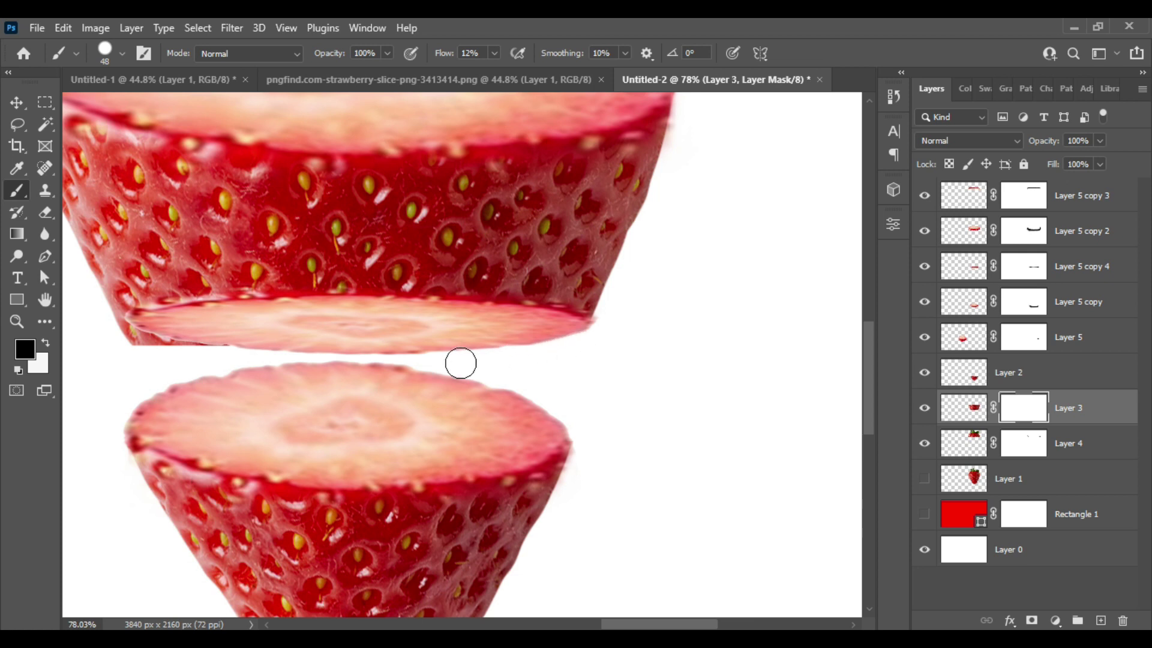
mouse_move(278, 348)
mouse_down()
mouse_move(136, 339)
mouse_move(103, 317)
mouse_move(143, 343)
mouse_up()
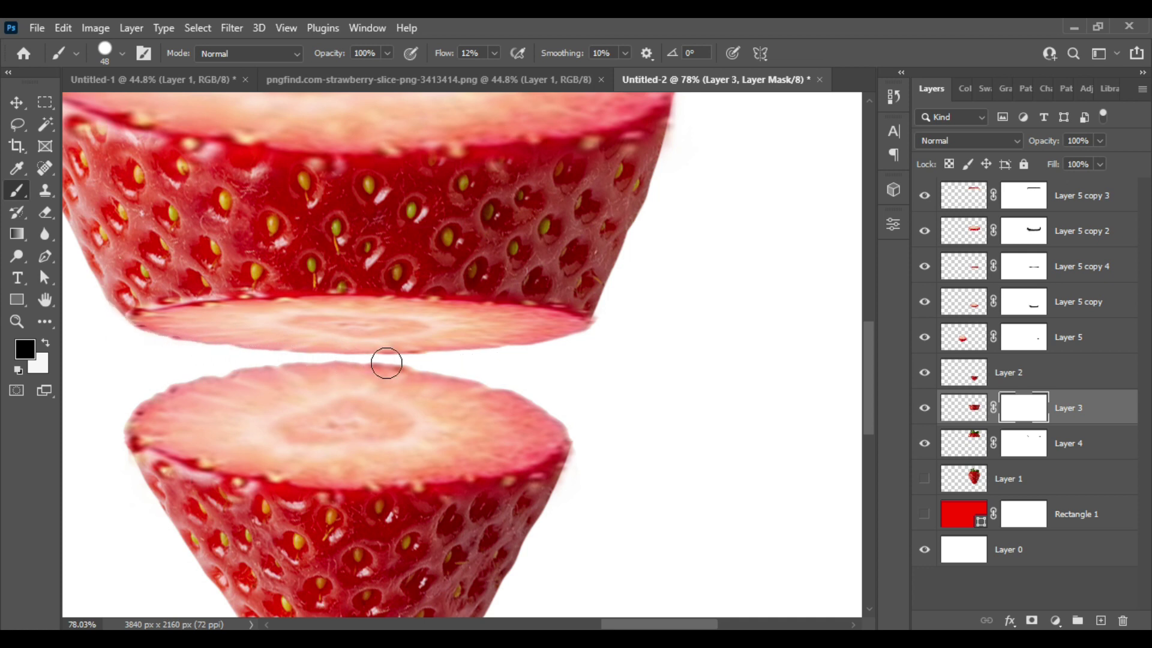
scroll(514, 366, down, 3)
scroll(518, 363, down, 3)
scroll(514, 380, down, 2)
scroll(514, 380, down, 1)
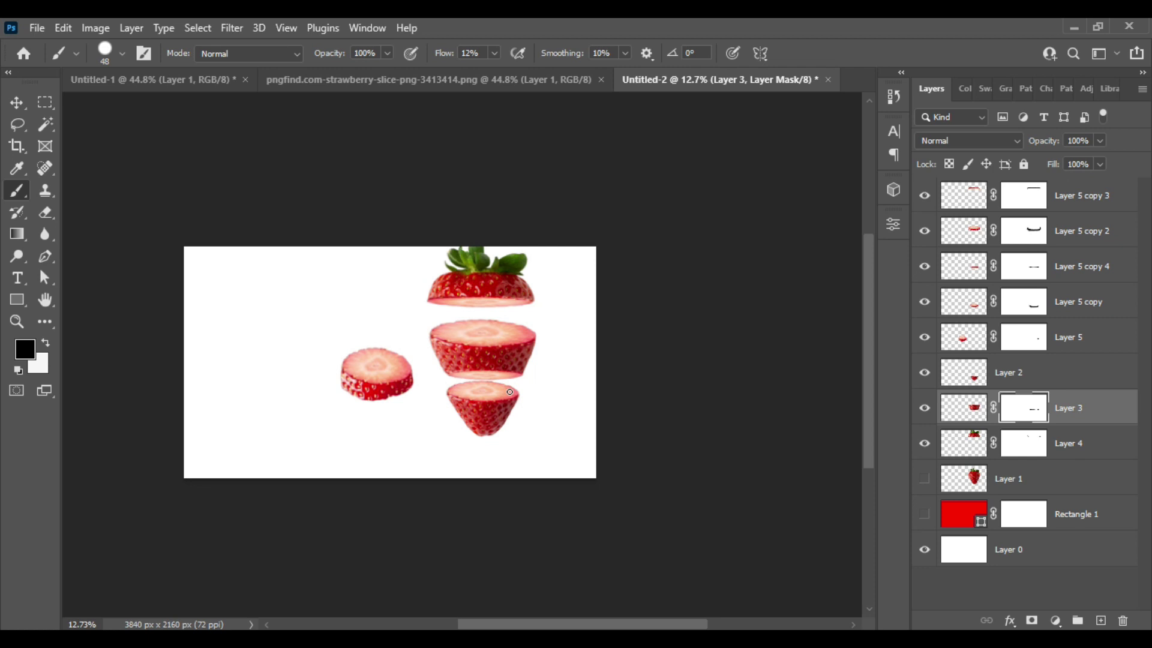
scroll(500, 382, up, 4)
scroll(498, 381, up, 3)
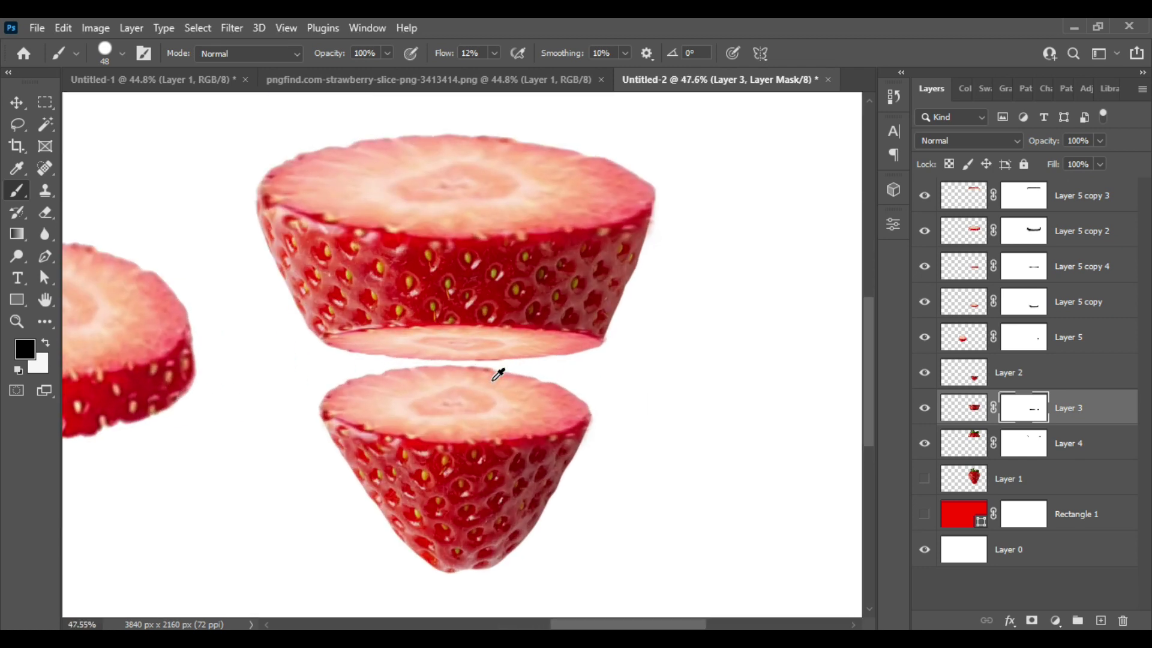
scroll(498, 375, up, 1)
Step: Resize and reposition the thin slice Layer 5 copy 4 with Free Transform and commit
key(v)
click(449, 322)
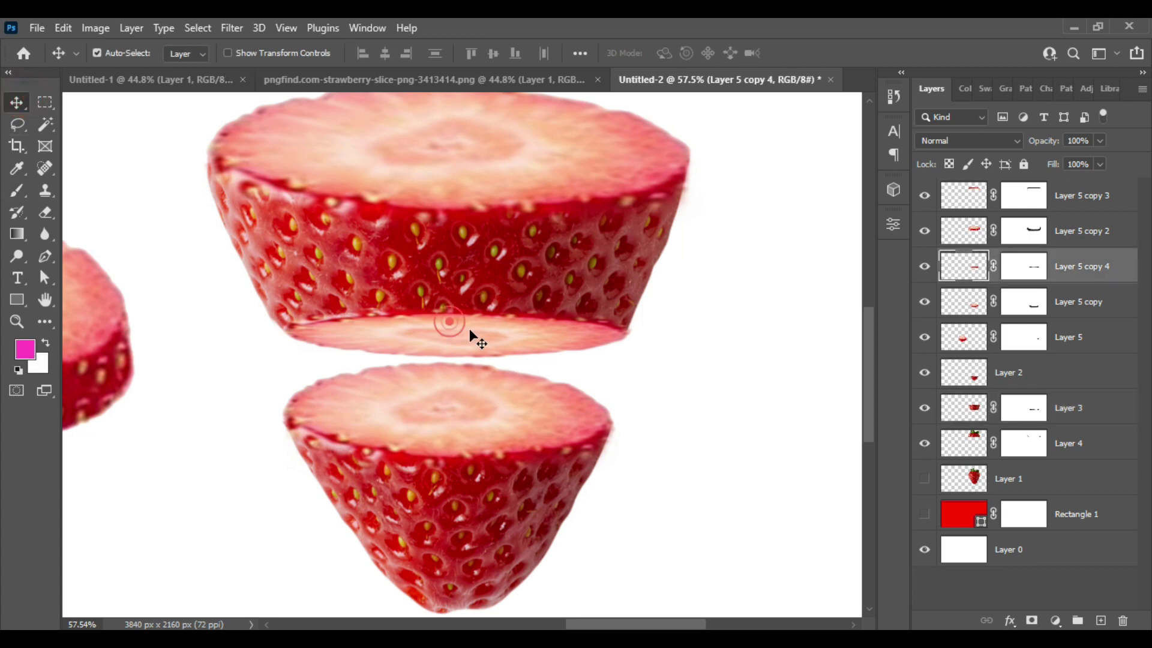
key(ctrl+t)
drag(460, 288, 459, 331)
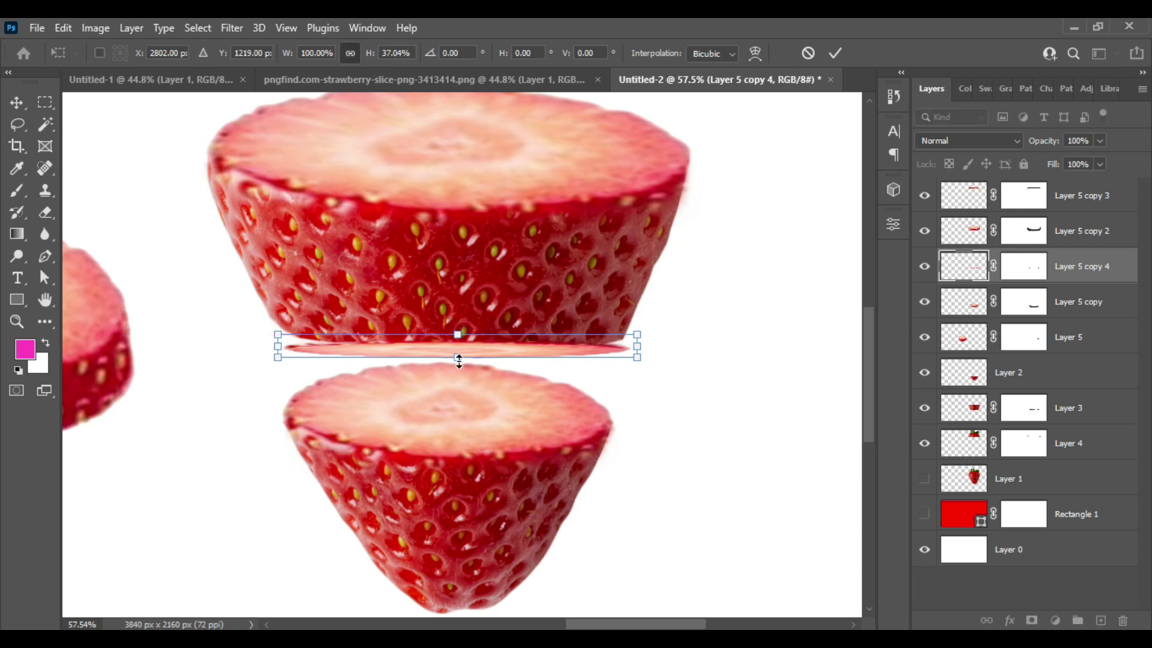
mouse_move(458, 361)
mouse_down()
mouse_move(523, 373)
mouse_move(493, 340)
mouse_up()
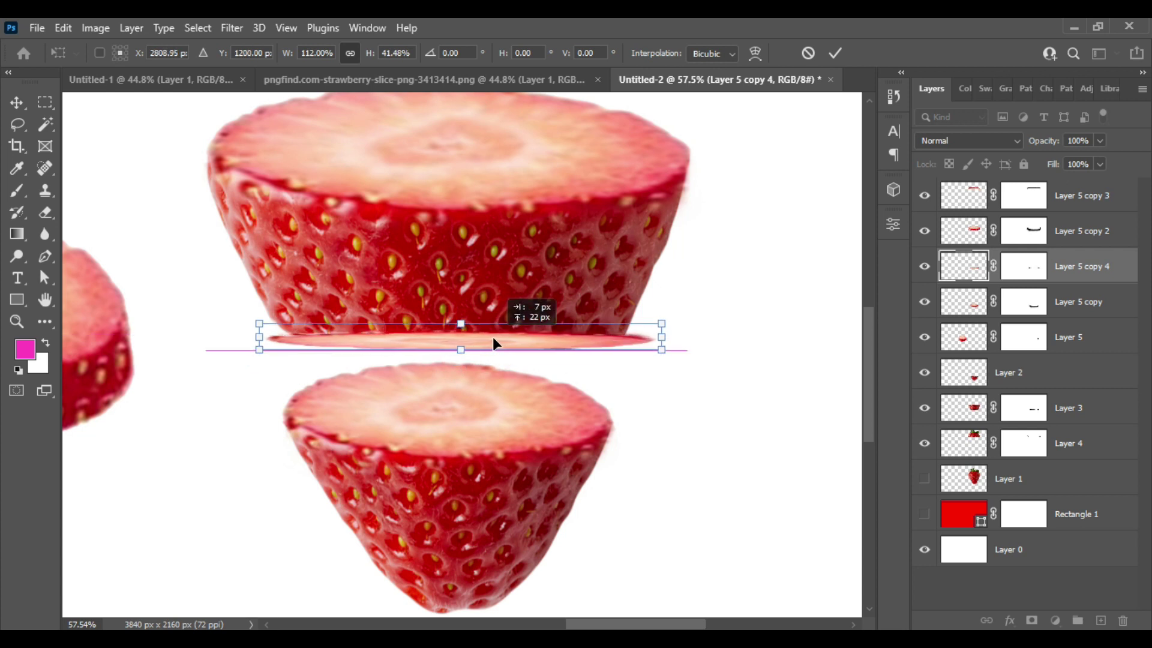
drag(661, 336, 621, 340)
drag(517, 342, 509, 343)
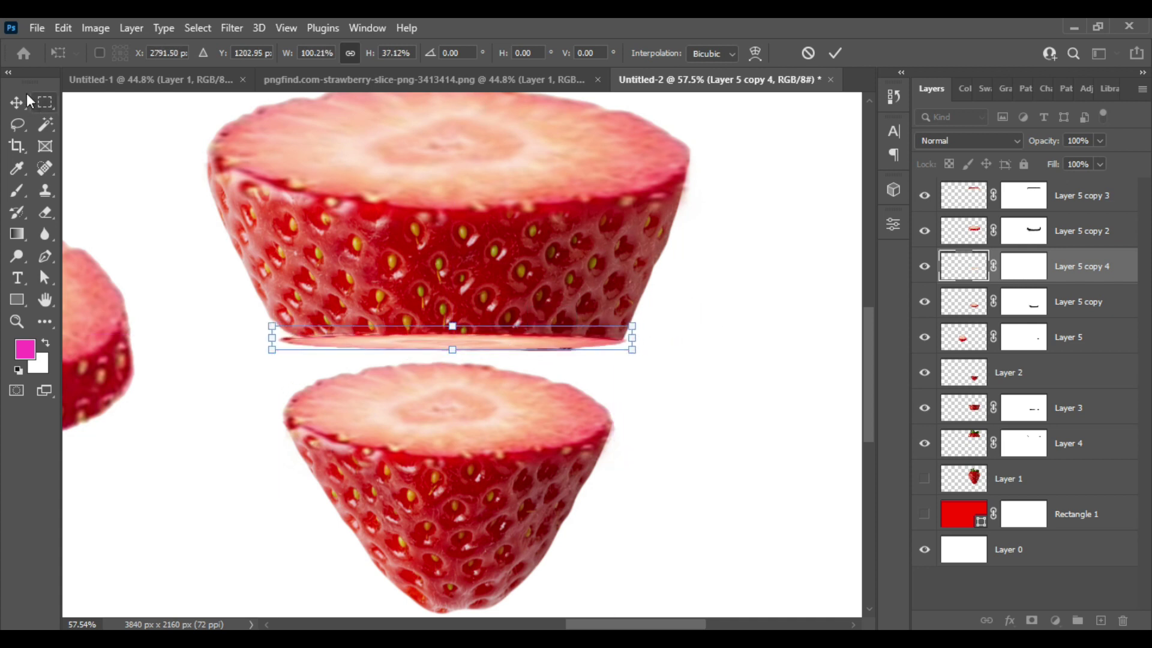
key(Return)
Step: Drag the thin slice away from the stack and delete its layer
scroll(495, 411, down, 3)
scroll(497, 418, down, 2)
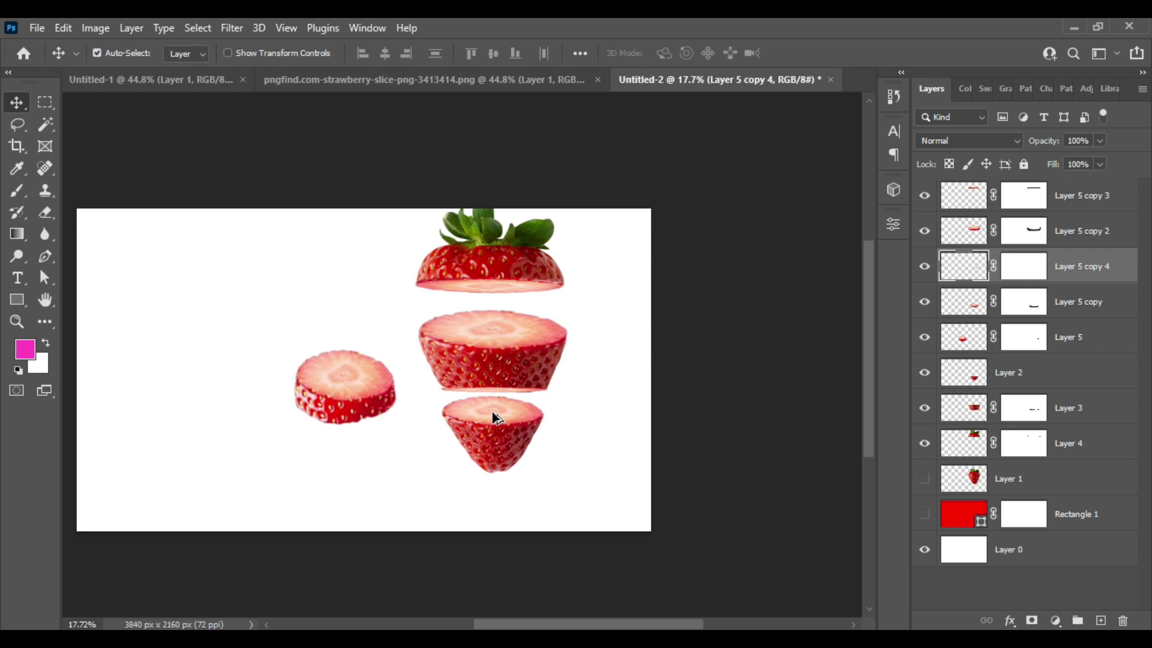
scroll(527, 404, up, 2)
drag(511, 386, 267, 490)
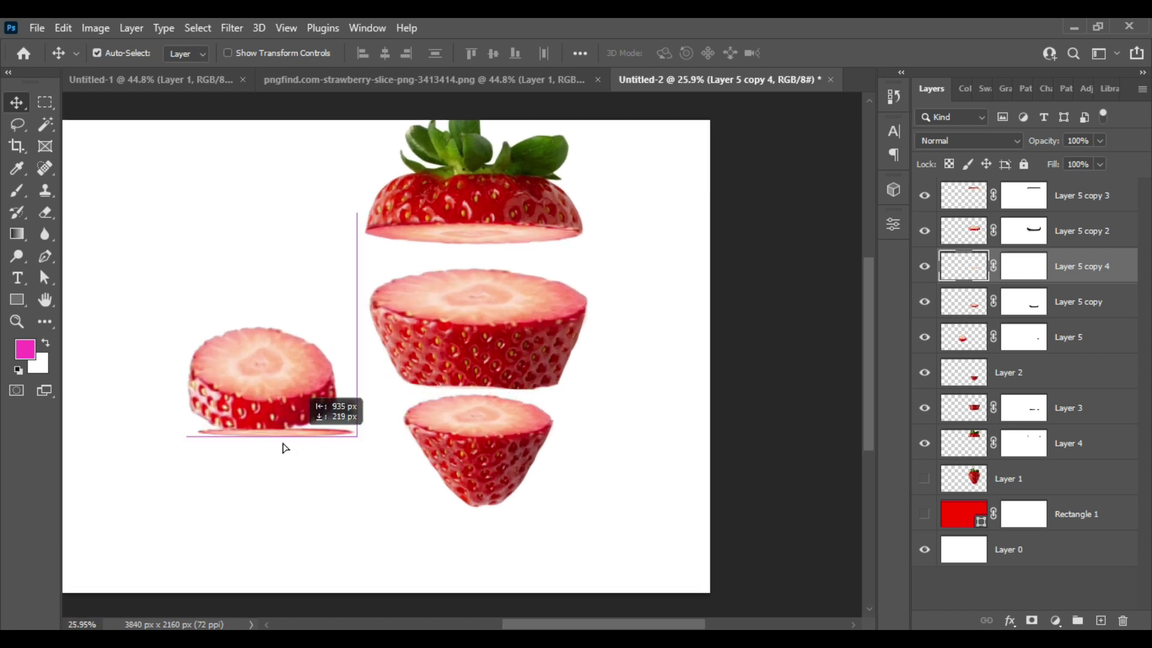
key(Delete)
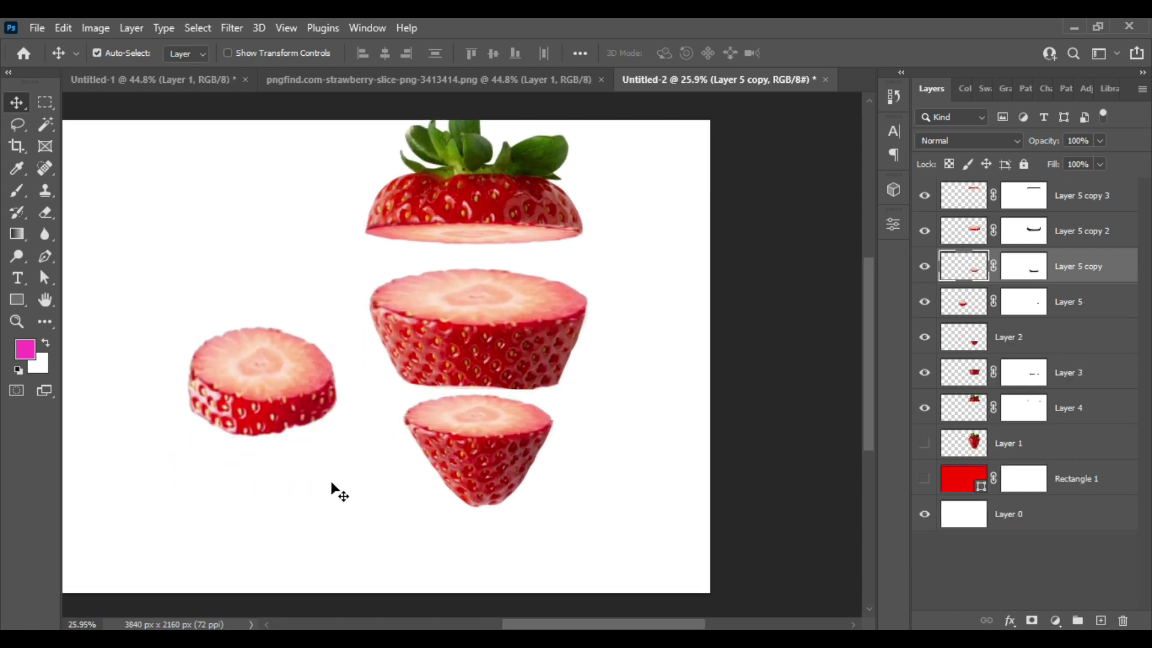
scroll(445, 478, down, 3)
scroll(438, 445, up, 1)
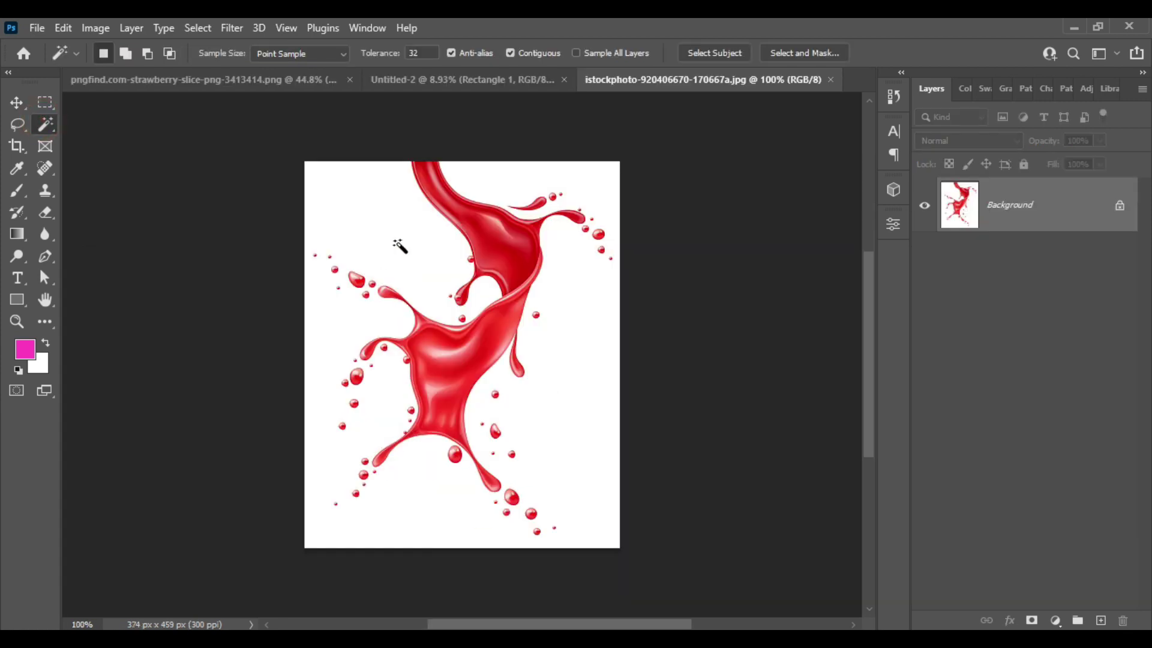
Step: Remove the white background around the splash with Magic Wand after unlocking the layer
click(400, 247)
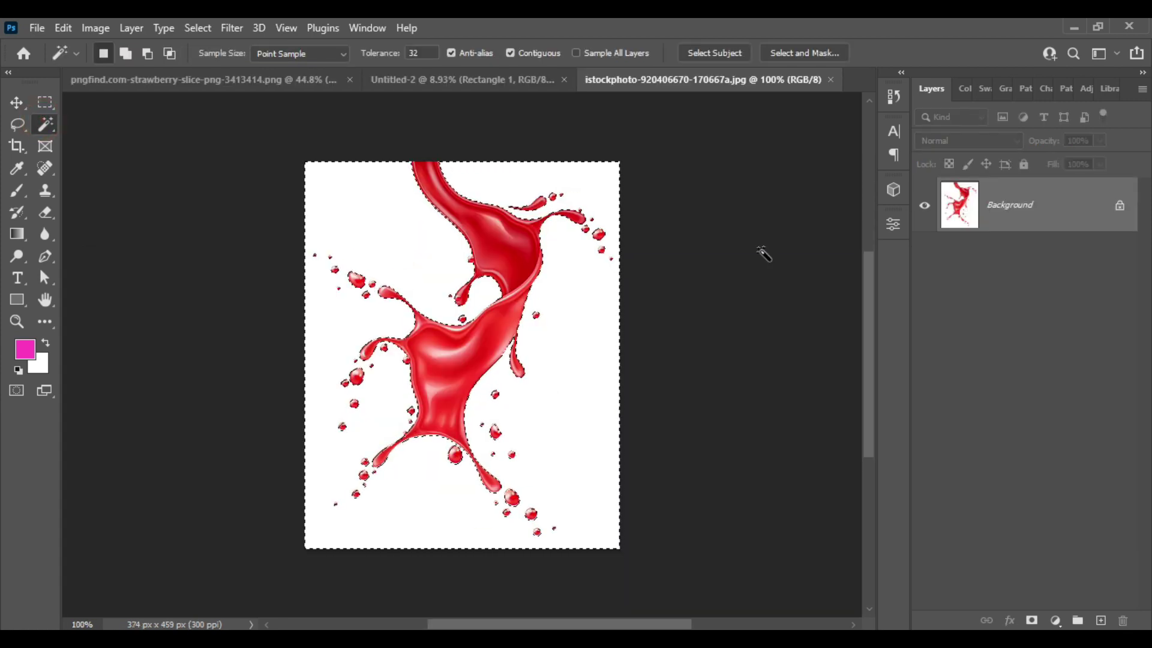
click(1119, 205)
key(Delete)
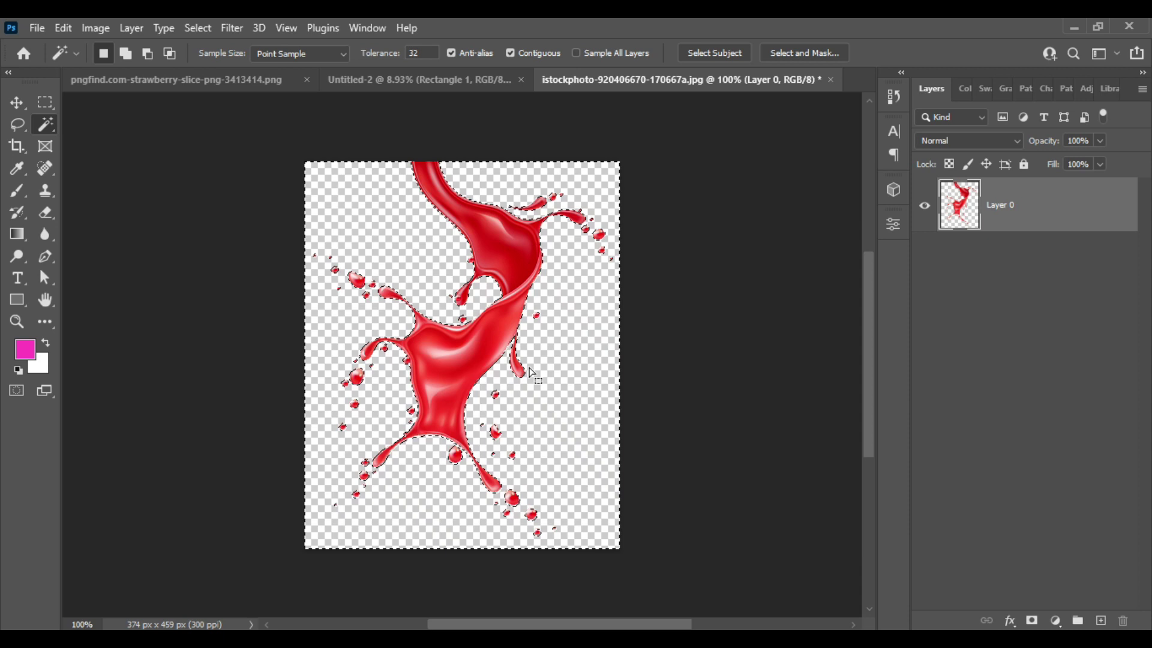
Step: Drag the juice splash into the strawberry document and move its layer to the top
click(17, 102)
drag(518, 255, 418, 80)
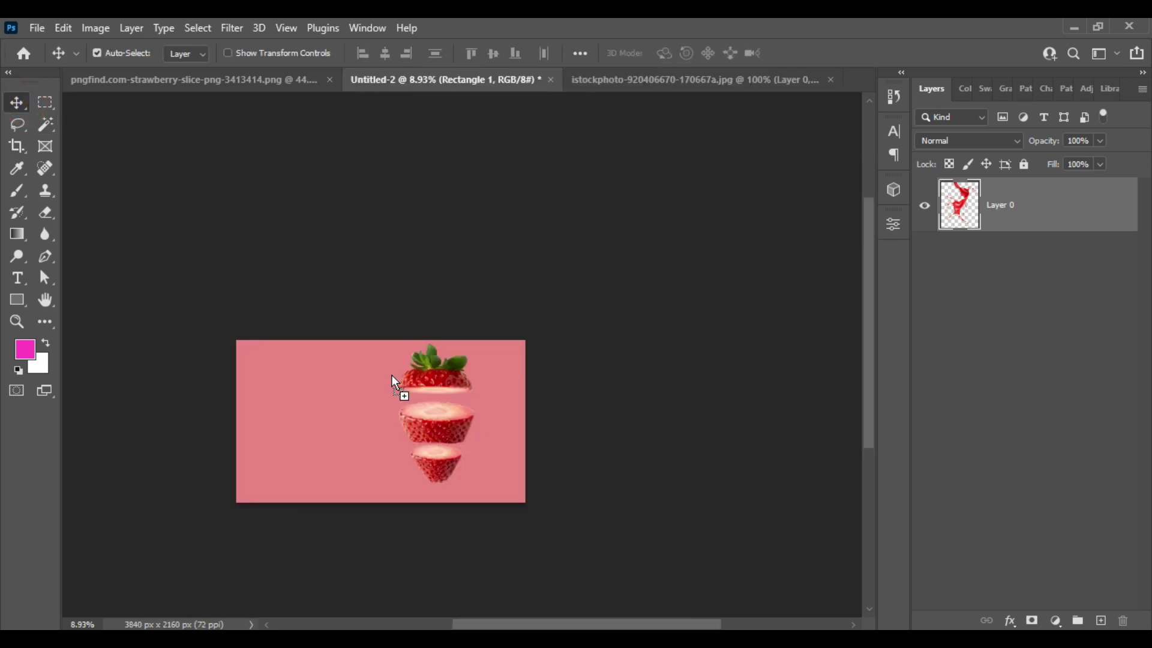
drag(425, 419, 428, 419)
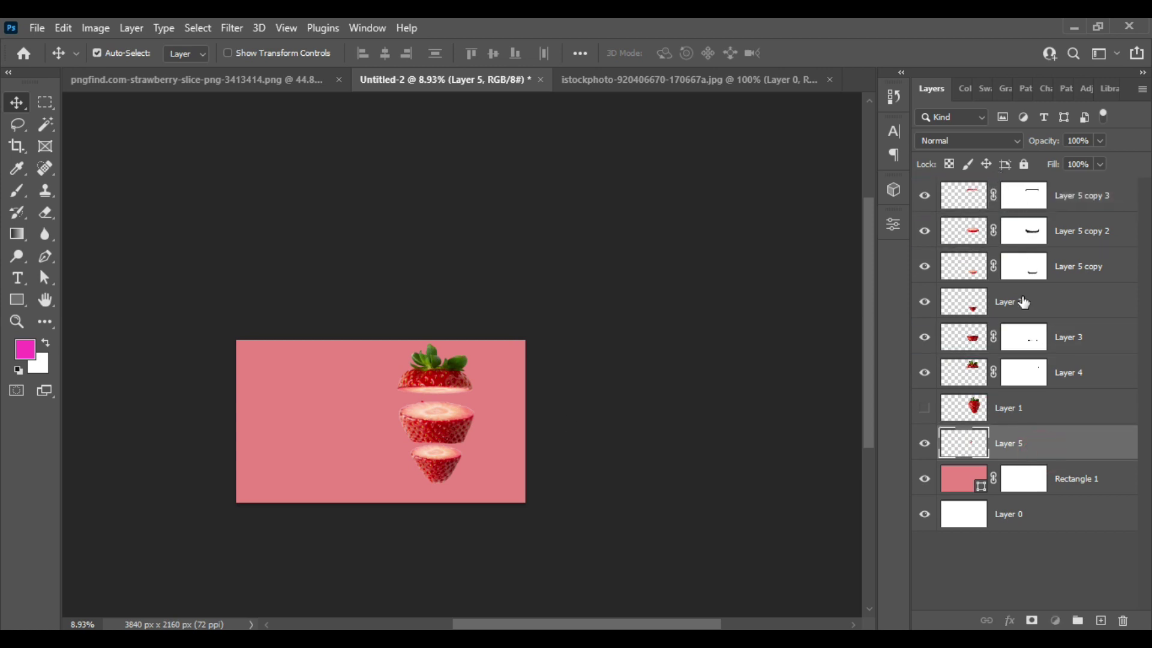
scroll(630, 389, up, 3)
drag(1084, 452, 1047, 200)
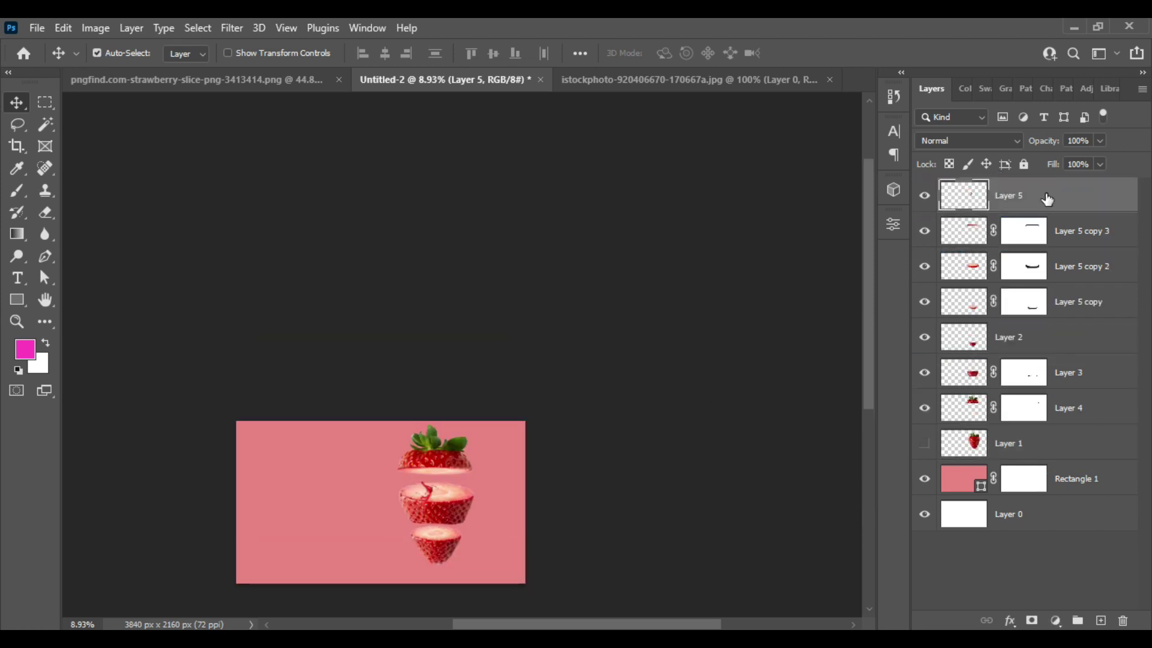
Step: Bring a second splash in as Layer 6 and place it over the top strawberry half
click(678, 80)
drag(528, 312, 422, 80)
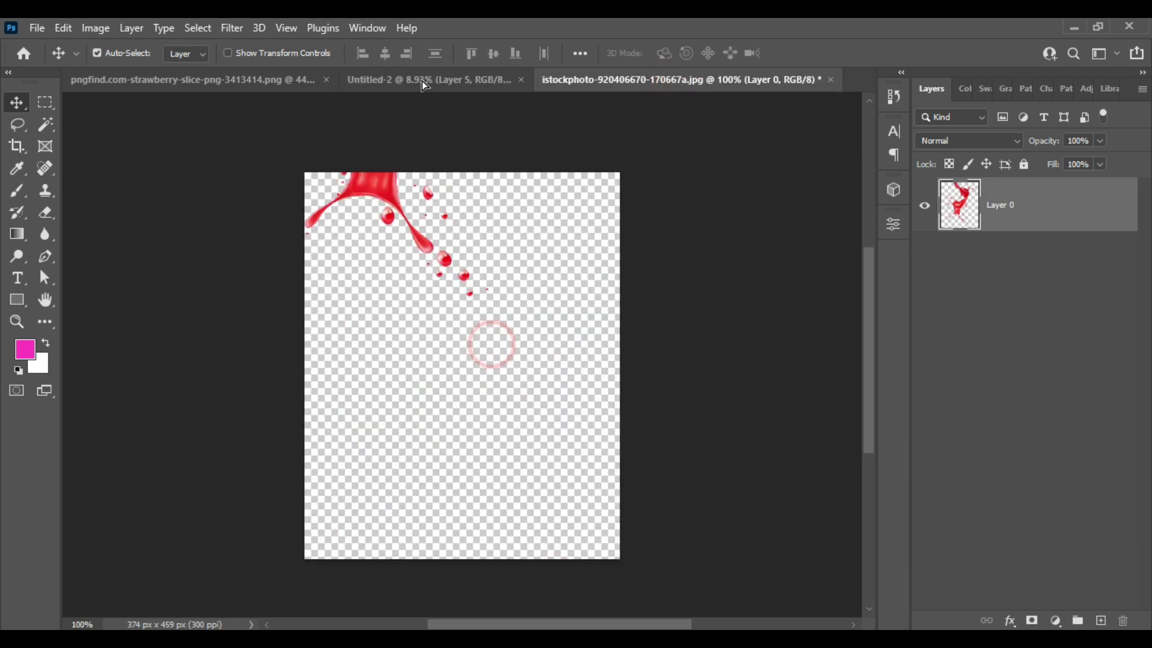
mouse_move(406, 514)
mouse_down()
mouse_move(422, 502)
mouse_move(127, 279)
mouse_up()
scroll(424, 501, up, 5)
mouse_move(462, 471)
mouse_down()
mouse_move(351, 349)
mouse_move(363, 362)
mouse_up()
key(ctrl+t)
Step: Enlarge the juice splash about fourfold over the strawberry slices and commit the transform
scroll(410, 345, down, 4)
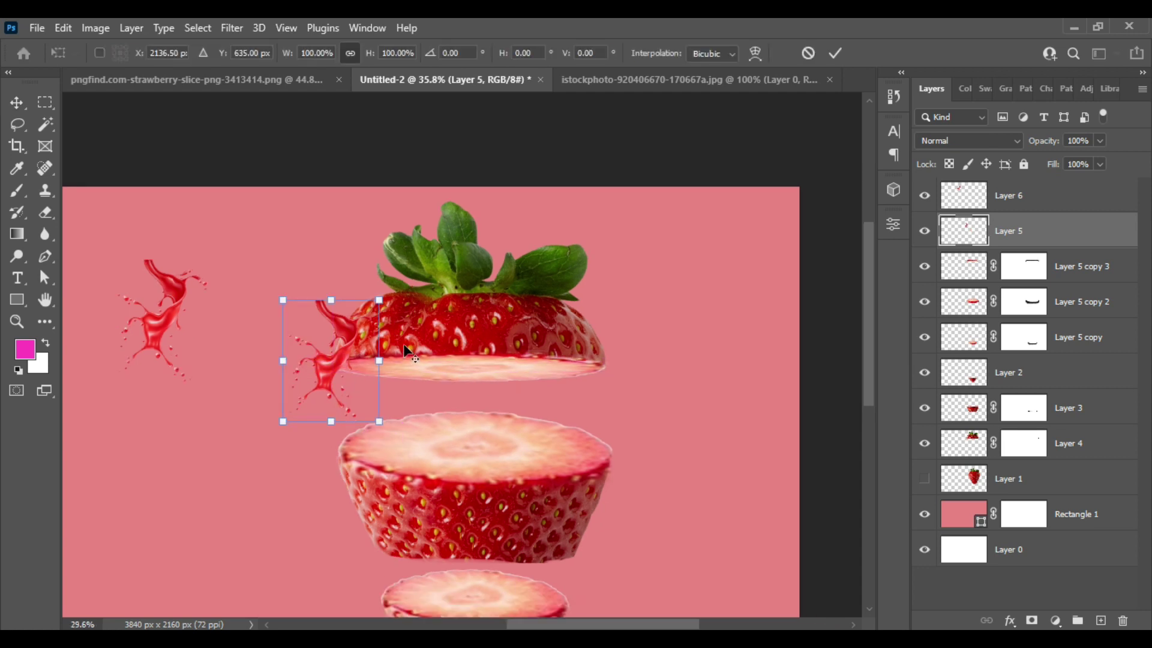
drag(358, 378, 237, 526)
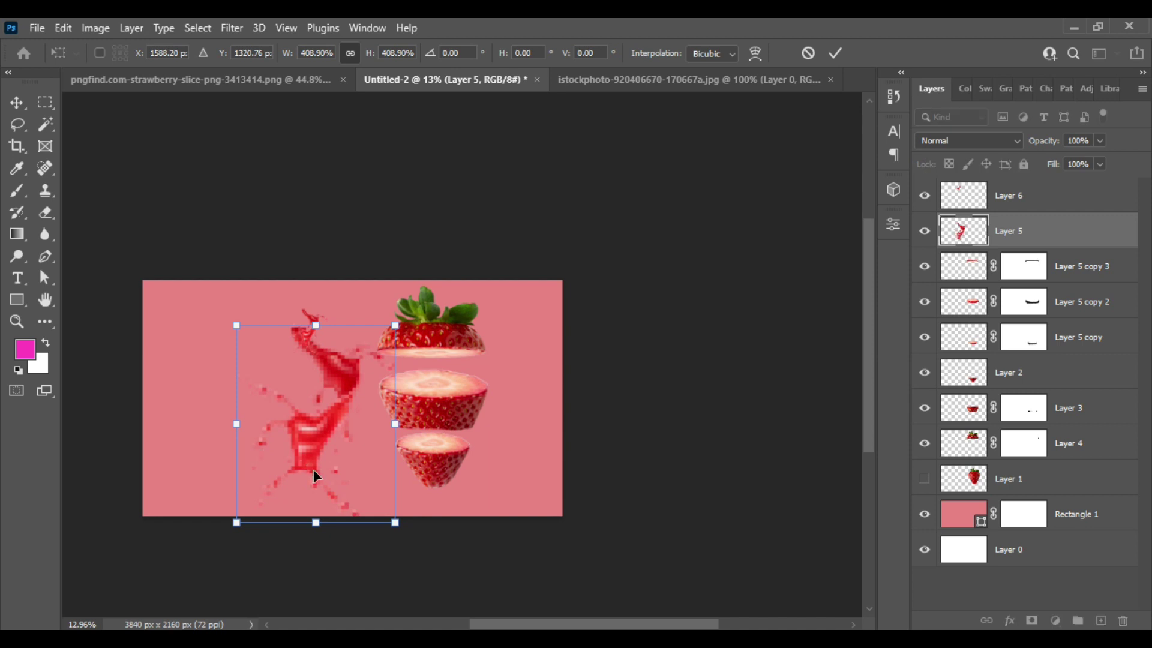
drag(316, 477, 441, 503)
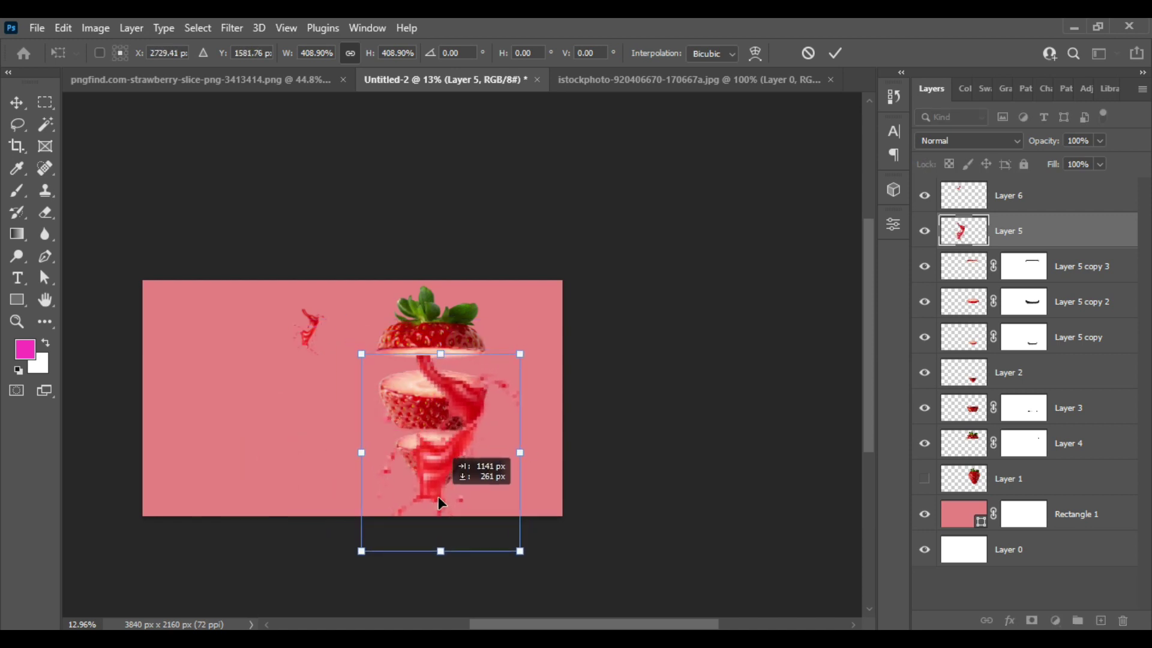
drag(439, 498, 442, 496)
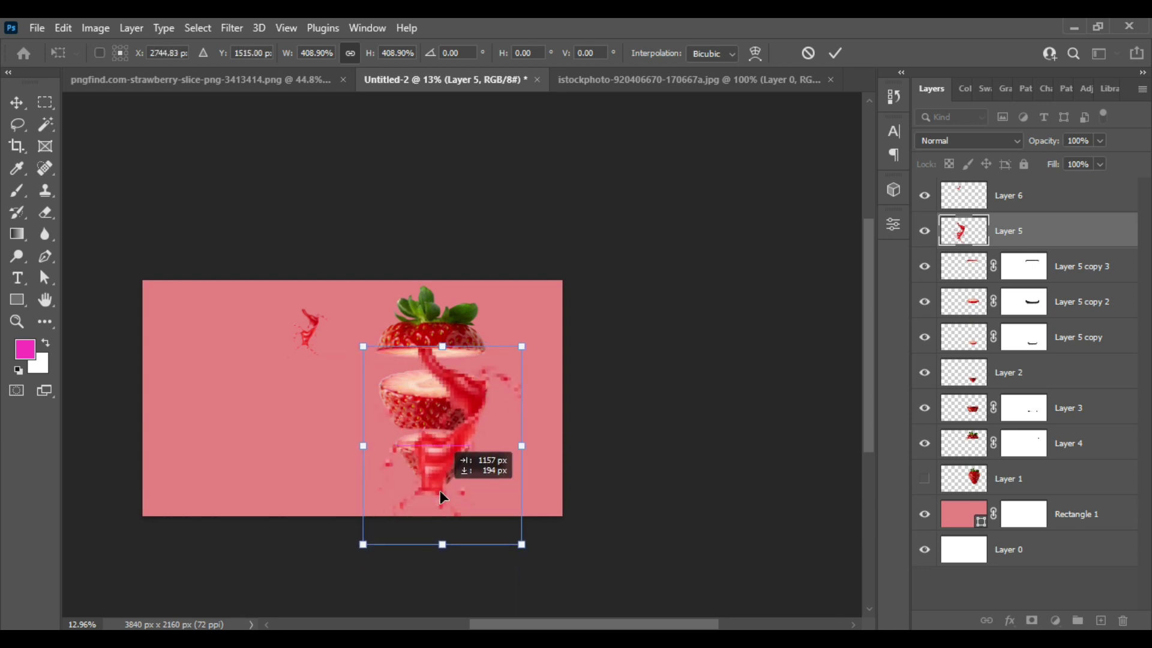
click(16, 104)
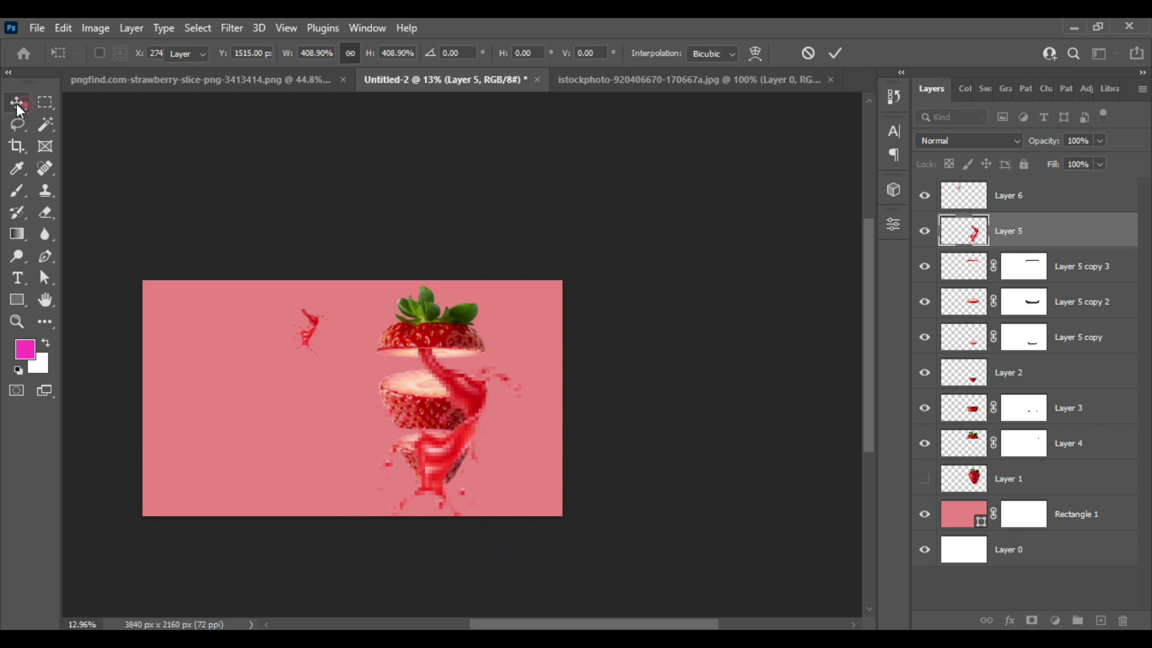
scroll(436, 468, up, 2)
scroll(441, 465, up, 3)
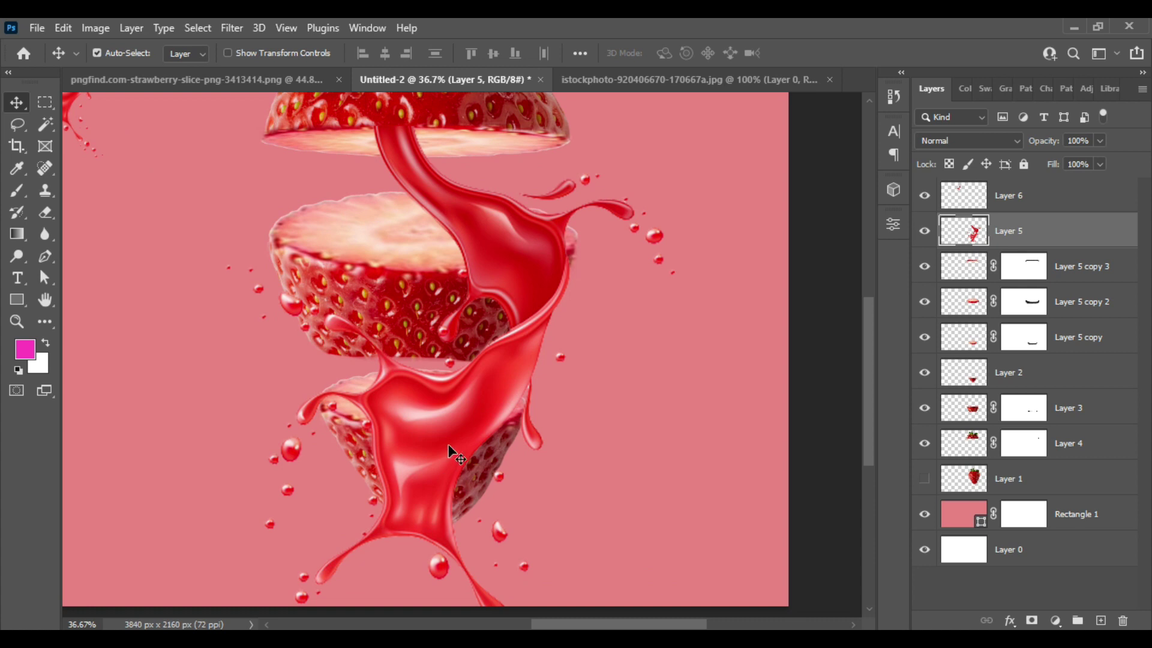
scroll(446, 459, down, 2)
Step: Add a layer mask to the juice splash and choose a Soft Round brush
click(1031, 620)
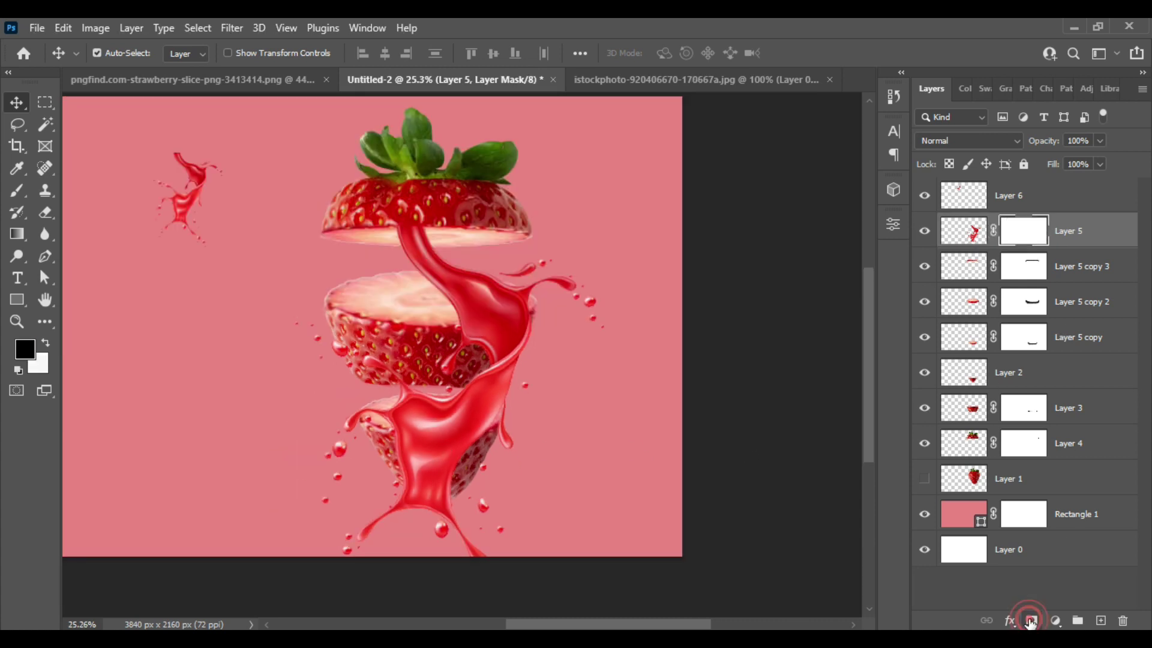
click(18, 187)
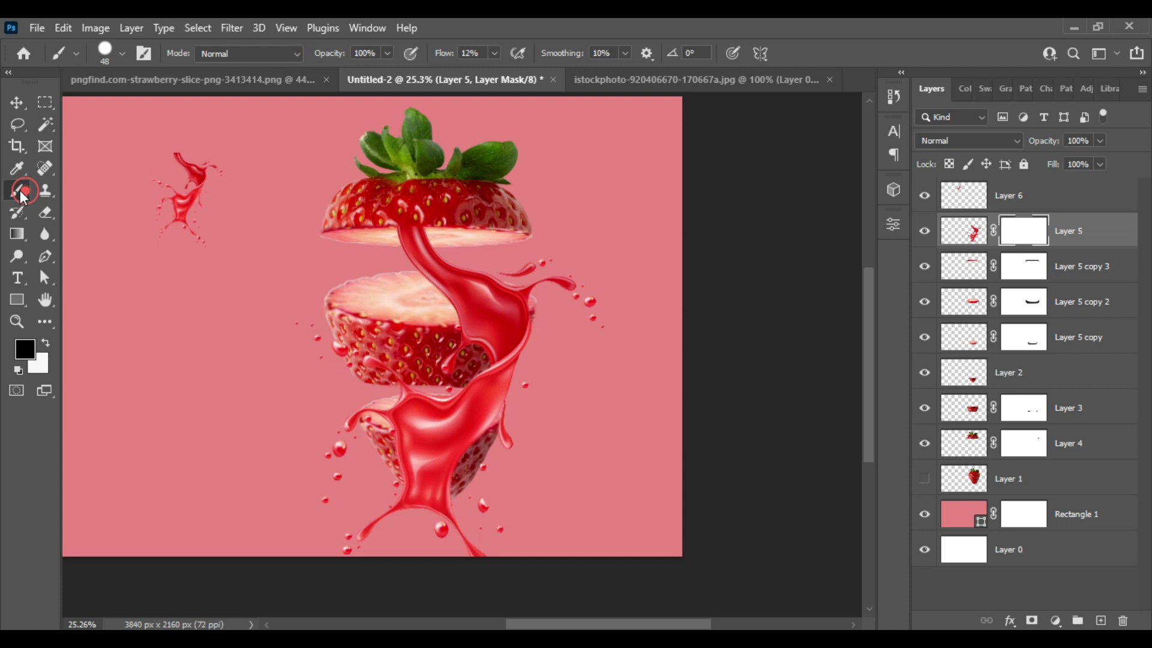
click(122, 54)
click(147, 281)
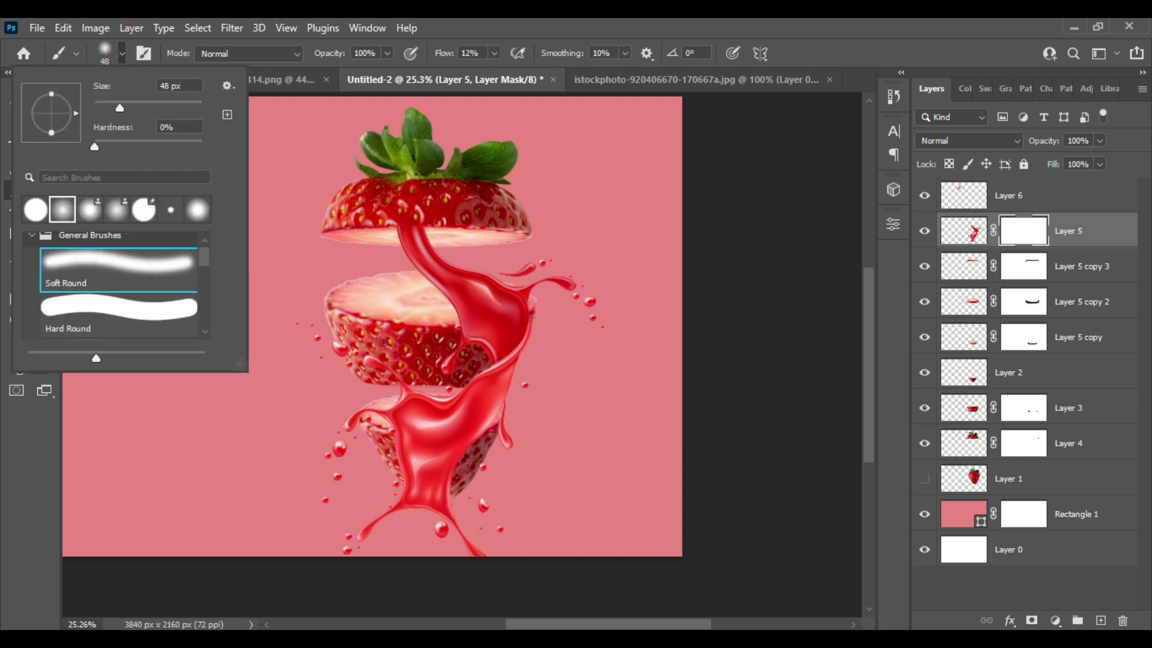
click(415, 345)
Step: Paint black on the mask over the middle and lower slices to reveal strawberry
scroll(443, 364, up, 2)
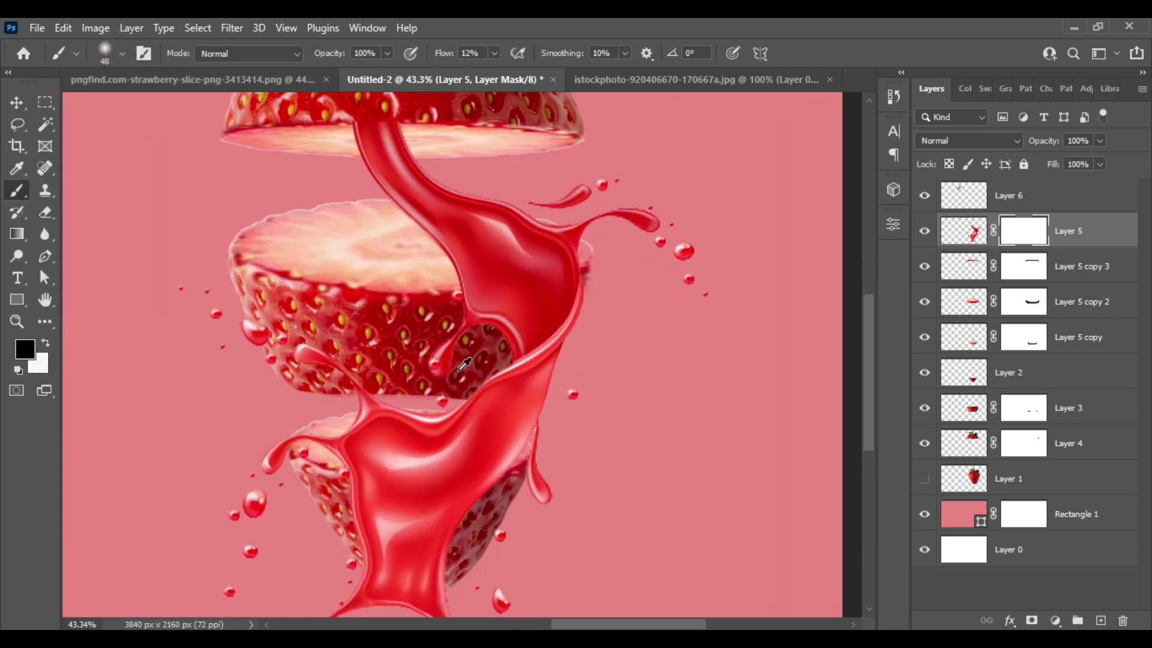
scroll(443, 364, up, 2)
mouse_move(539, 282)
mouse_down()
mouse_move(586, 290)
mouse_move(606, 275)
mouse_move(548, 283)
mouse_move(514, 270)
mouse_move(525, 287)
mouse_up()
mouse_move(611, 255)
mouse_down()
mouse_move(600, 243)
mouse_move(444, 290)
mouse_move(629, 287)
mouse_up()
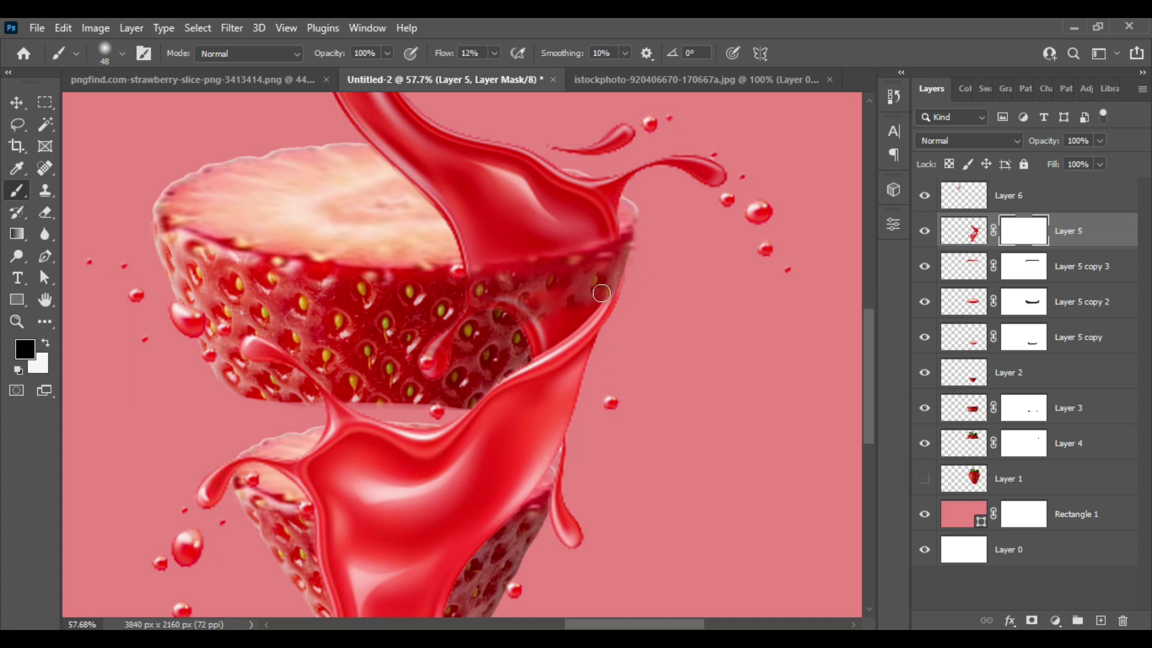
scroll(663, 309, up, 3)
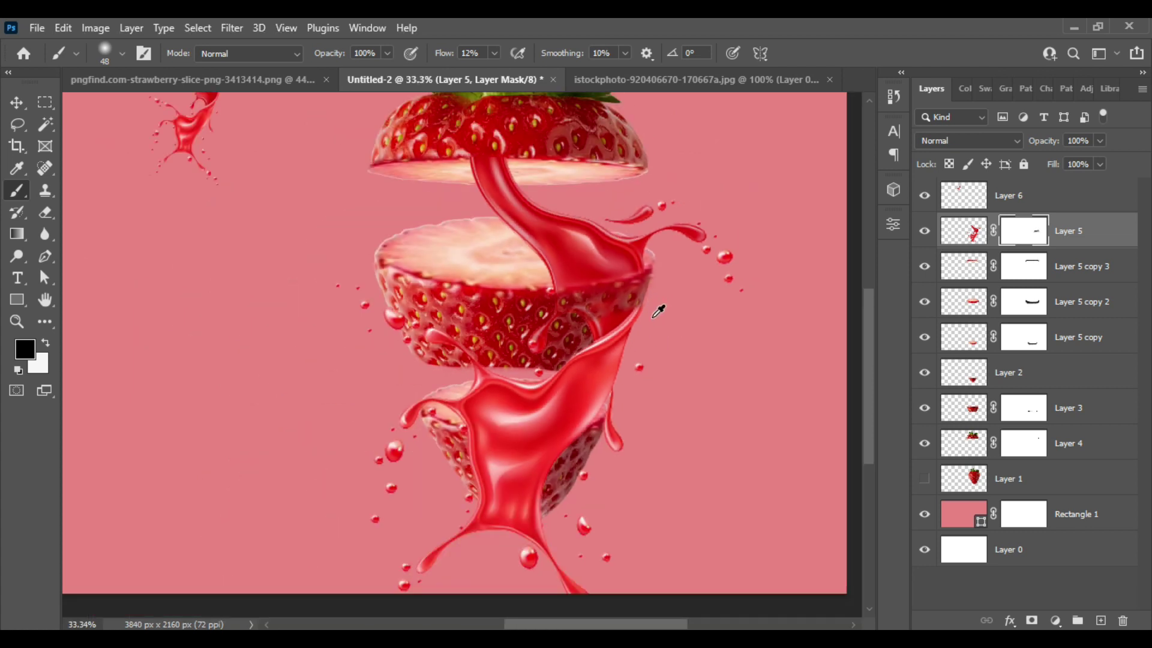
scroll(642, 455, down, 5)
scroll(624, 458, down, 2)
mouse_move(214, 326)
mouse_down()
mouse_move(411, 326)
mouse_move(555, 306)
mouse_move(469, 327)
mouse_move(212, 336)
mouse_move(463, 352)
mouse_move(292, 401)
mouse_move(425, 375)
mouse_move(257, 370)
mouse_move(293, 388)
mouse_move(291, 455)
mouse_move(306, 494)
mouse_move(267, 391)
mouse_move(292, 479)
mouse_move(369, 514)
mouse_move(437, 477)
mouse_move(414, 512)
mouse_move(380, 468)
mouse_move(428, 431)
mouse_move(362, 413)
mouse_move(347, 442)
mouse_move(457, 470)
mouse_move(412, 492)
mouse_move(406, 513)
mouse_move(298, 473)
mouse_move(388, 422)
mouse_move(416, 472)
mouse_move(302, 438)
mouse_move(302, 495)
mouse_move(353, 399)
mouse_move(339, 450)
mouse_move(282, 485)
mouse_move(344, 494)
mouse_move(393, 433)
mouse_up()
Step: Paint the mask to blend the juice into the top slice's edge
scroll(393, 433, down, 5)
scroll(396, 438, up, 1)
scroll(420, 444, down, 1)
scroll(439, 451, down, 1)
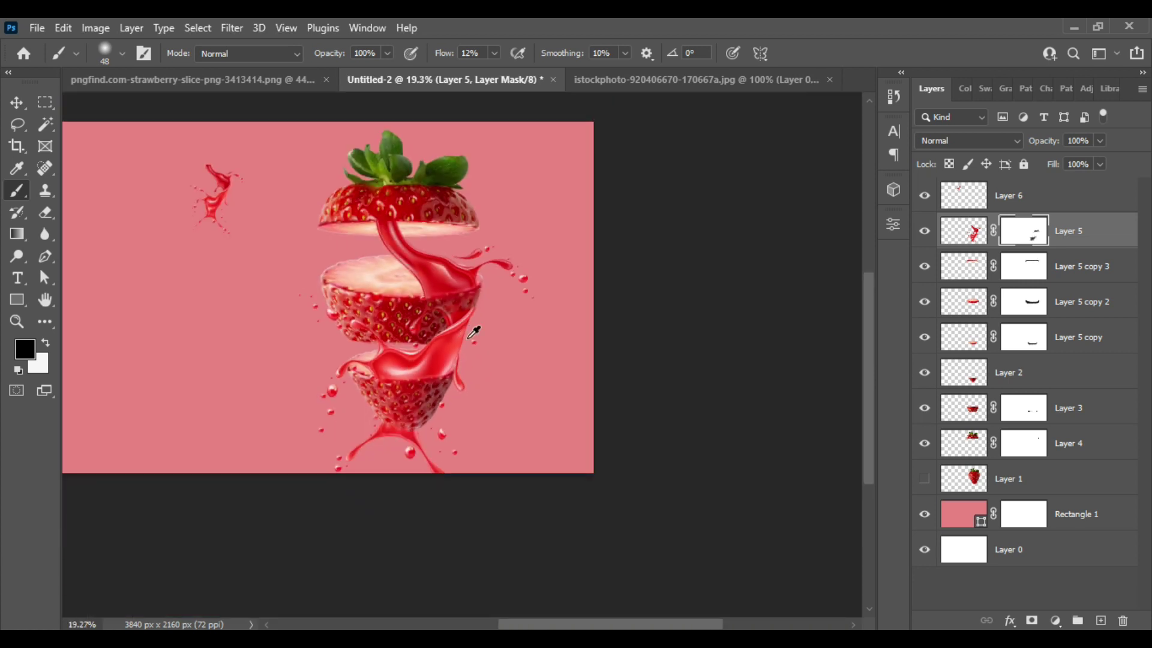
scroll(474, 332, up, 3)
scroll(360, 170, up, 3)
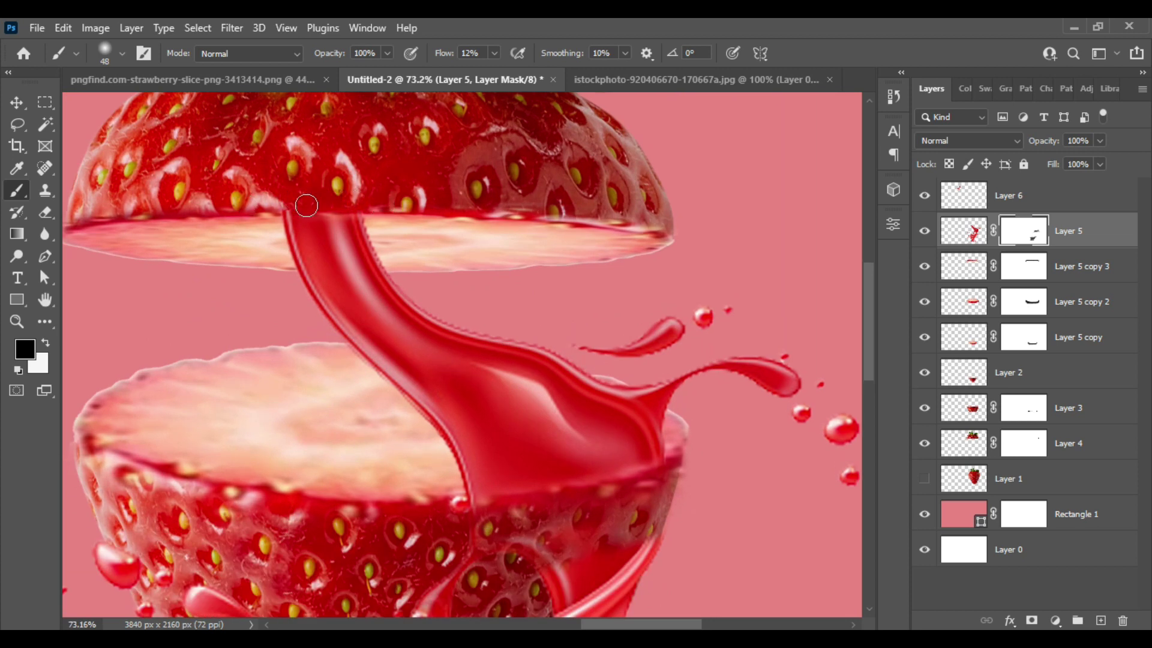
drag(287, 216, 413, 219)
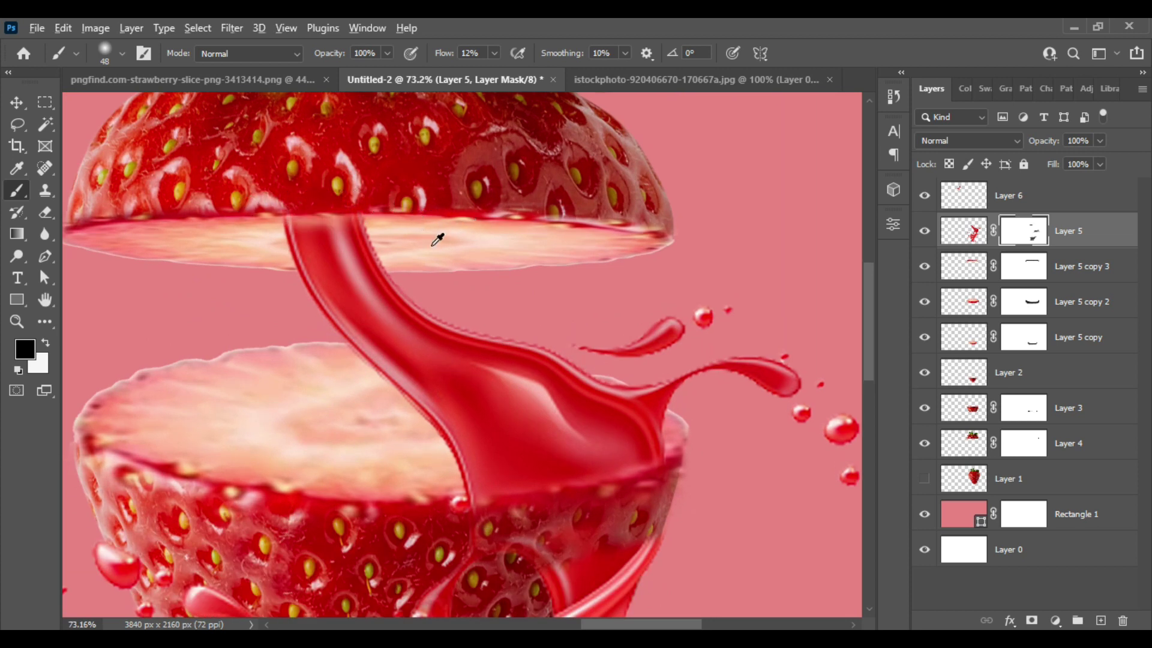
Step: Mask the juice wave and streak over the middle slice, then shift the pink background rectangle
scroll(437, 239, down, 3)
scroll(528, 398, up, 1)
scroll(442, 416, up, 2)
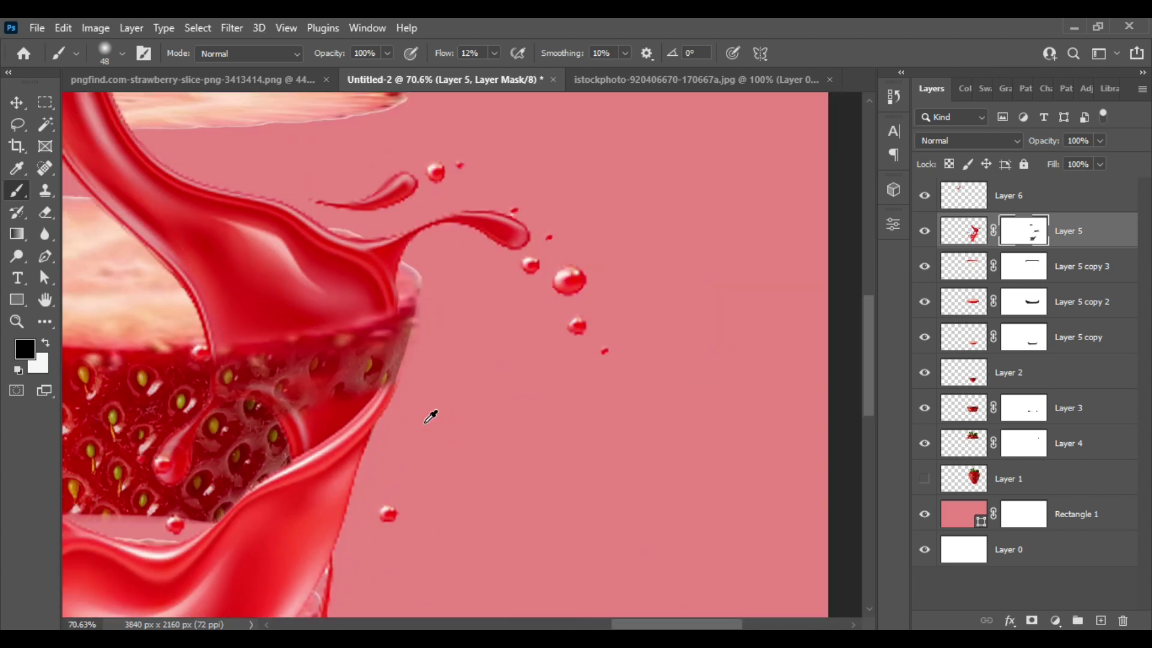
scroll(432, 412, down, 2)
mouse_move(397, 373)
mouse_down()
mouse_move(295, 480)
mouse_move(331, 413)
mouse_up()
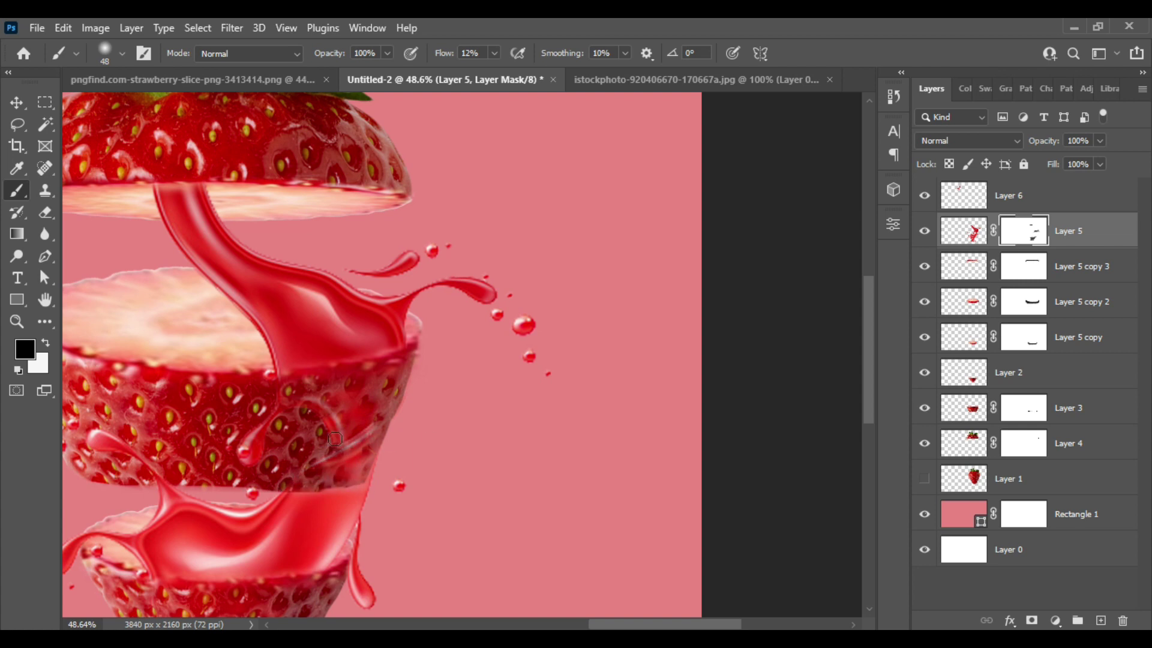
drag(308, 454, 296, 455)
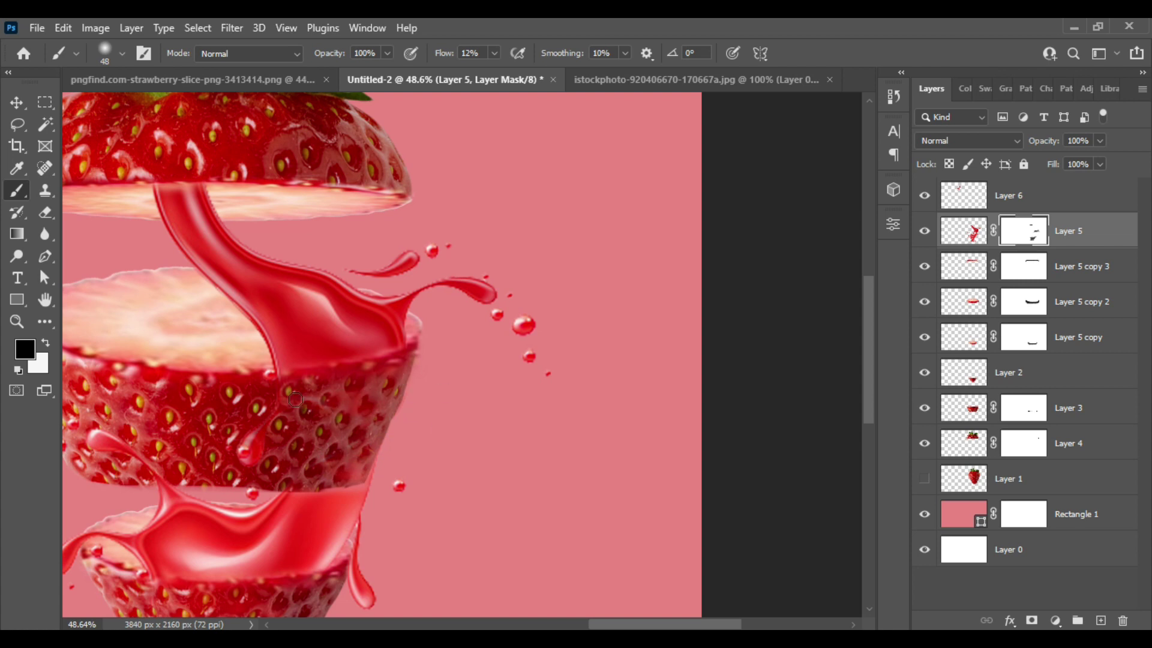
scroll(474, 419, down, 5)
scroll(474, 420, up, 1)
scroll(360, 384, up, 1)
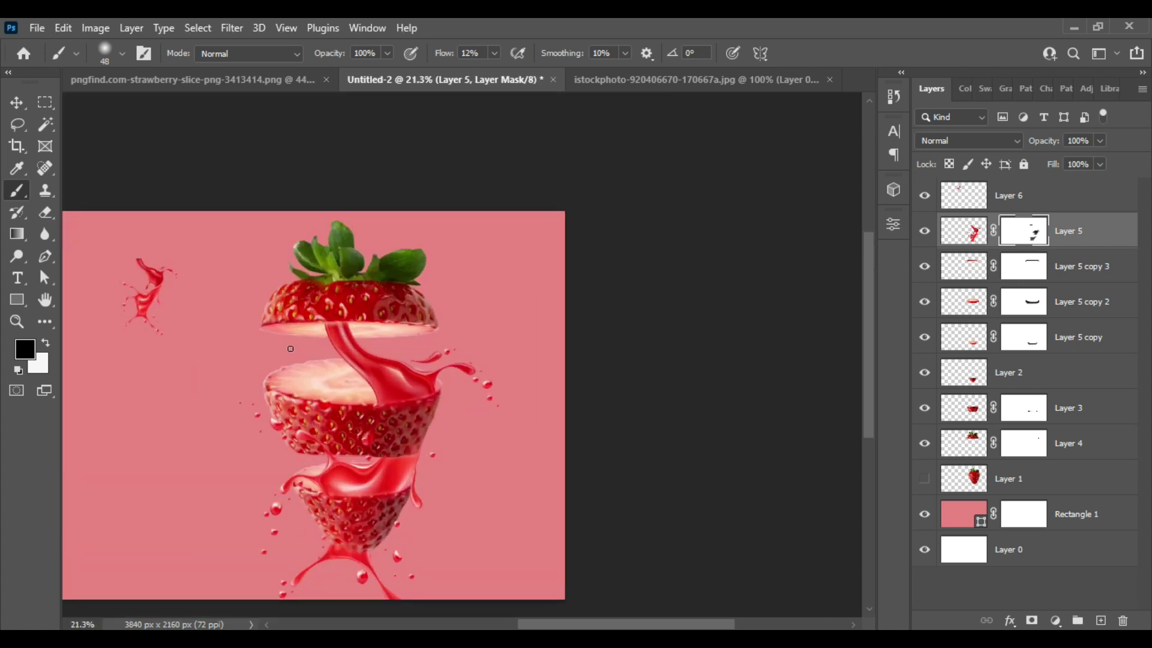
click(18, 105)
drag(147, 304, 162, 327)
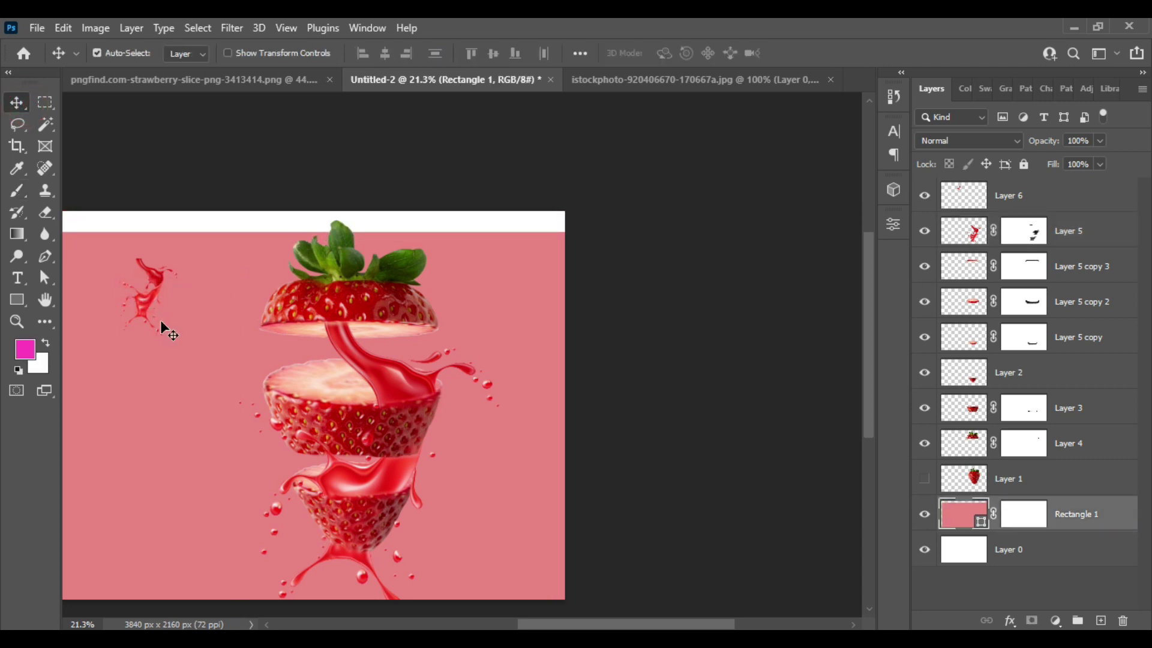
Step: Undo the background move, lock Rectangle 1, and move a small splash beside the middle slice
key(ctrl+z)
click(1024, 164)
drag(154, 307, 226, 395)
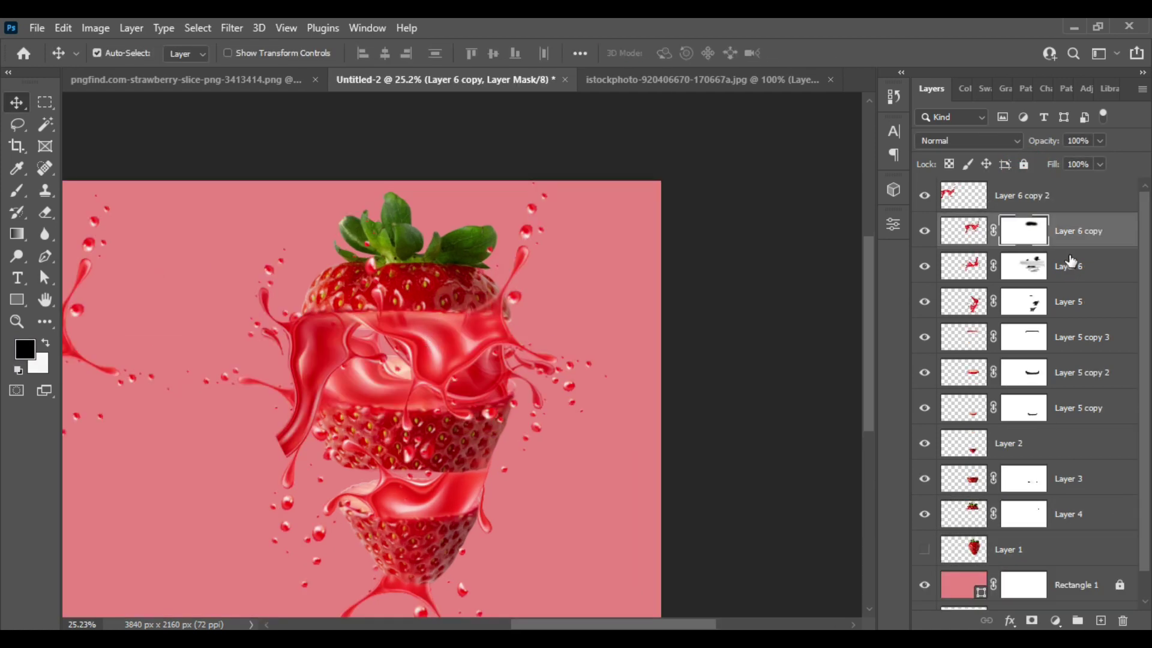
Step: Reorder the splash layers so Layer 6 copy sits above Layer 5 copy 3
mouse_move(1082, 236)
mouse_down()
mouse_move(1086, 430)
mouse_move(1083, 312)
mouse_up()
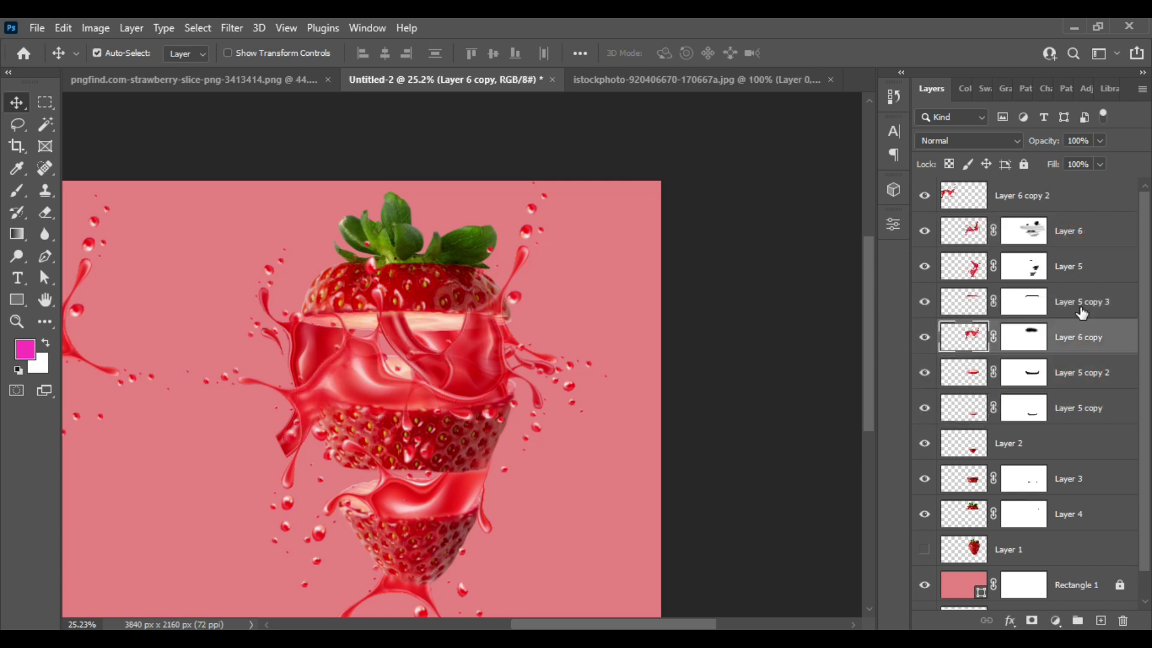
drag(1089, 351, 1081, 294)
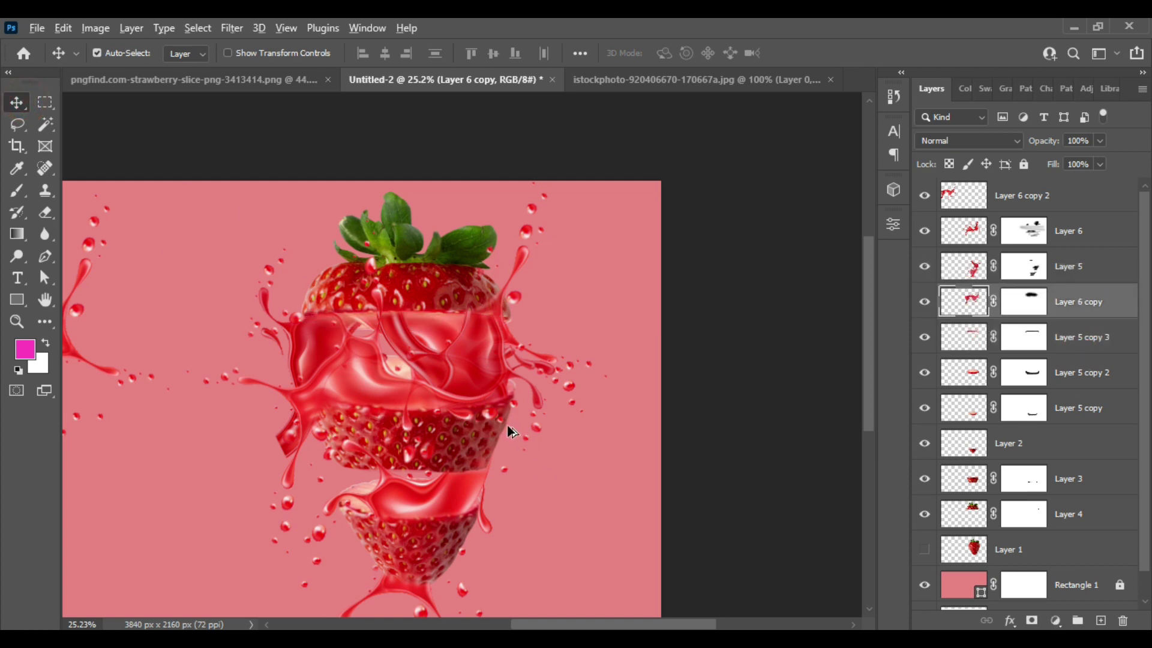
scroll(513, 459, down, 5)
scroll(504, 474, up, 2)
scroll(504, 478, up, 2)
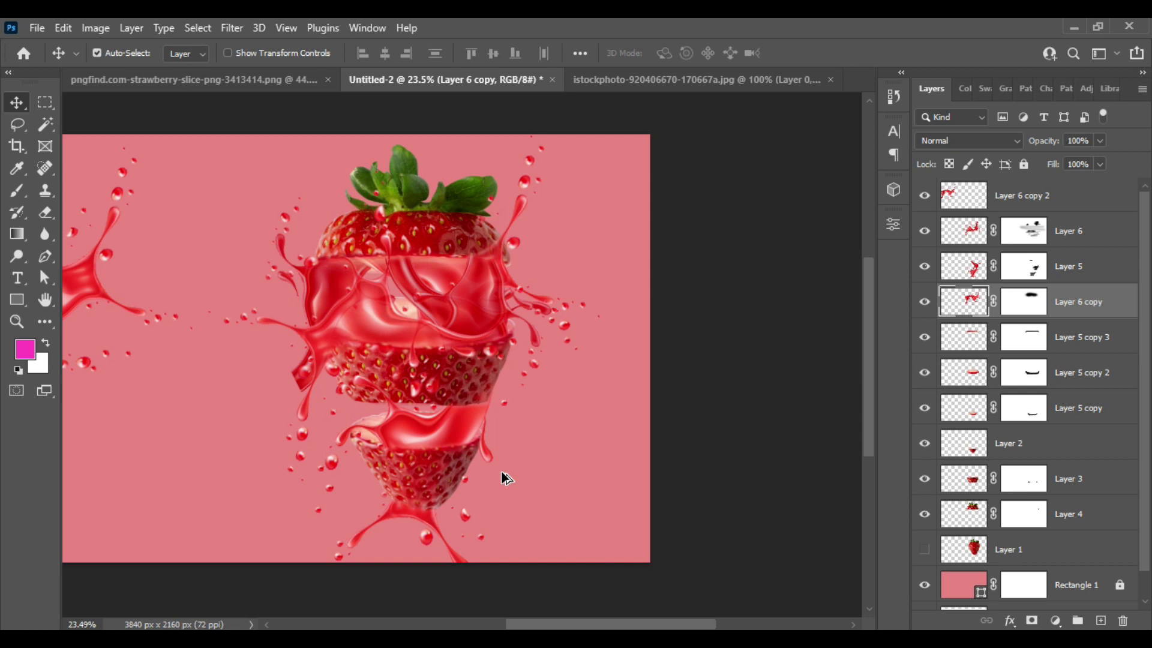
shift+click(1084, 239)
click(1097, 337)
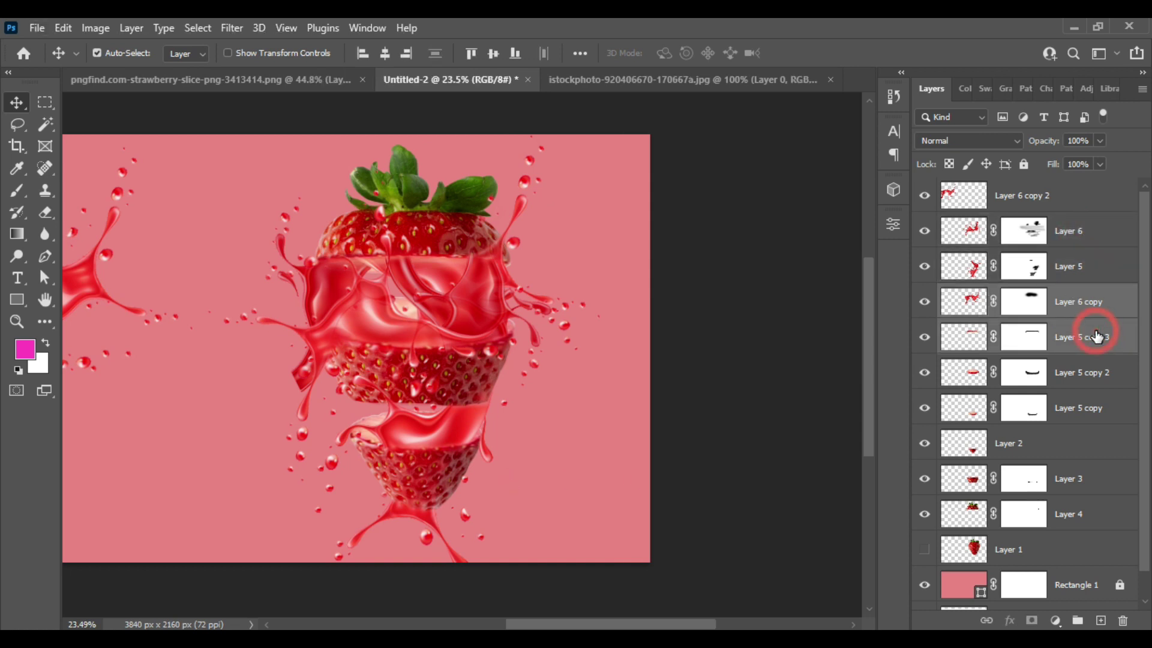
shift+click(1084, 237)
shift+click(1111, 378)
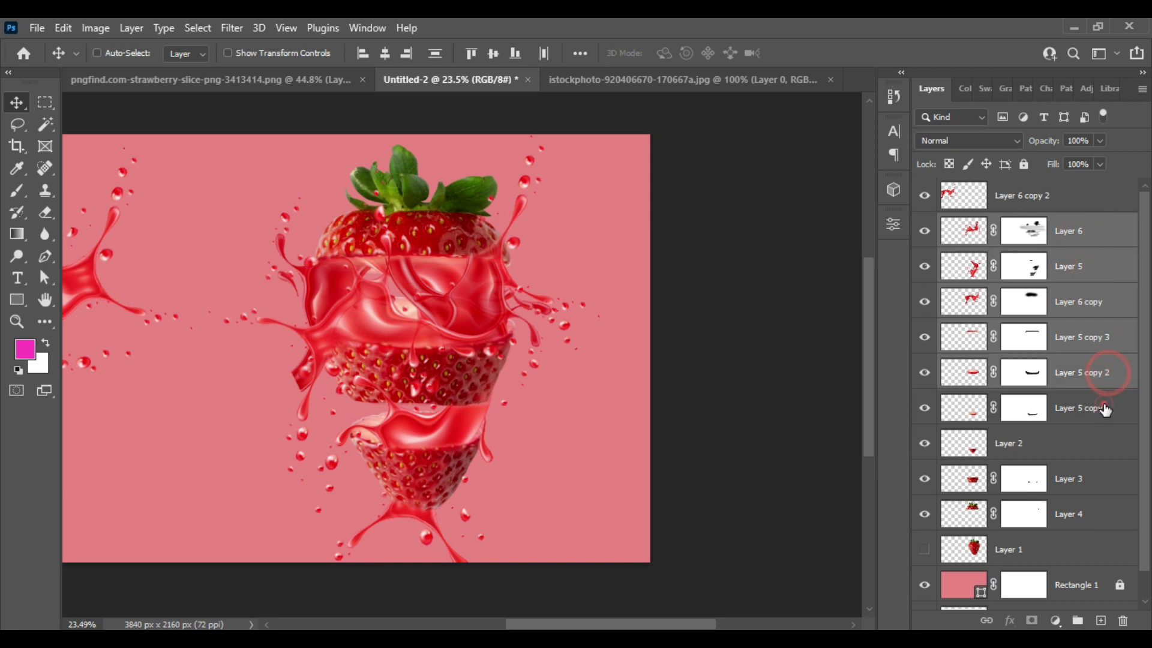
shift+click(1097, 422)
click(970, 141)
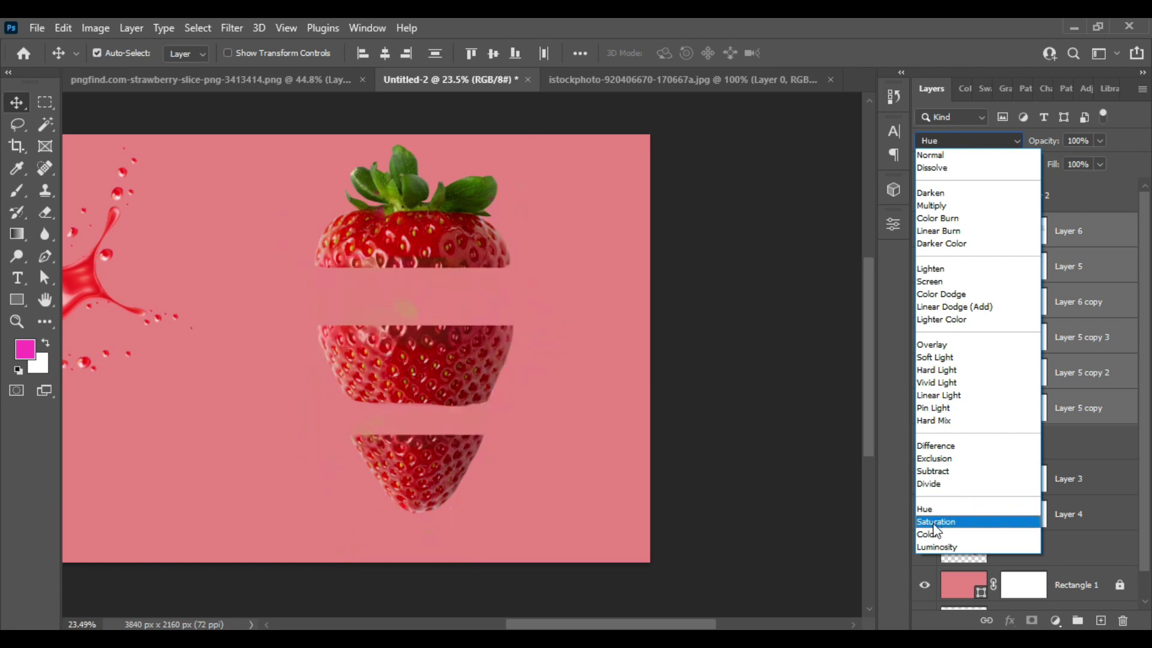
click(953, 282)
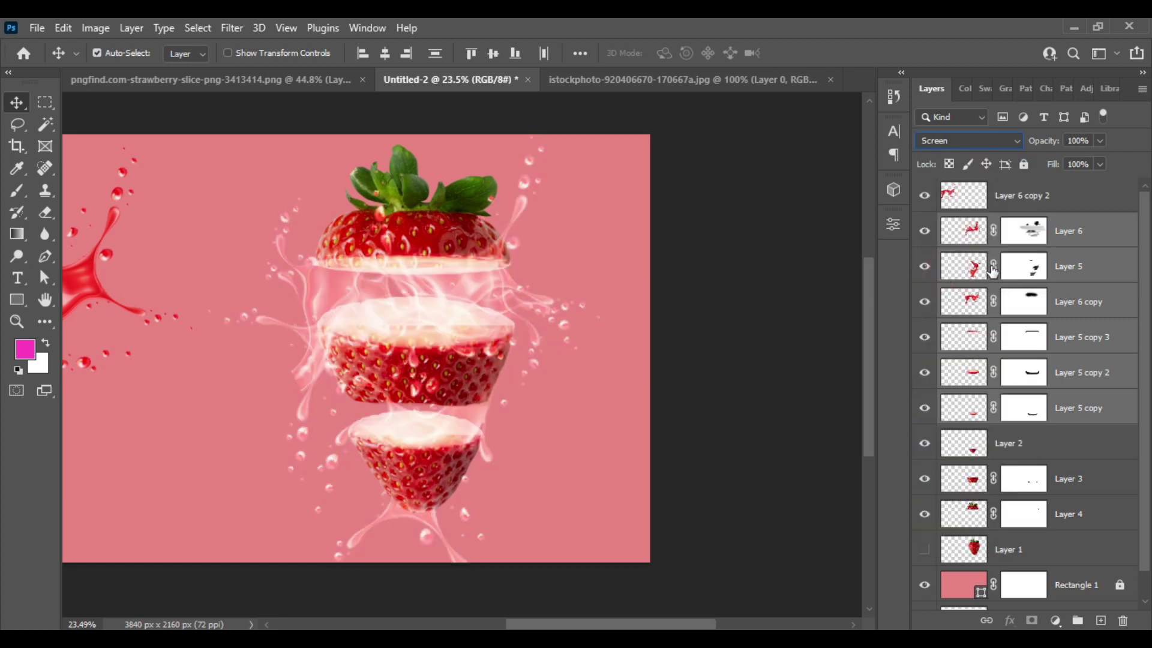
drag(1099, 165, 1036, 201)
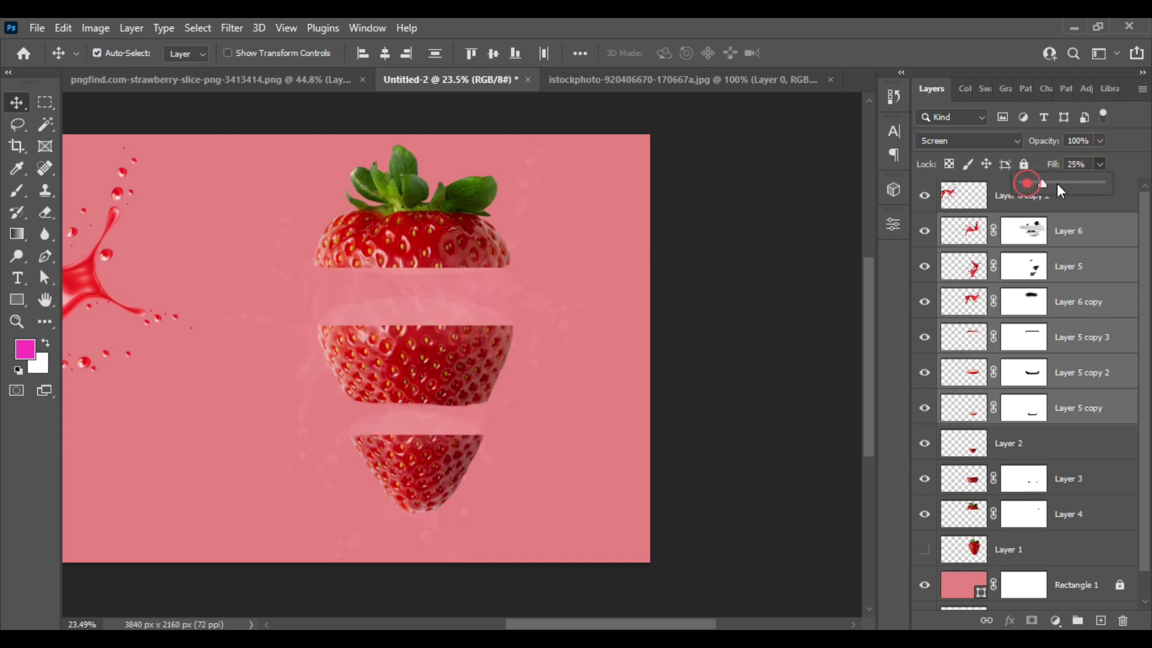
drag(1057, 184, 1118, 212)
scroll(335, 453, down, 2)
scroll(288, 420, down, 2)
scroll(264, 390, up, 4)
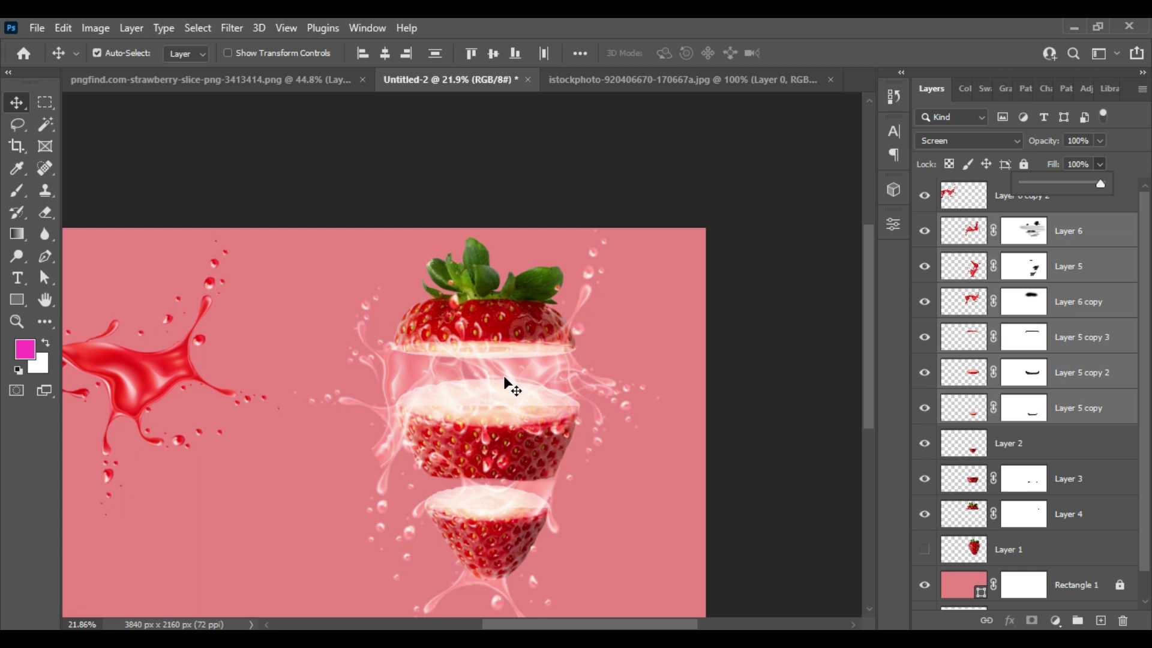
scroll(505, 394, down, 2)
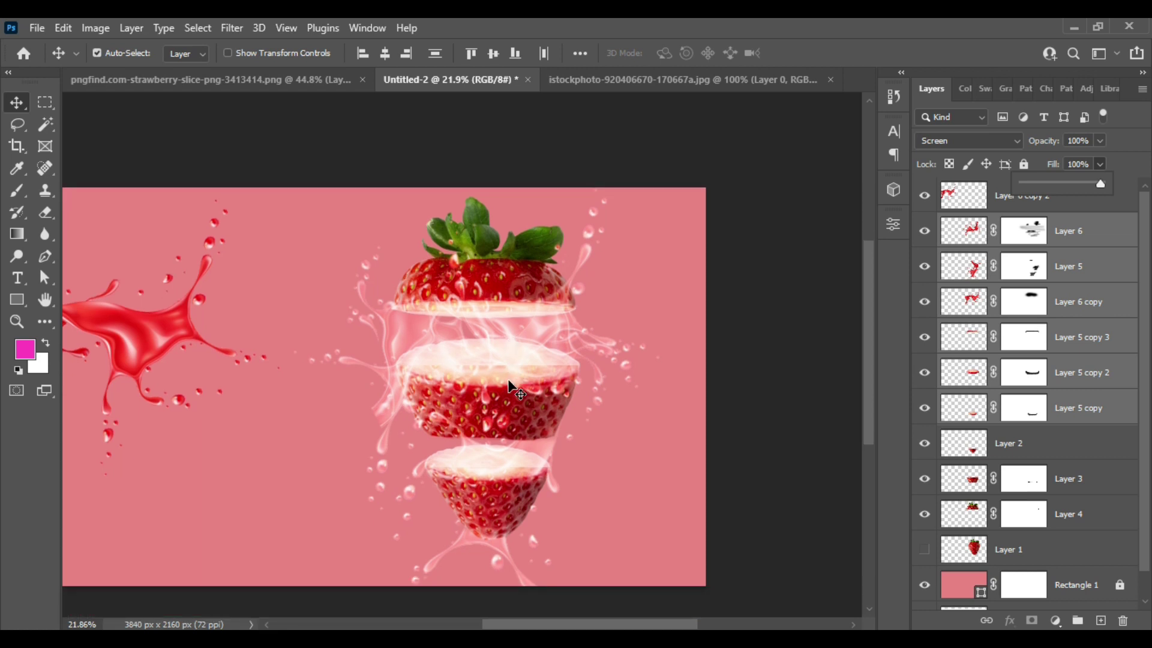
click(990, 141)
click(939, 152)
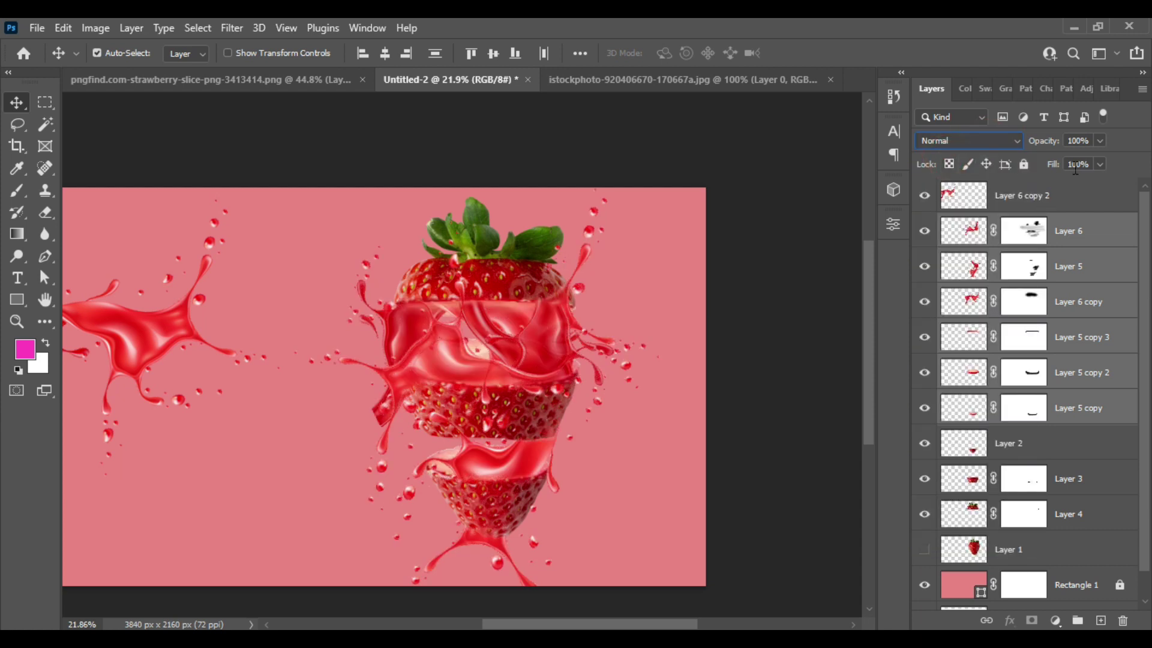
mouse_move(1100, 165)
mouse_down()
mouse_move(1075, 189)
mouse_move(1101, 184)
mouse_up()
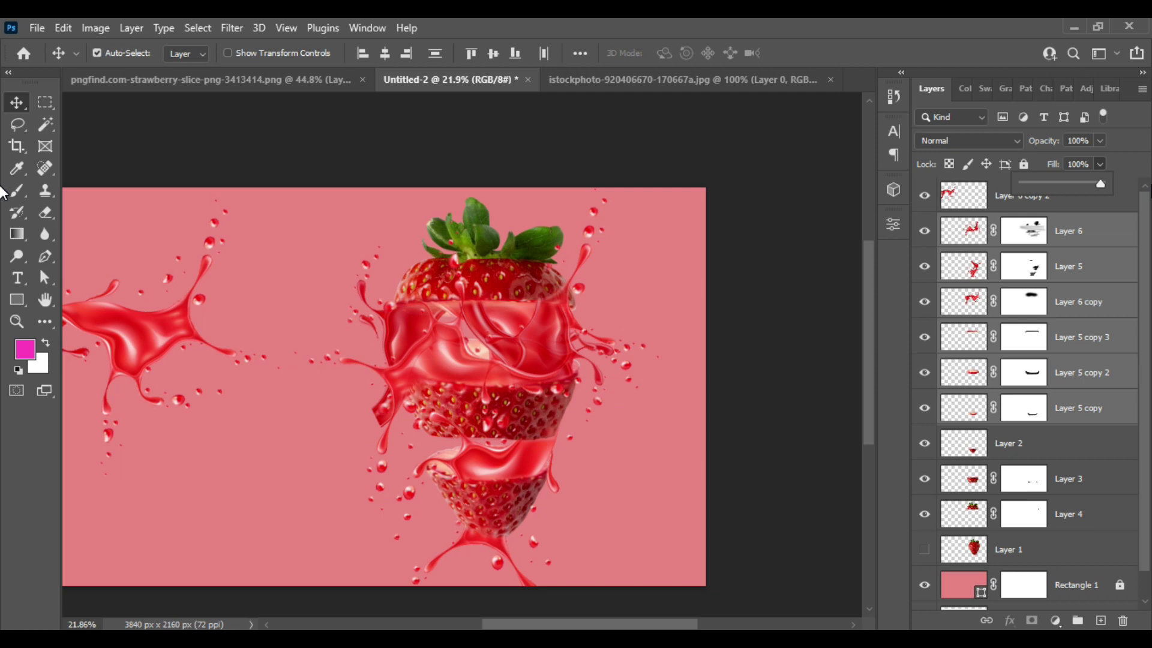
Step: Deselect Layer 5 copy, copy 2 and copy 3, leaving only the splash layers selected
key(ctrl)
ctrl+click(1094, 413)
ctrl+click(1089, 375)
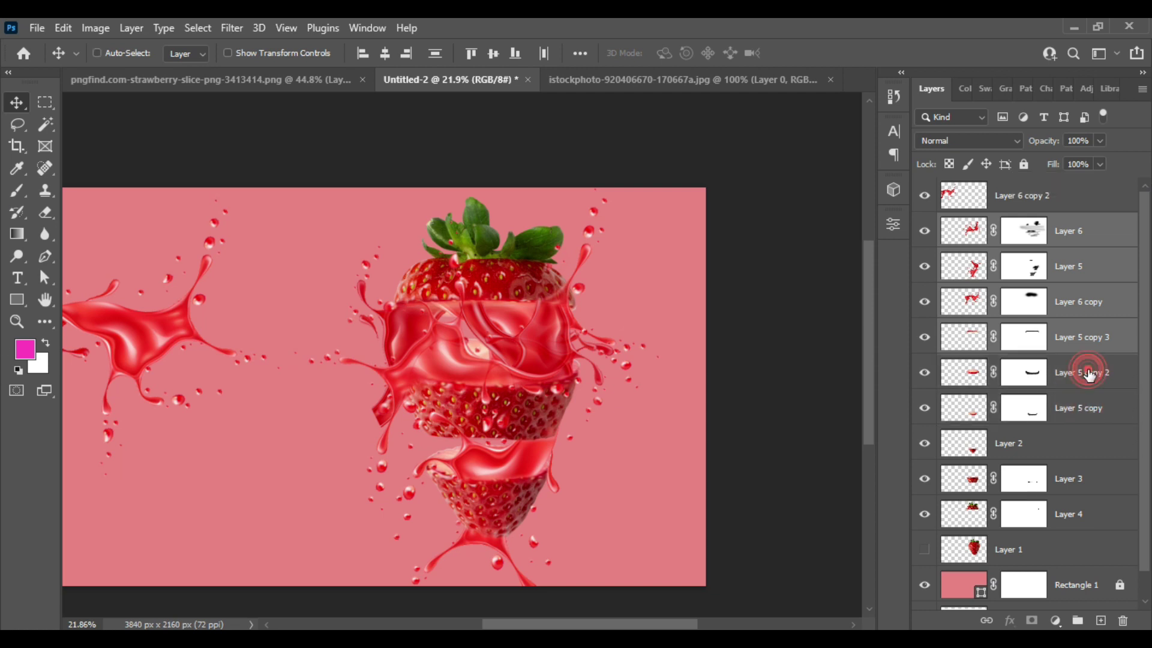
ctrl+click(1089, 338)
Step: Set the selected splash layers to Multiply blending with about 90% fill
click(980, 137)
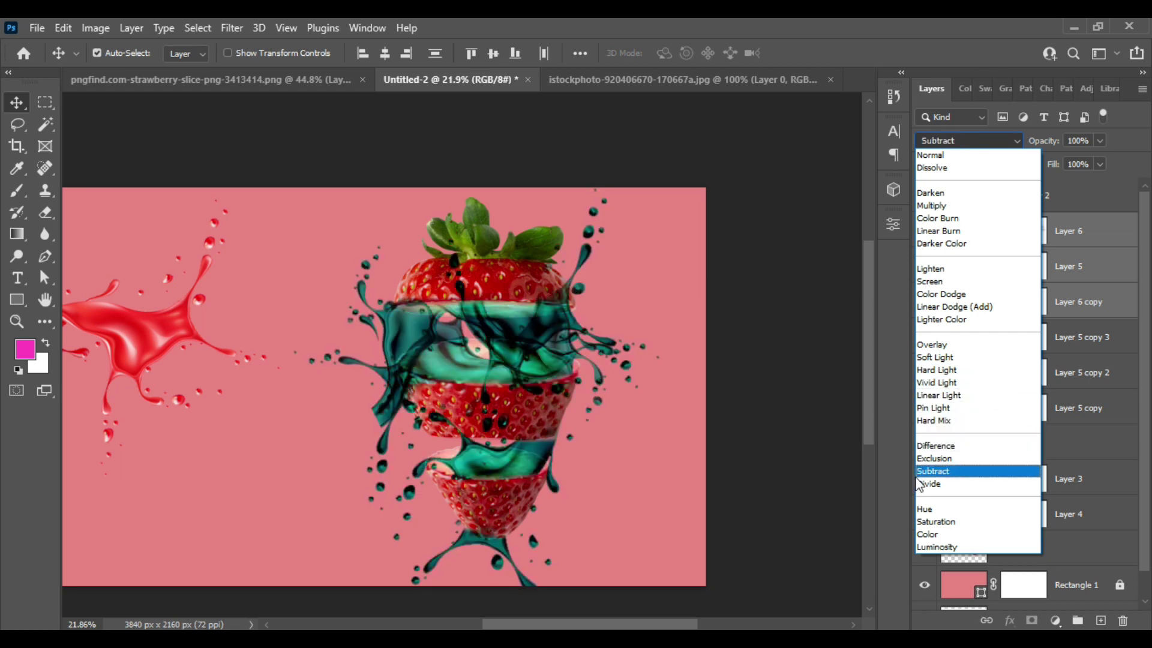
click(1099, 164)
click(1100, 163)
mouse_move(1091, 185)
mouse_down()
mouse_move(1046, 184)
mouse_move(1071, 183)
mouse_up()
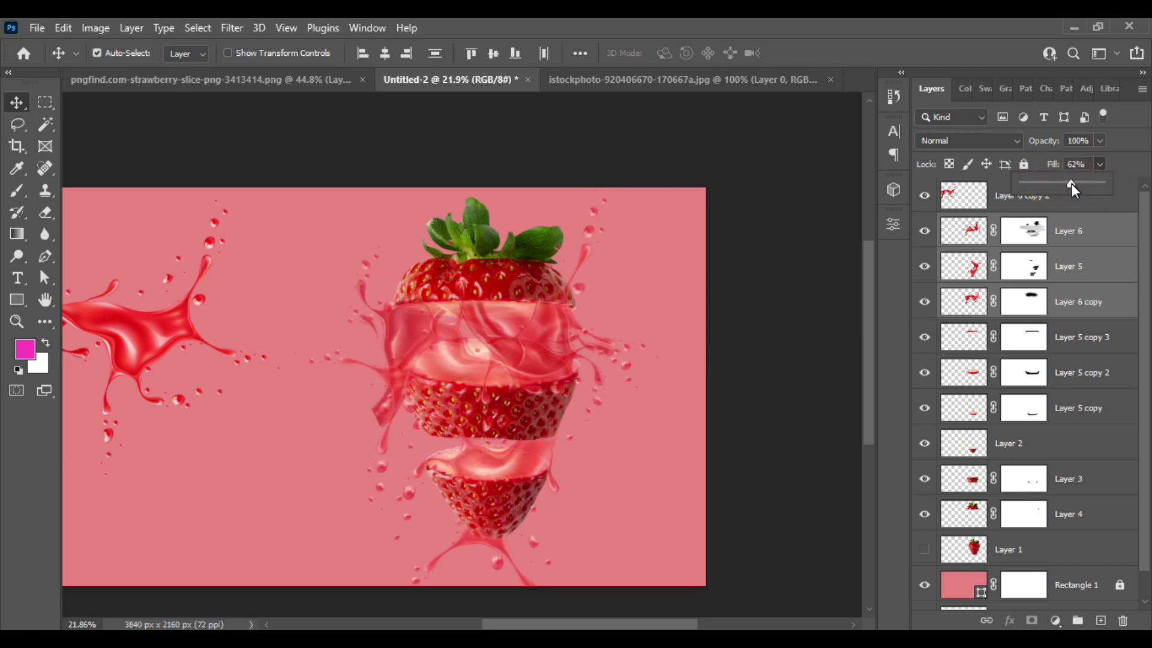
drag(1058, 182, 1058, 183)
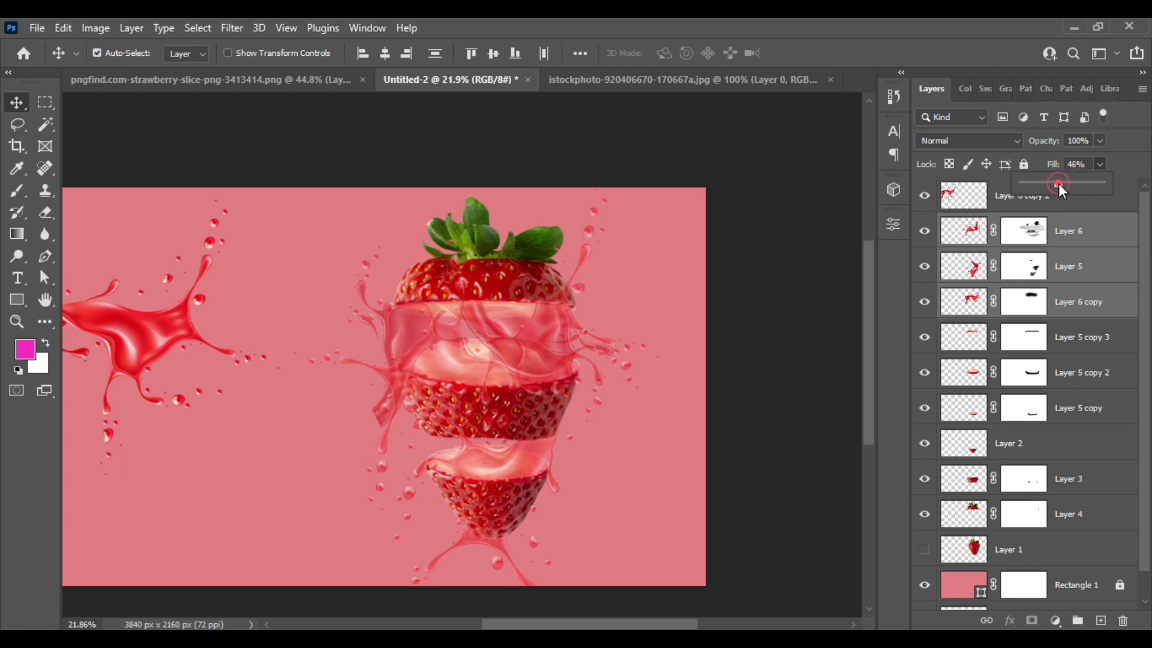
click(998, 141)
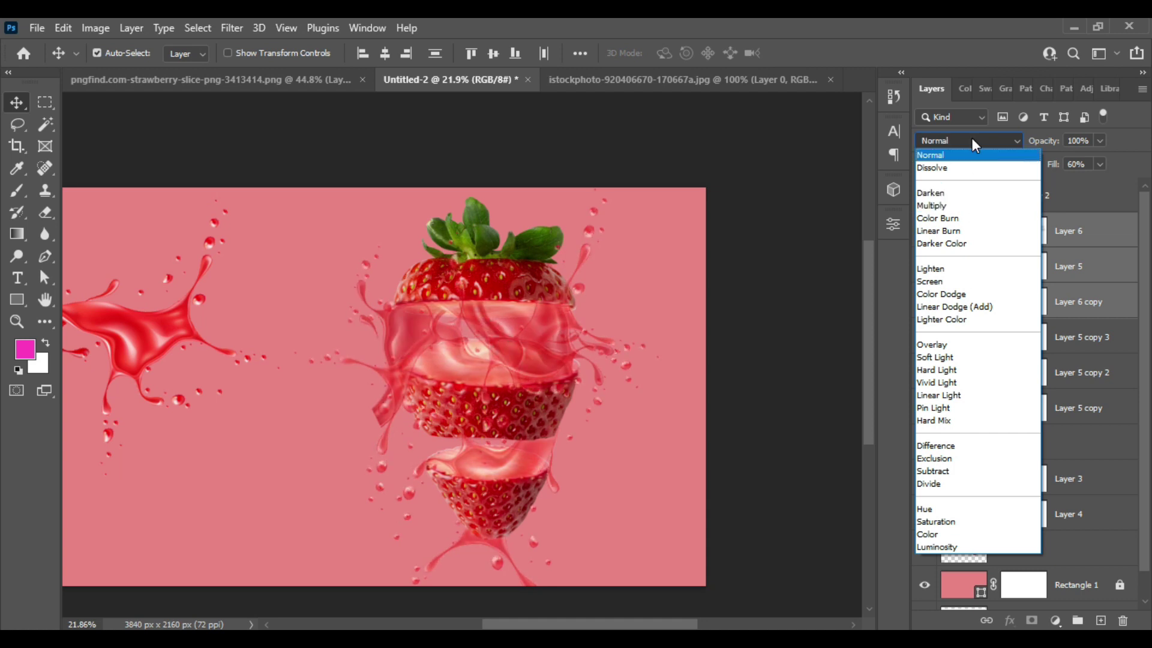
click(976, 208)
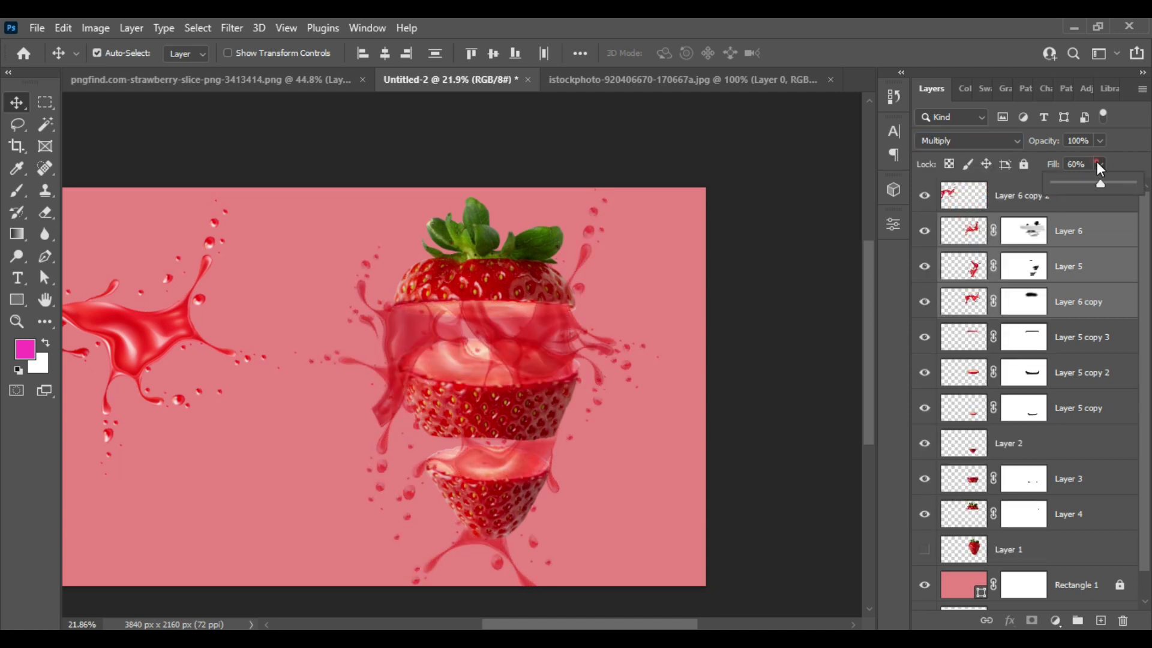
drag(1103, 184, 1124, 187)
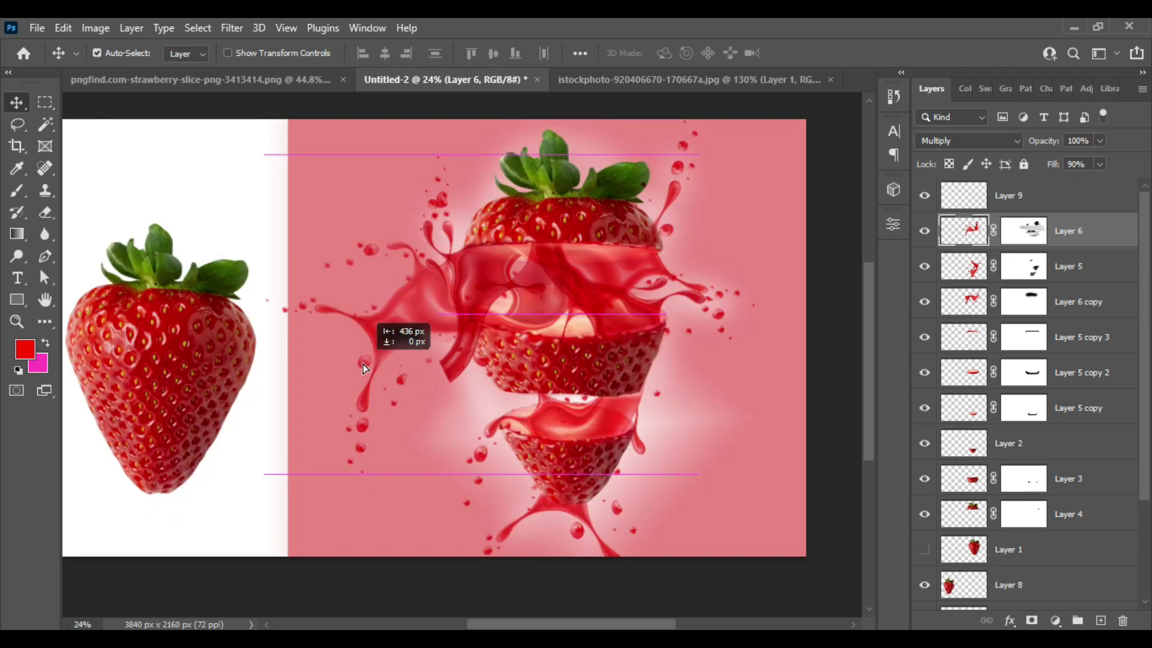
drag(364, 368, 364, 367)
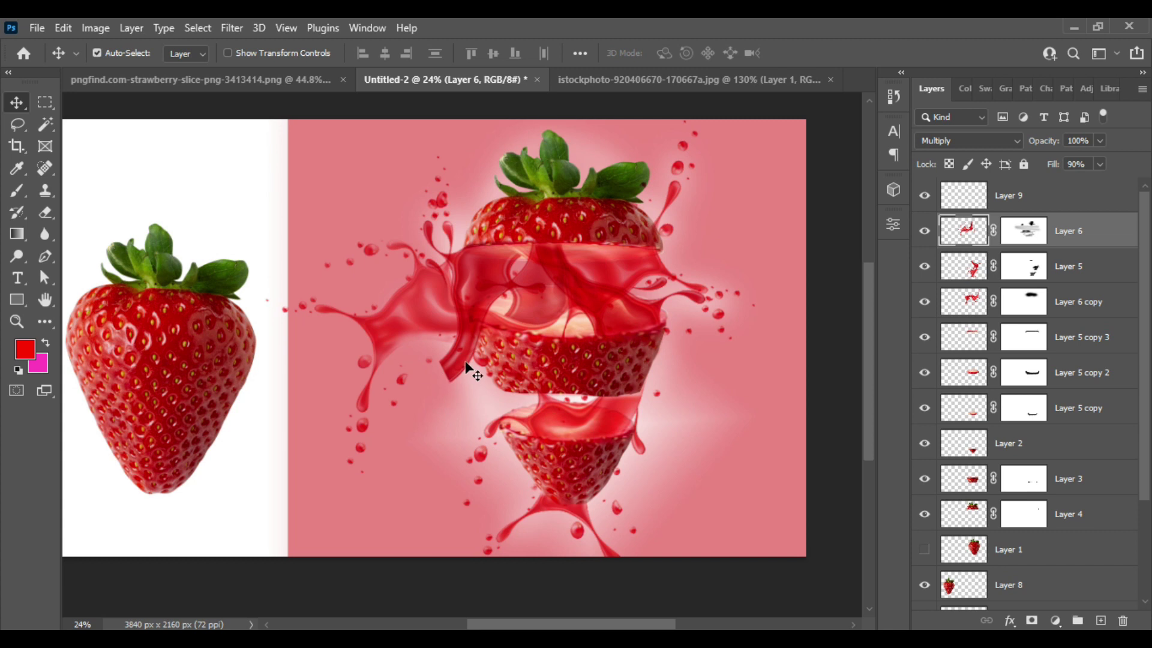
Step: Paint black on Layer 6's mask to hide part of the splash tendril
click(1024, 230)
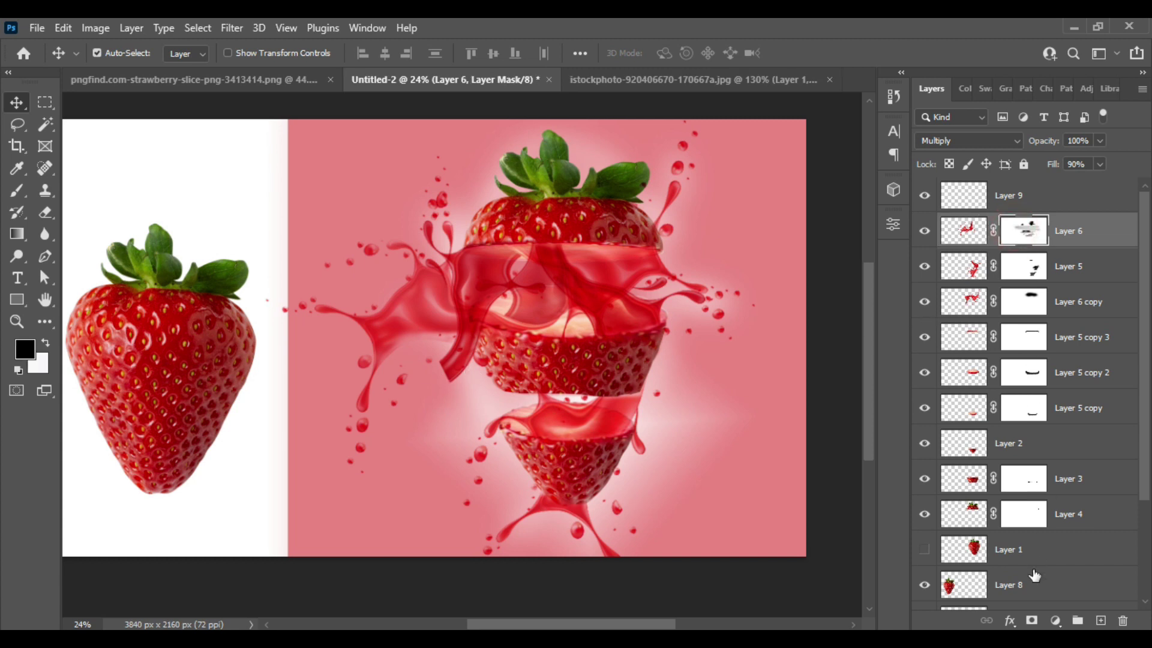
click(18, 192)
drag(427, 360, 450, 365)
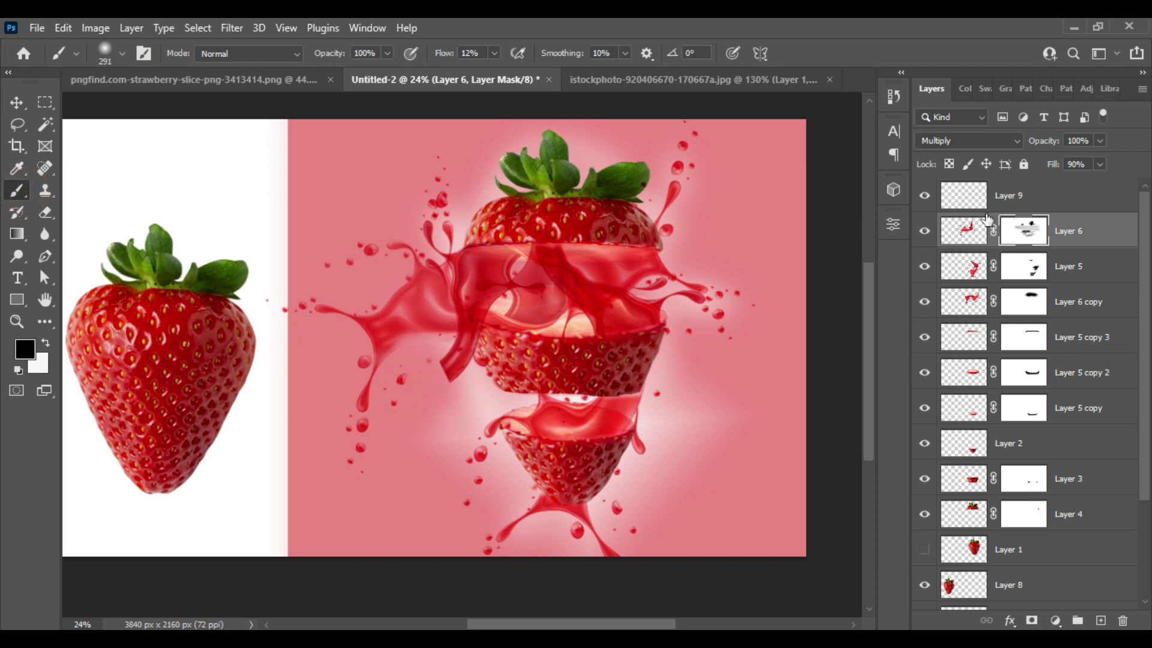
click(923, 233)
Step: Delete the accidentally added vector mask from Layer 6 copy
click(17, 100)
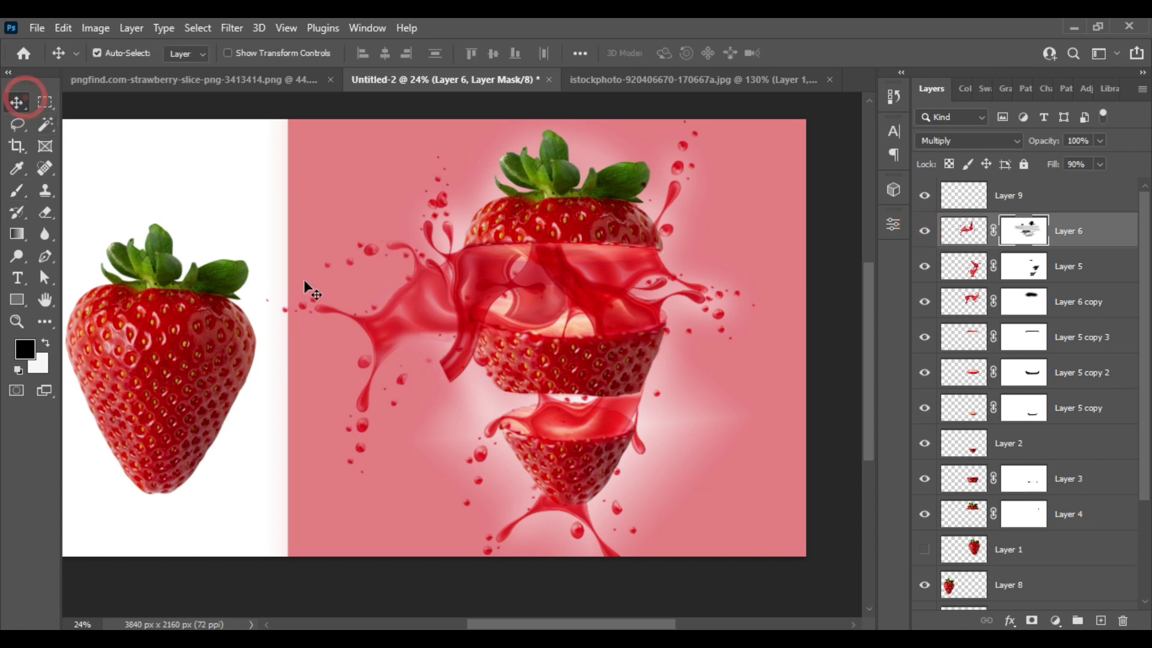
click(451, 361)
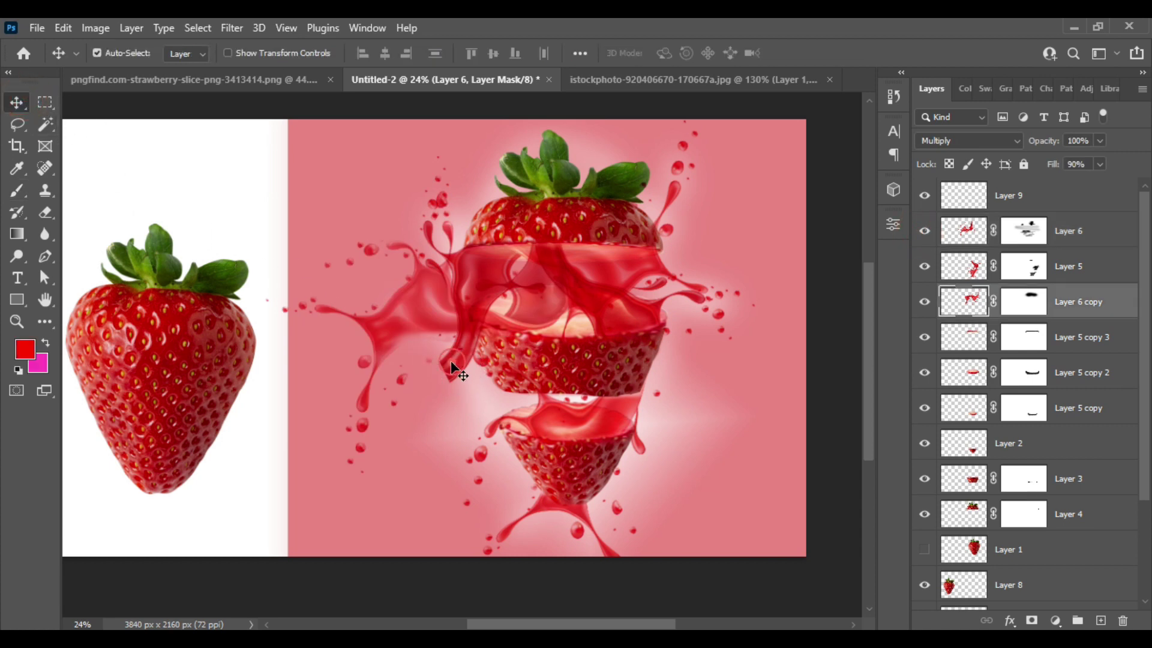
click(1026, 303)
click(1032, 621)
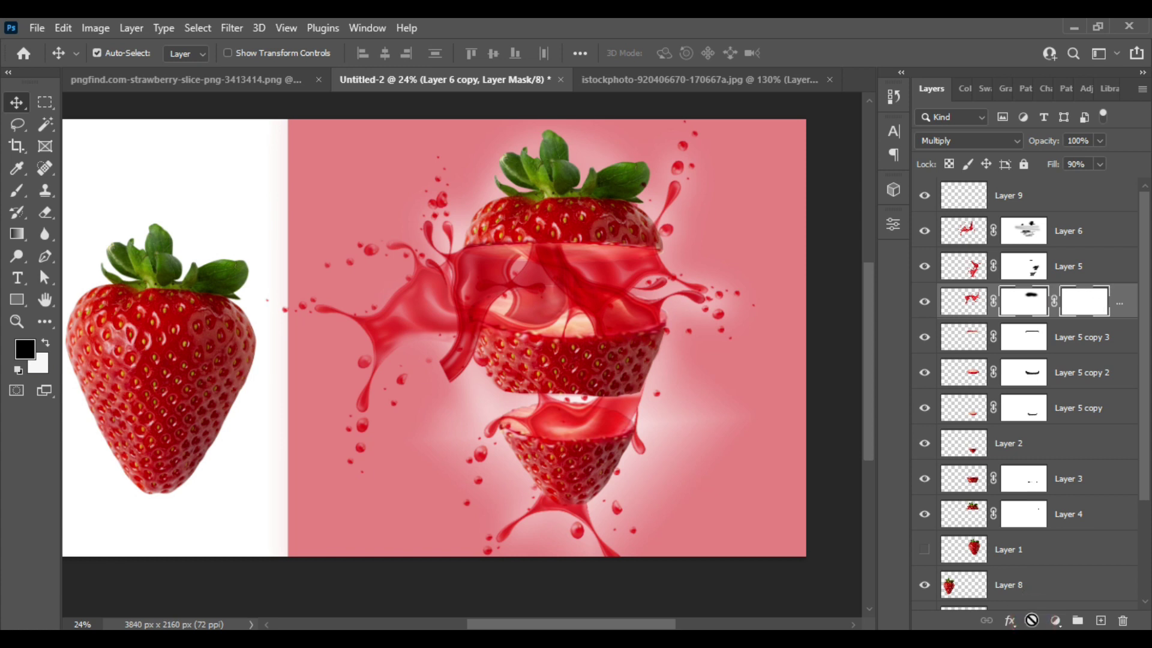
click(1122, 622)
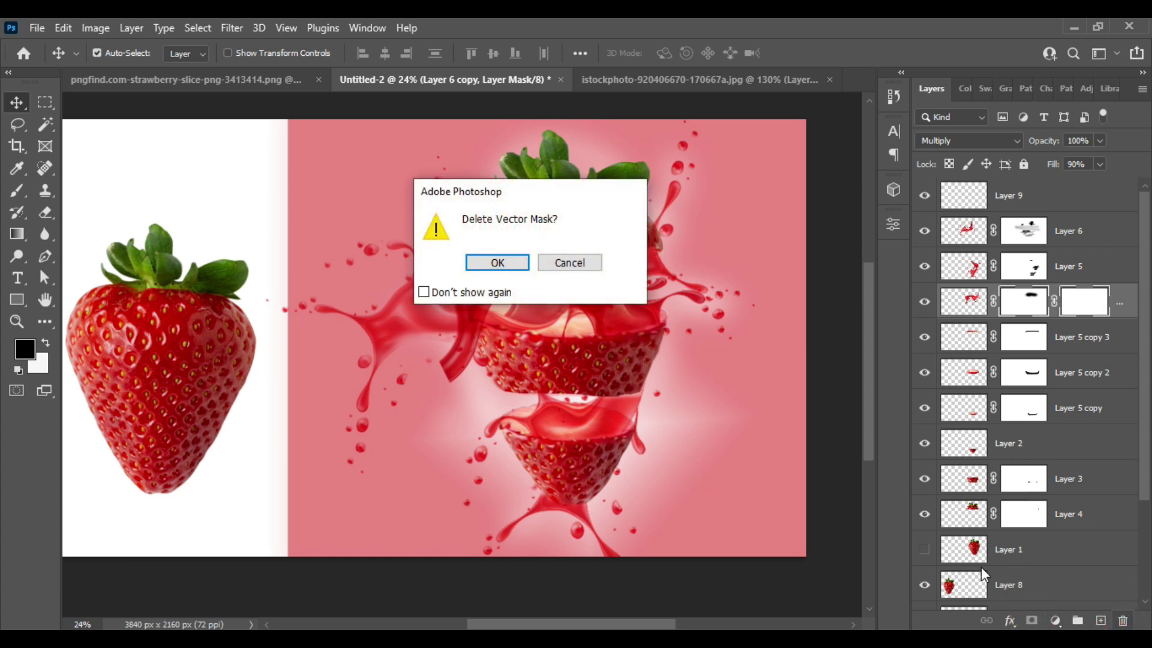
click(485, 263)
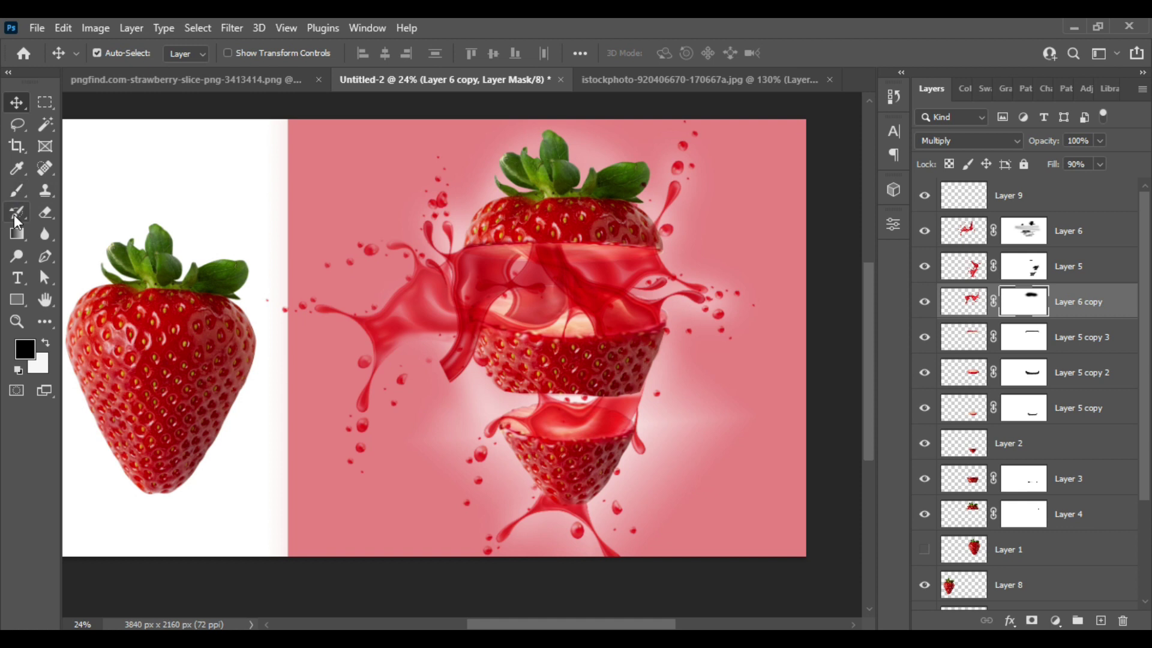
click(16, 191)
Step: Paint black on Layer 6 copy's mask to hide the splash tail and droplet near the lower strawberry slice
mouse_move(432, 356)
mouse_down()
mouse_move(450, 386)
mouse_move(442, 360)
mouse_move(455, 354)
mouse_move(457, 380)
mouse_move(438, 350)
mouse_move(466, 386)
mouse_move(450, 355)
mouse_move(447, 461)
mouse_up()
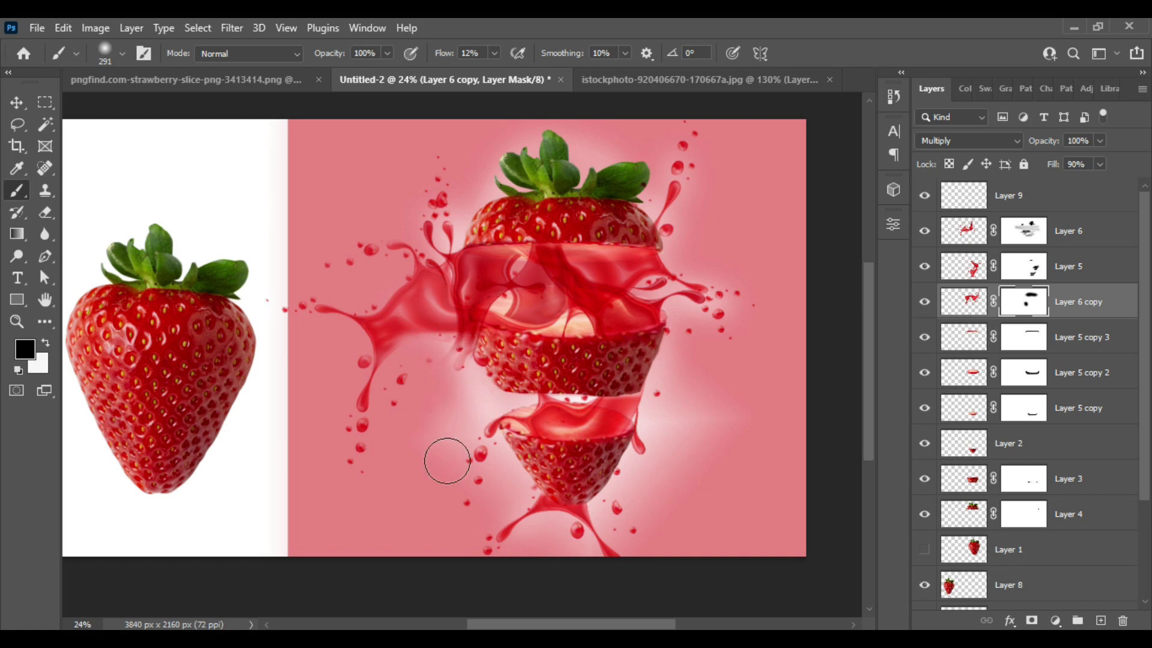
scroll(537, 252, up, 3)
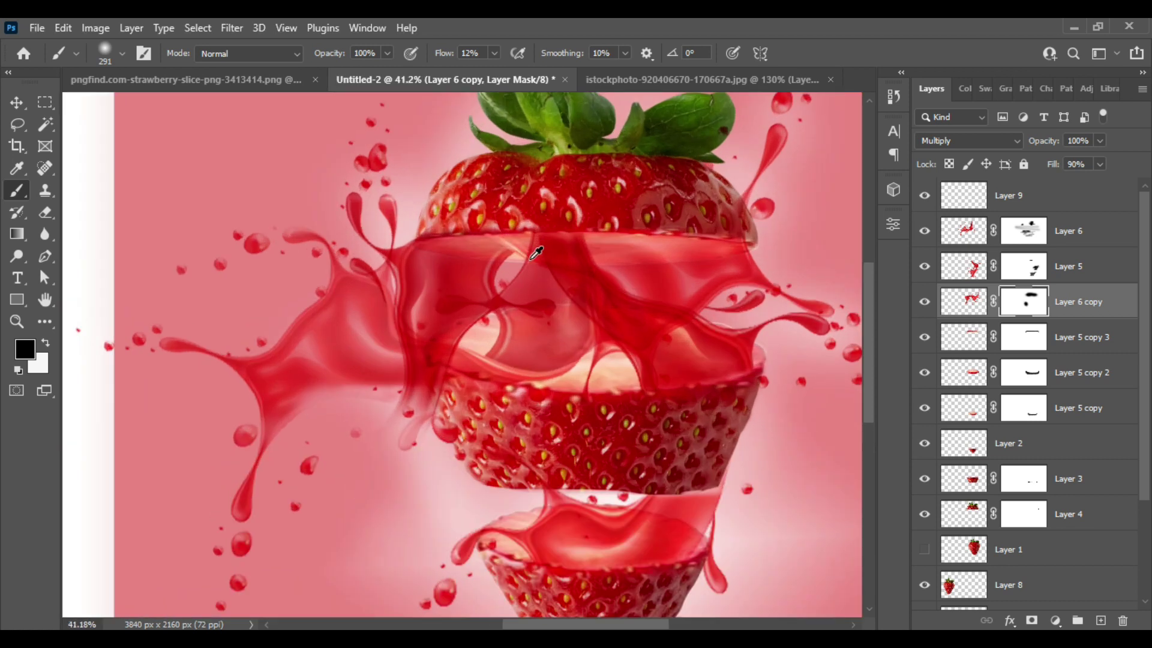
scroll(515, 247, up, 2)
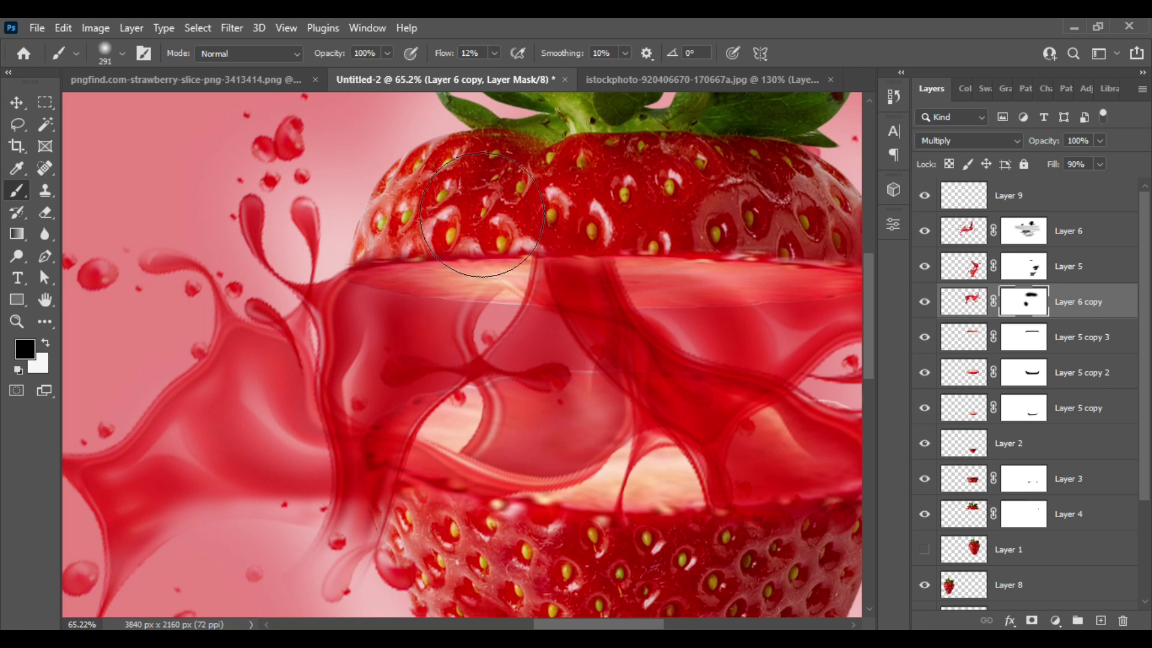
scroll(440, 311, down, 3)
scroll(440, 310, down, 3)
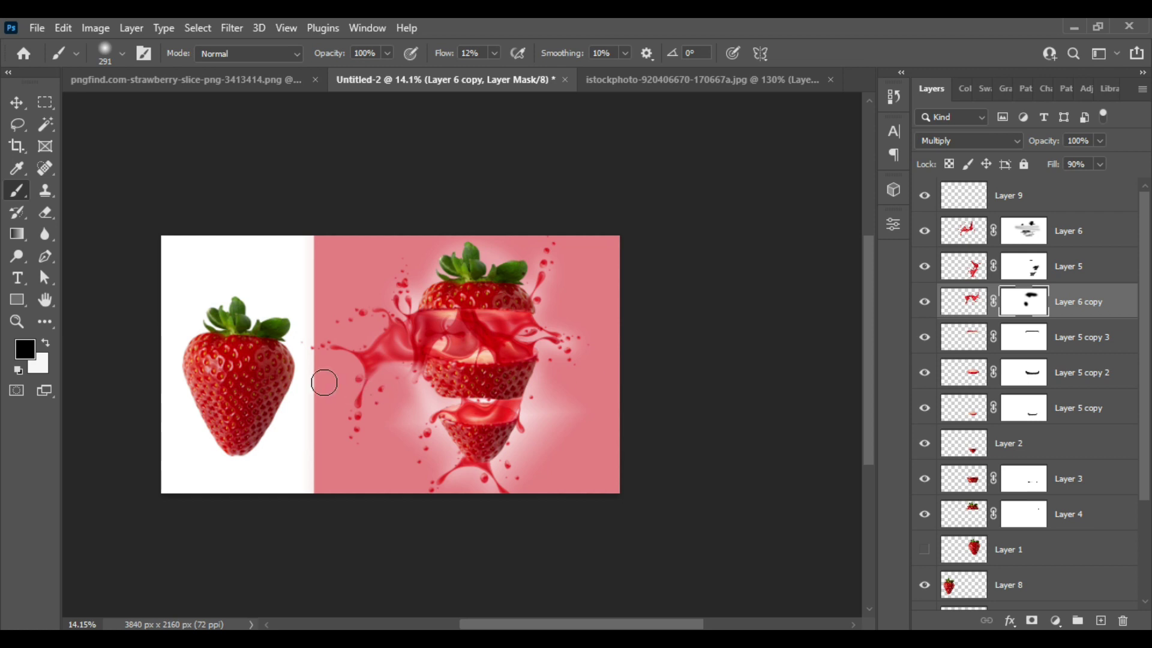
scroll(303, 373, up, 3)
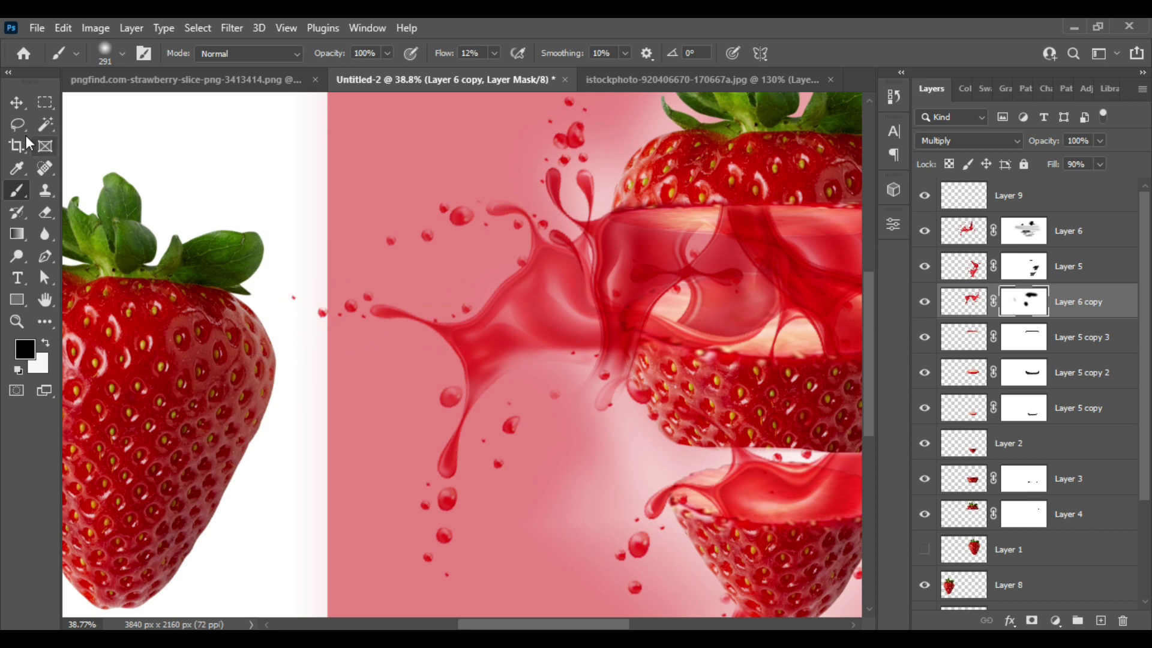
click(17, 103)
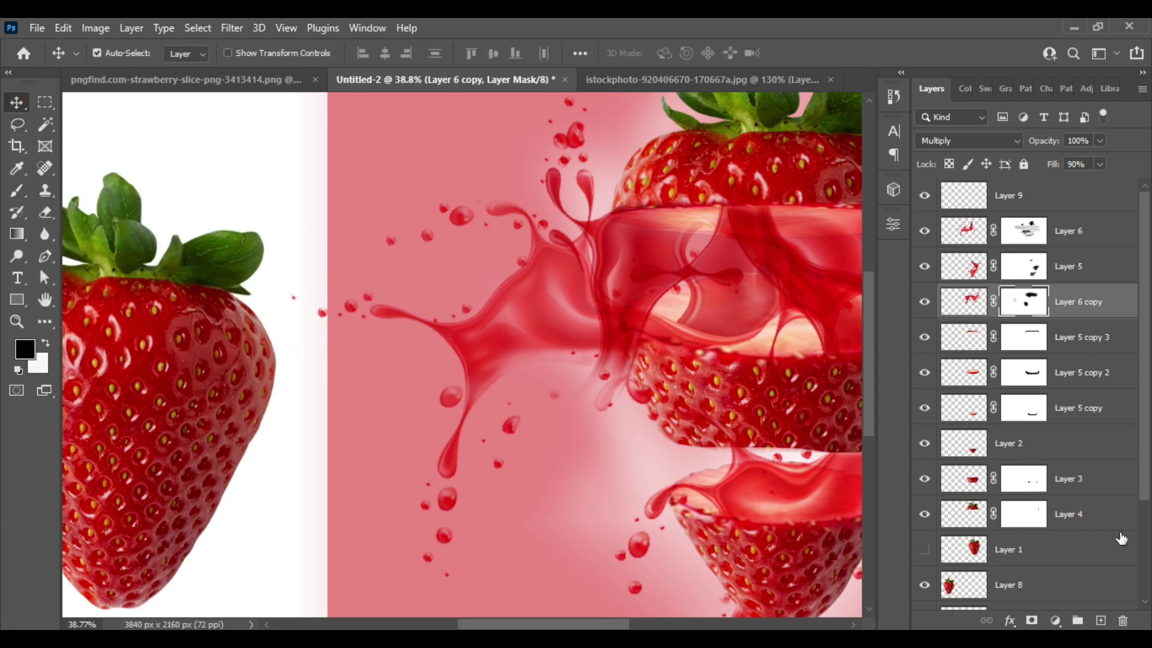
scroll(593, 353, down, 2)
scroll(1039, 538, down, 4)
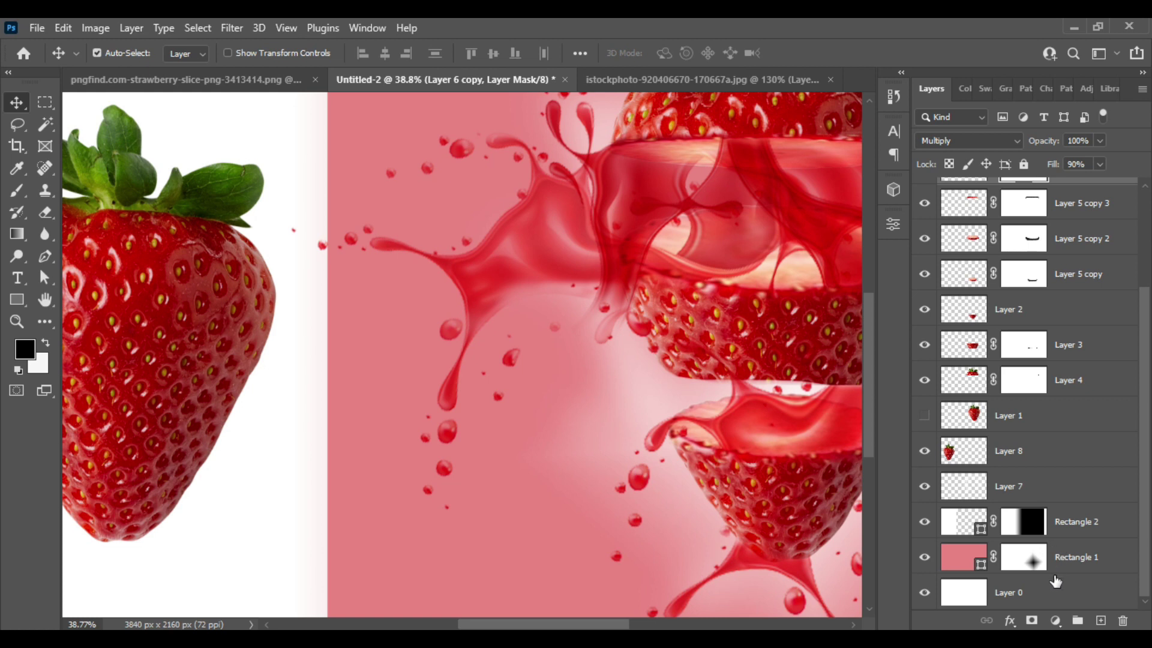
click(952, 528)
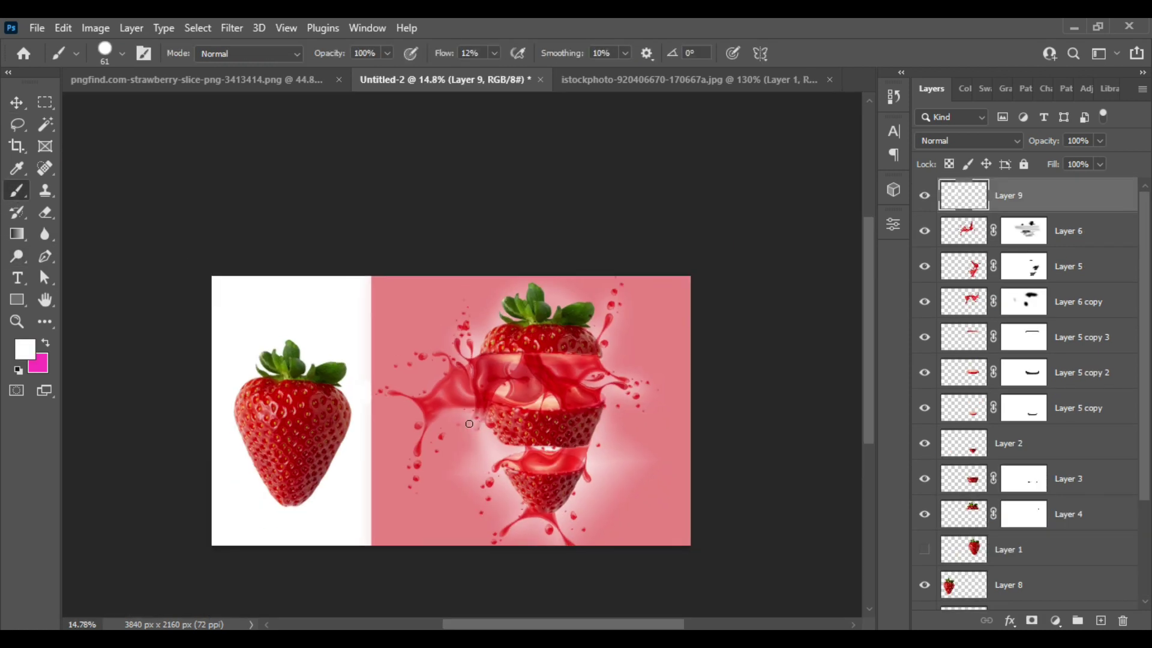
click(6, 103)
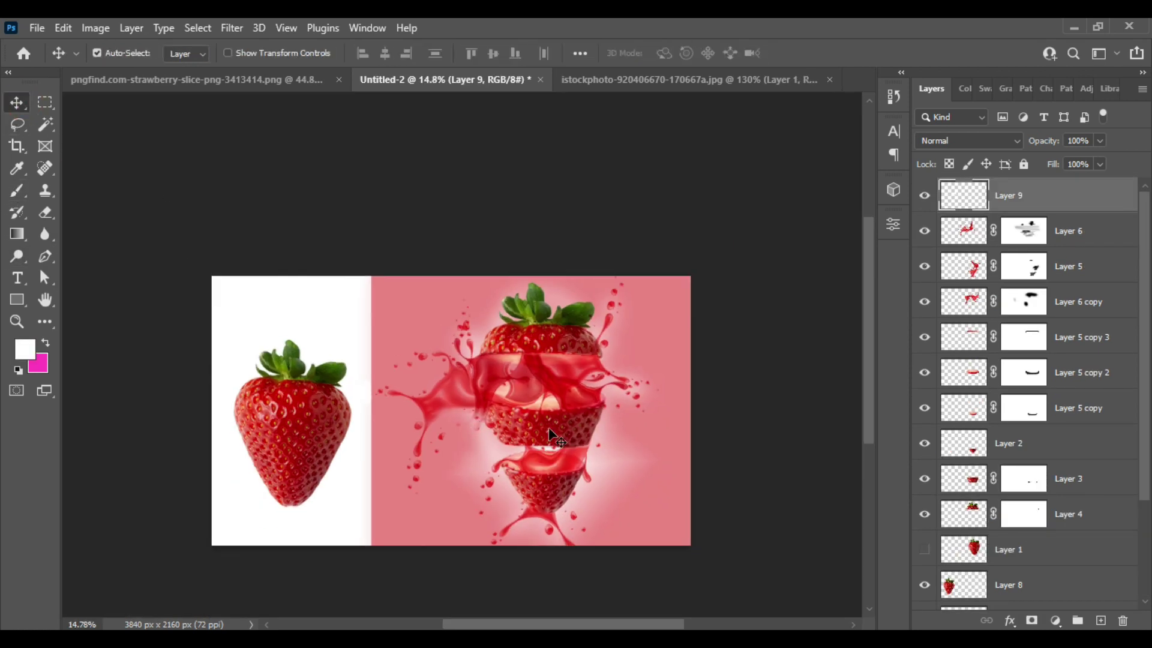
scroll(520, 420, down, 3)
scroll(504, 426, up, 3)
scroll(490, 430, up, 5)
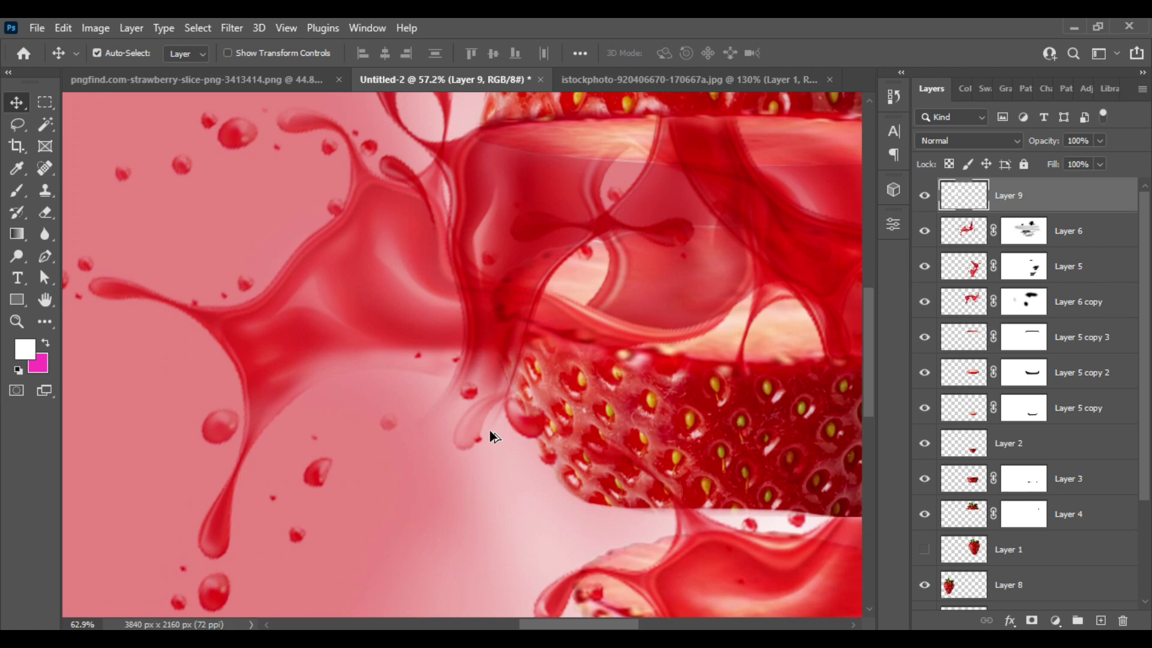
scroll(490, 435, up, 8)
scroll(492, 430, up, 3)
scroll(486, 433, down, 6)
scroll(479, 443, down, 3)
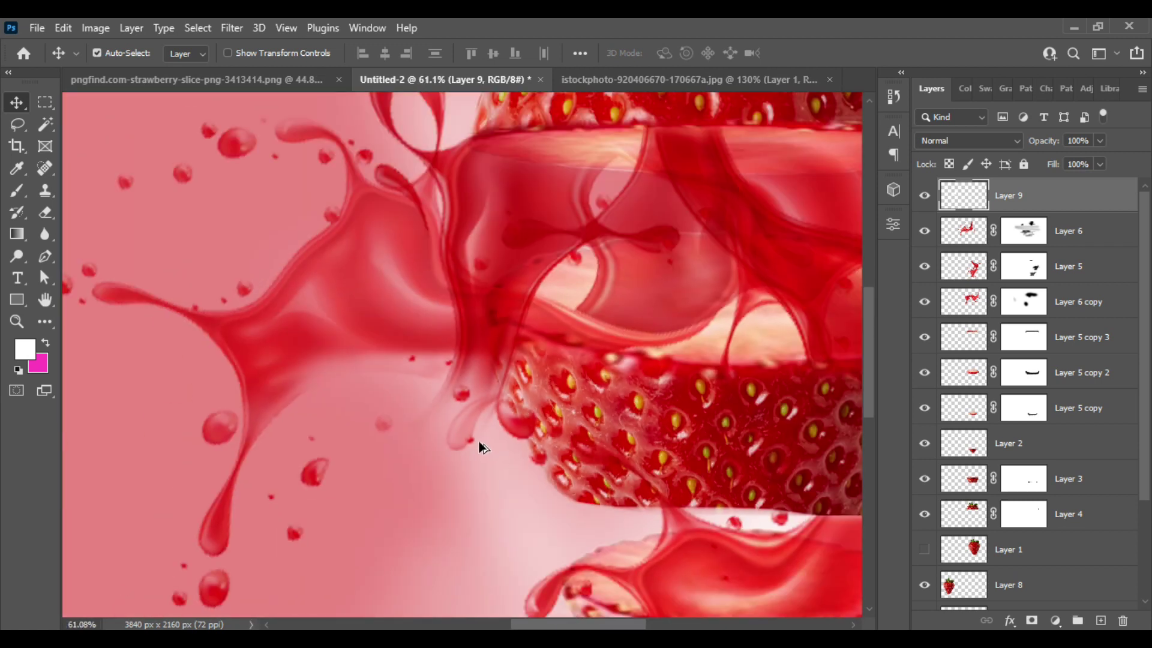